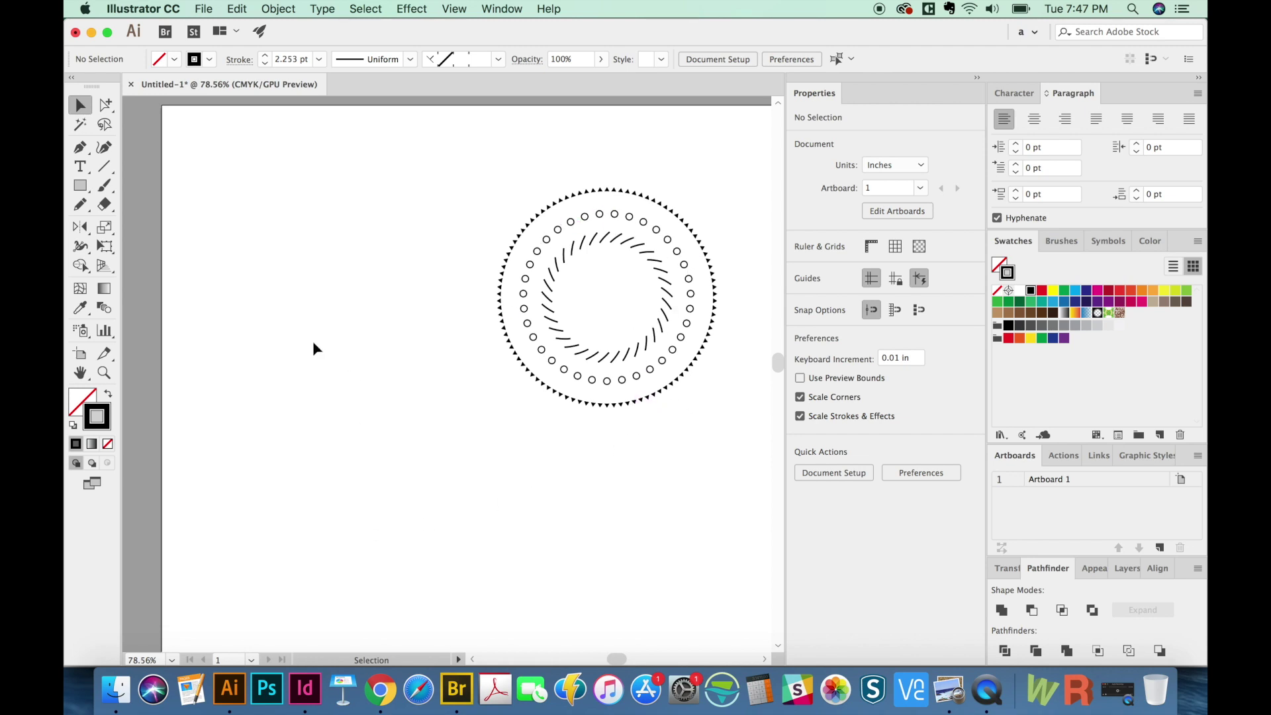
Draw a small square about 0.182 in wide in the empty area left of the circular pattern.
scroll(576, 478, down, 2)
scroll(576, 478, right, 2)
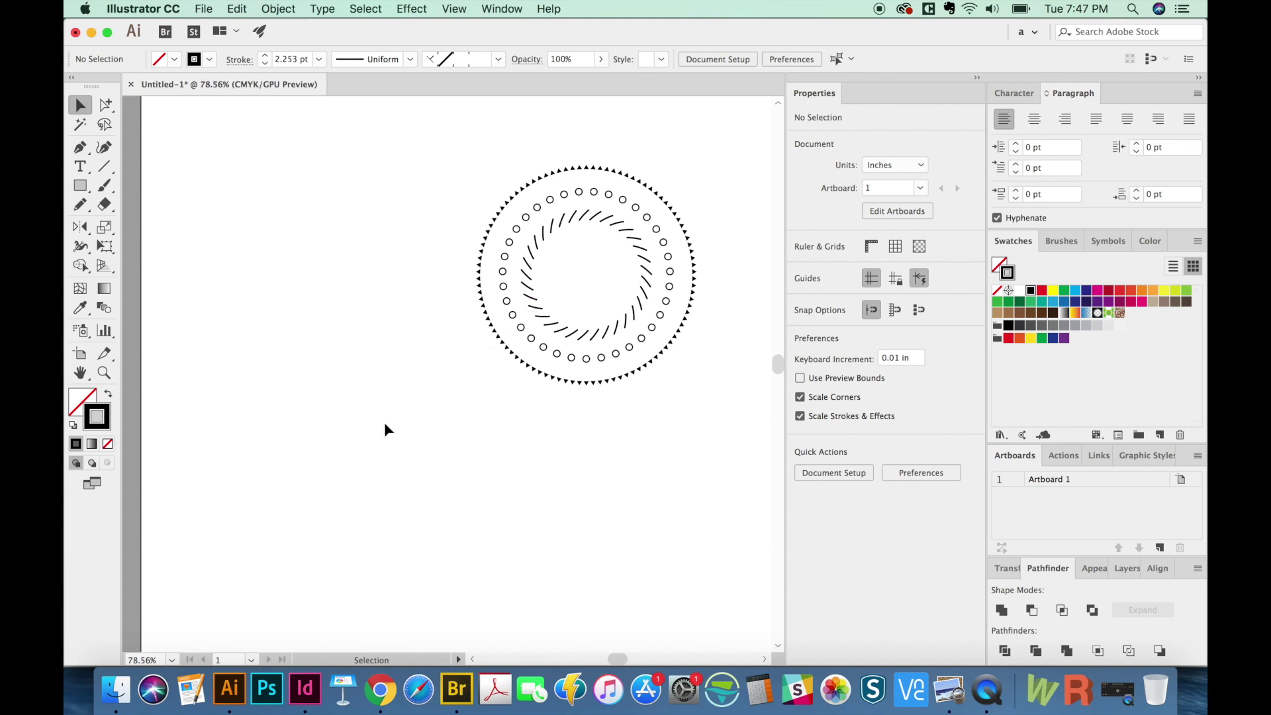
drag(297, 414, 302, 412)
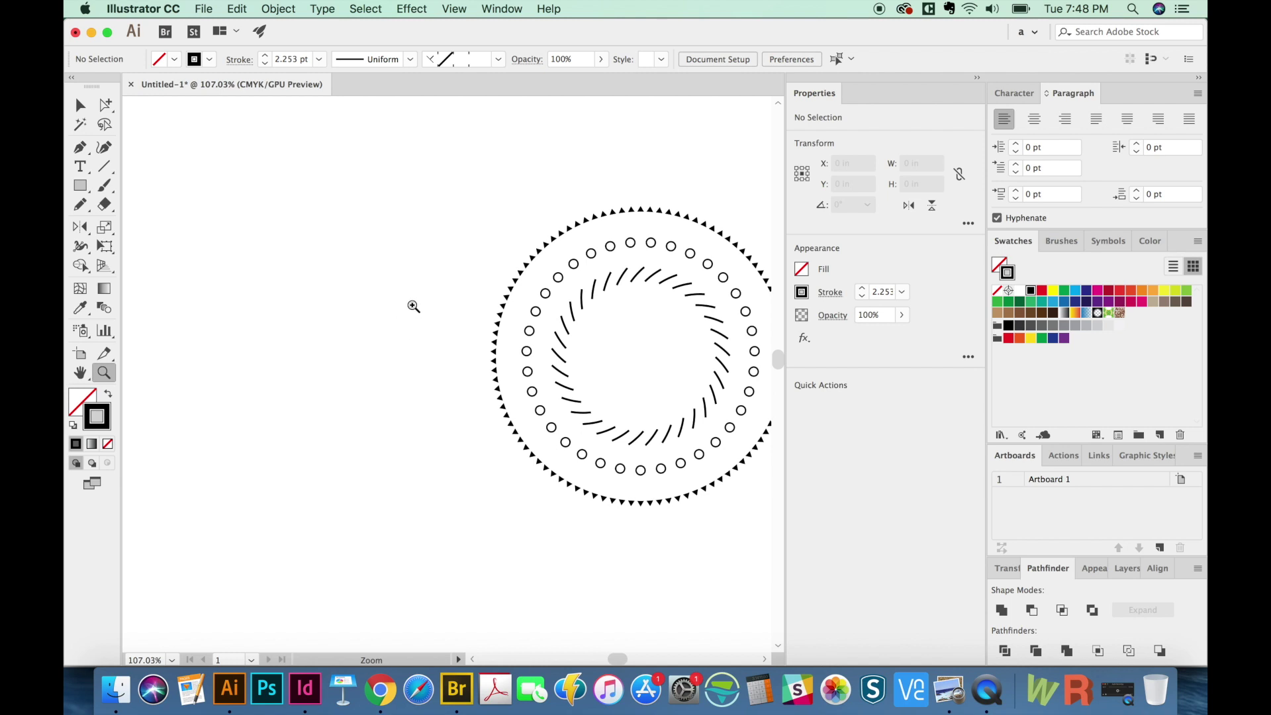
key(m)
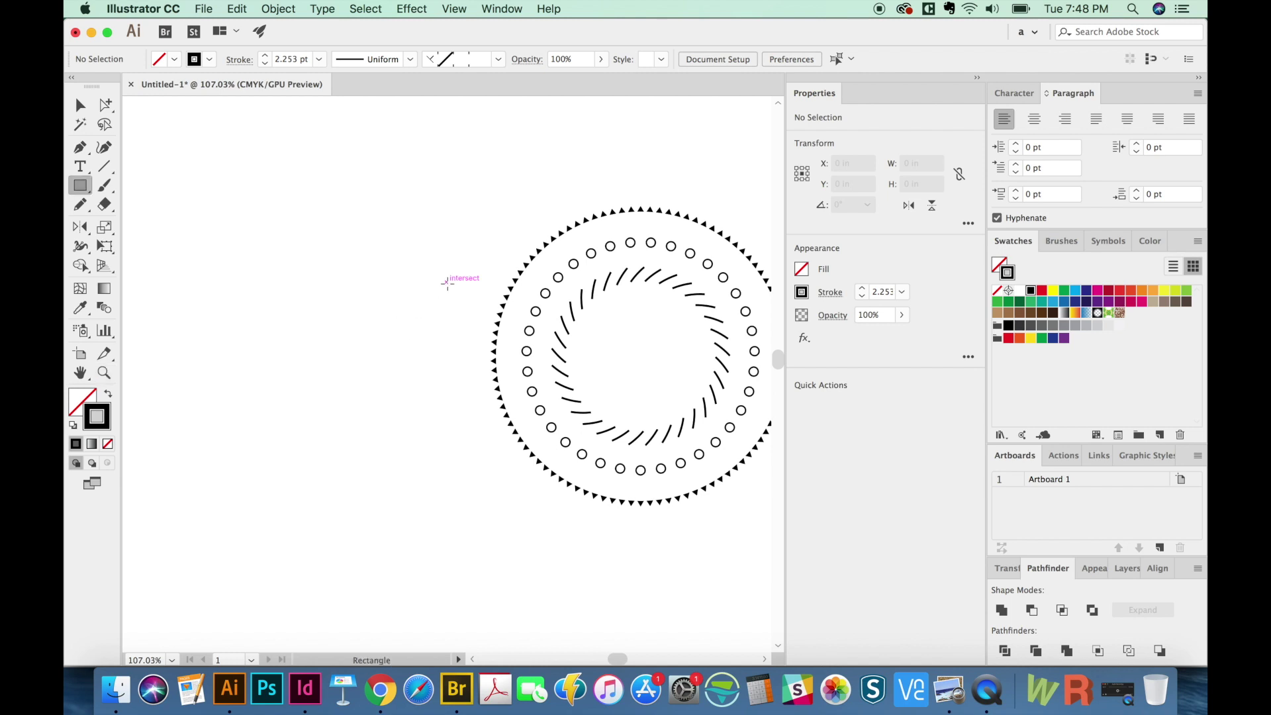
drag(447, 283, 438, 296)
Rotate the small square by 45° with Free Transform so it stands as a diamond.
key(z)
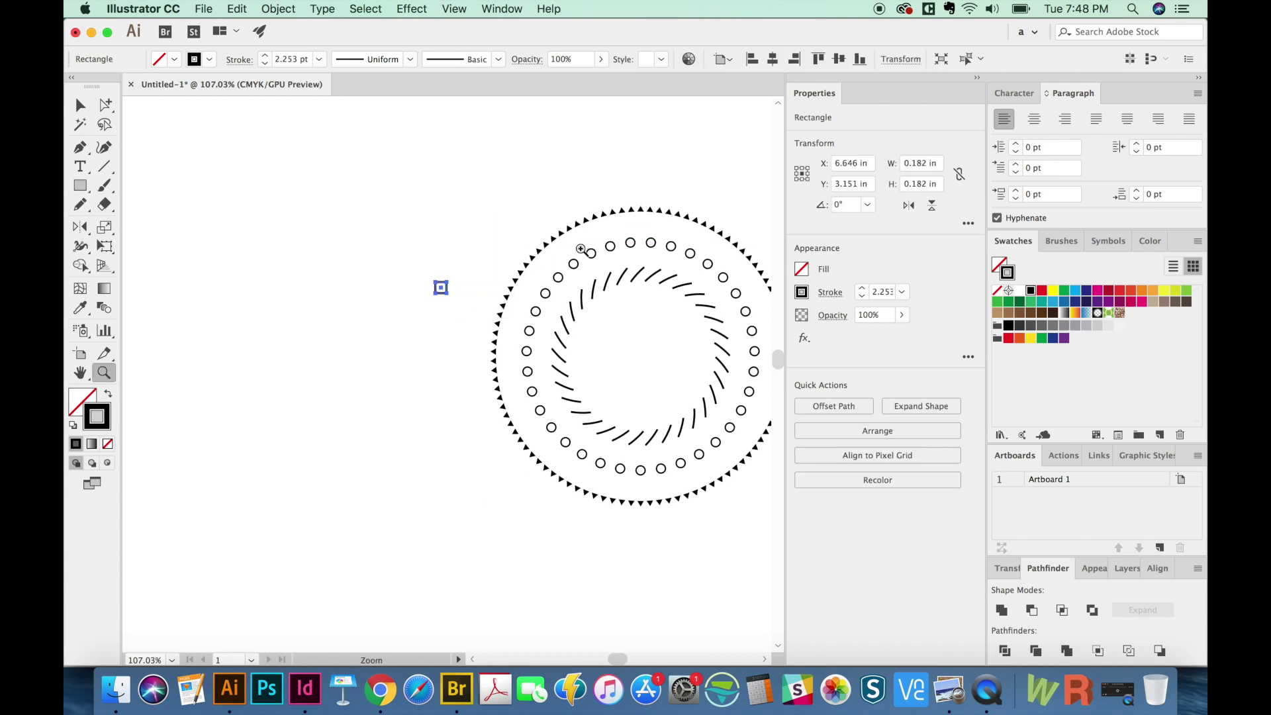
drag(622, 199, 372, 431)
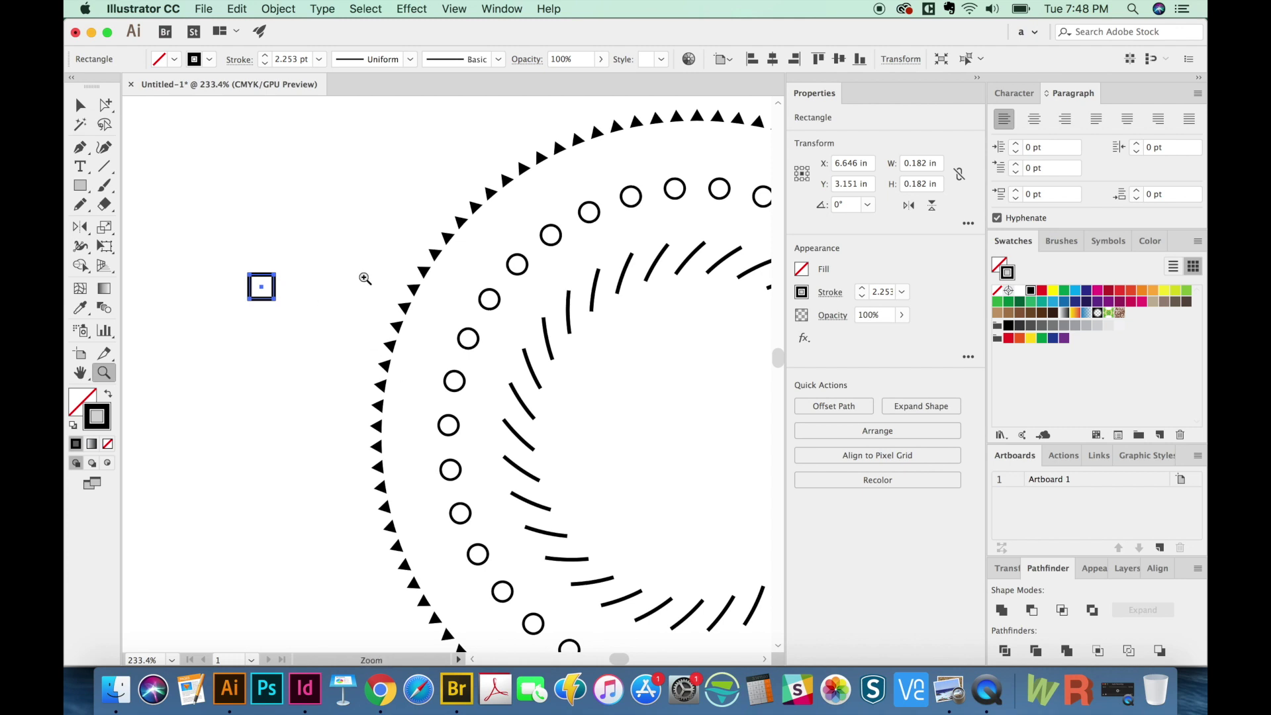
key(v)
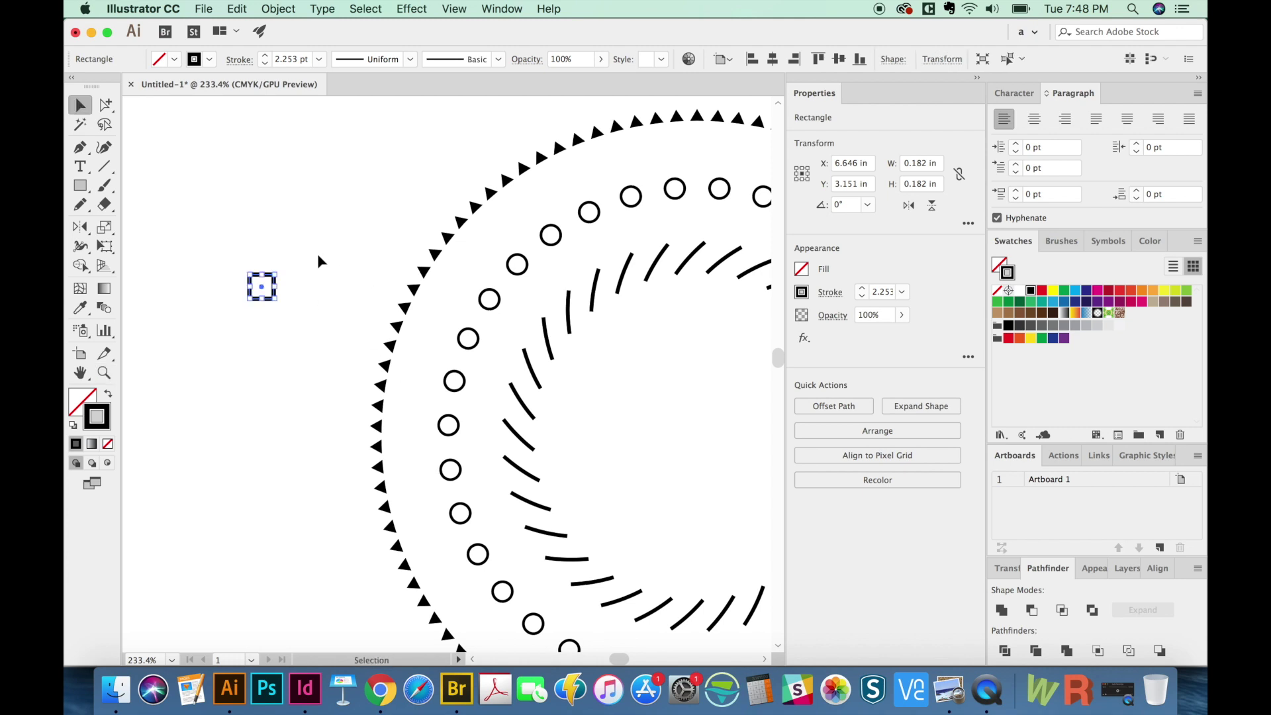
key(e)
drag(295, 255, 296, 288)
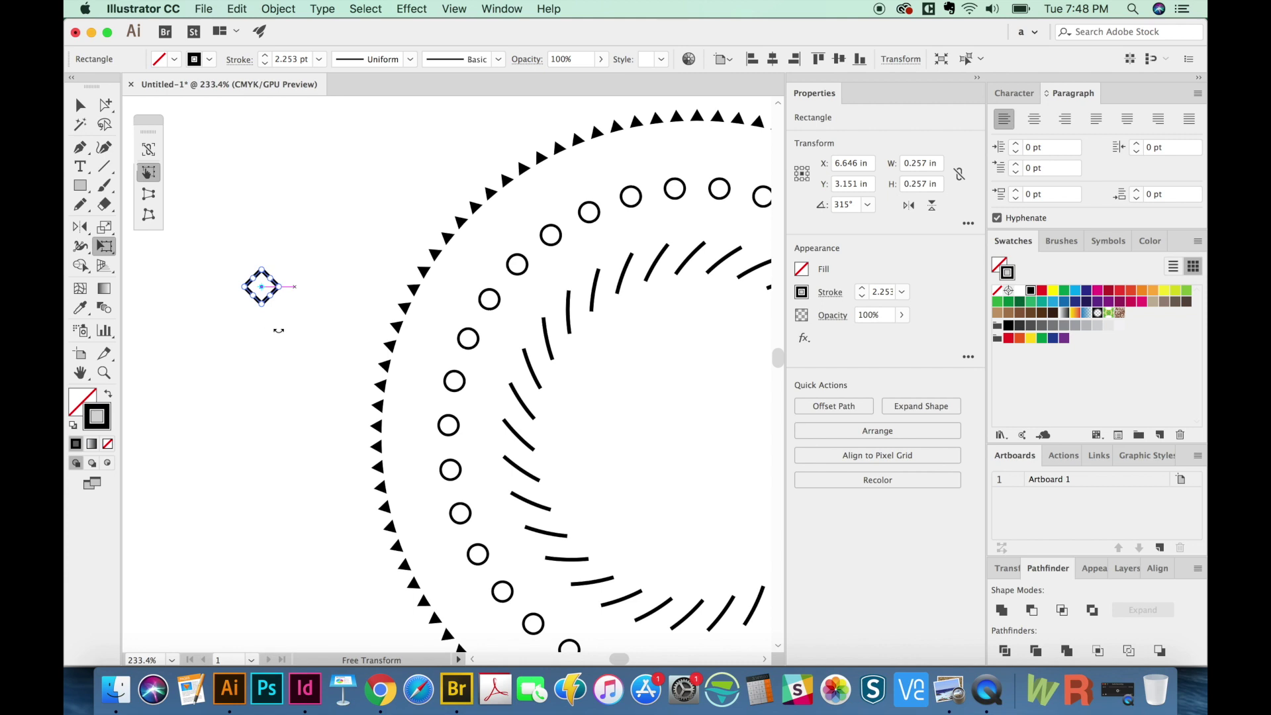
Delete the diamond's left anchor point to leave a right-pointing triangle.
key(p)
click(243, 287)
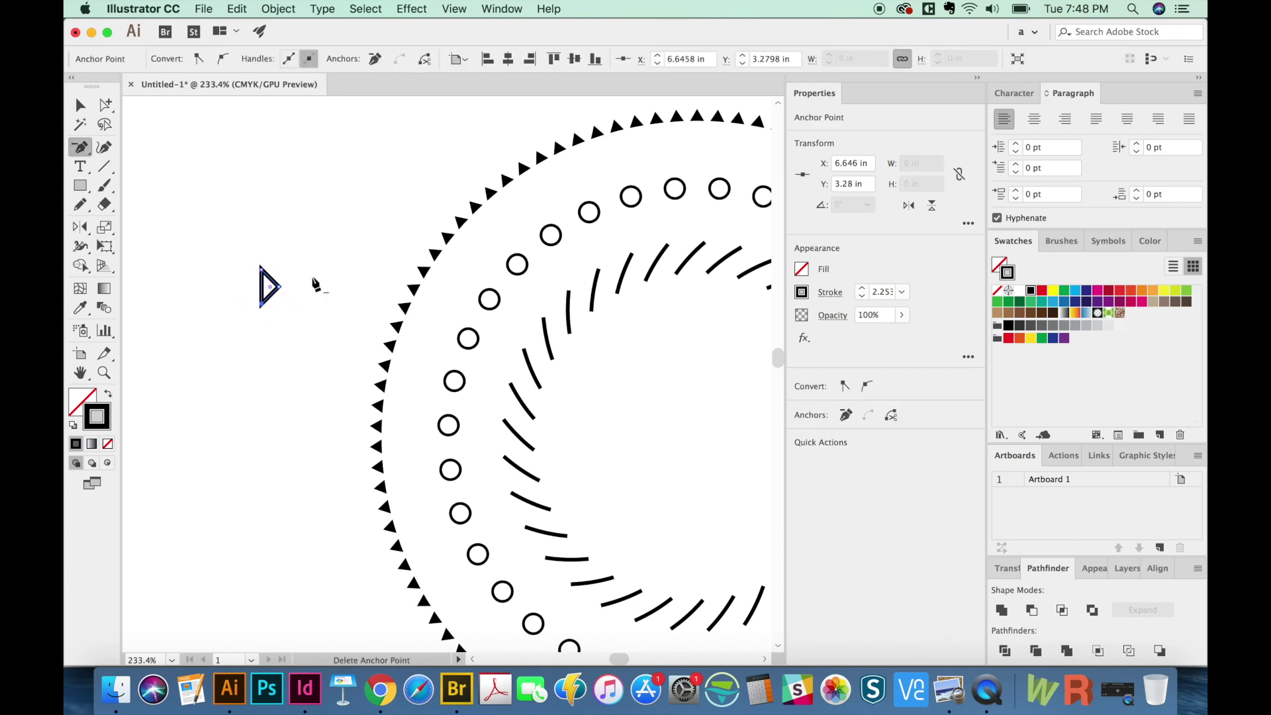
key(super+shift+a)
Extend the triangle's right tip horizontally to about X 6.841 in and swap its black stroke into a solid fill.
key(a)
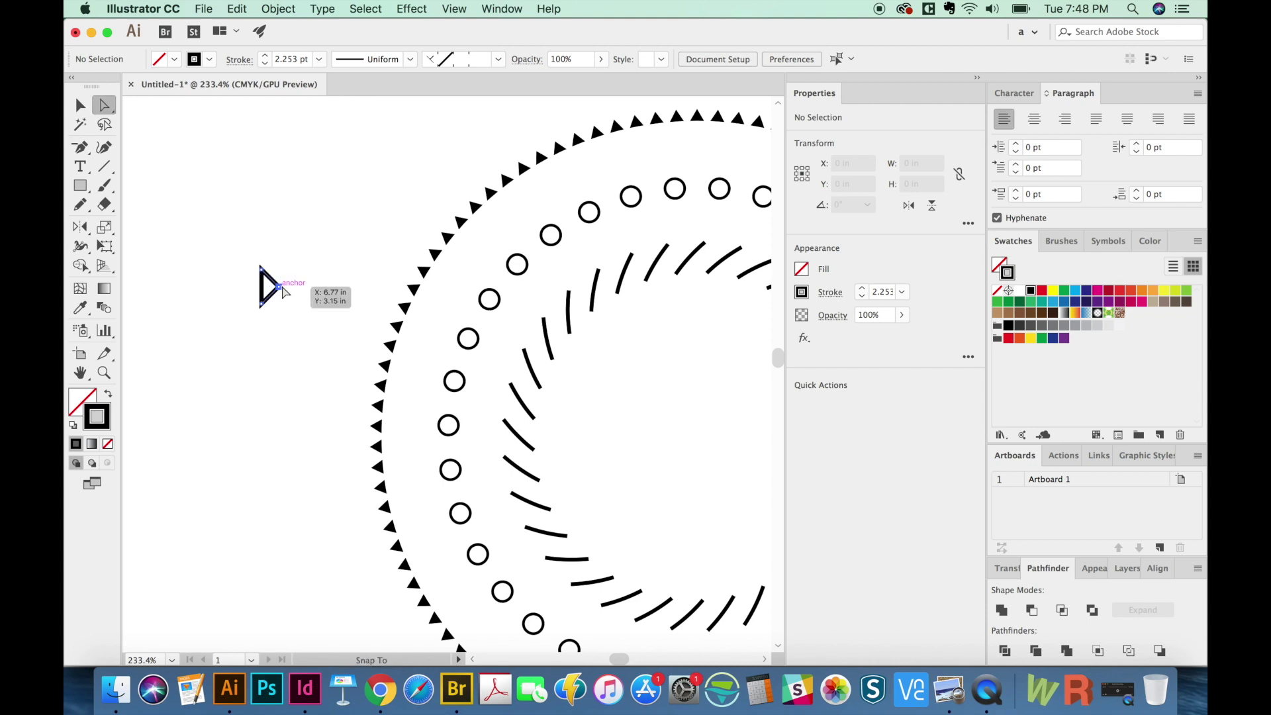
drag(280, 287, 290, 286)
drag(280, 288, 288, 286)
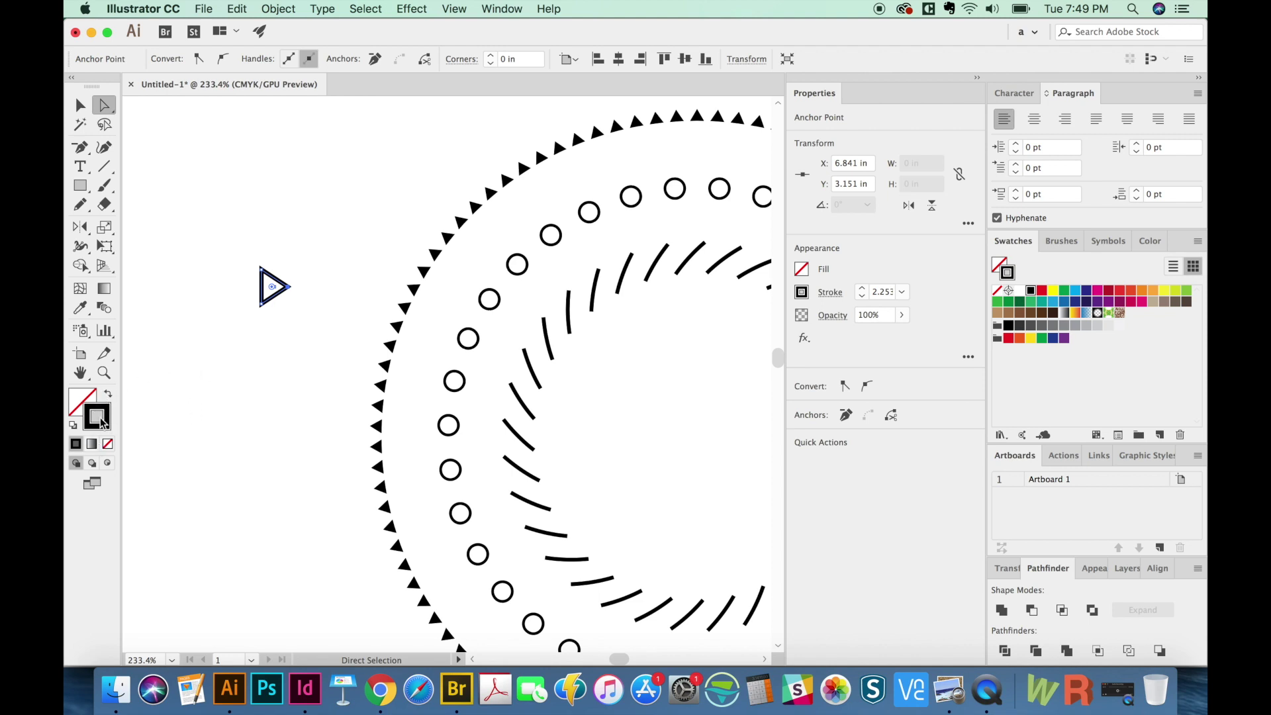
click(108, 393)
key(v)
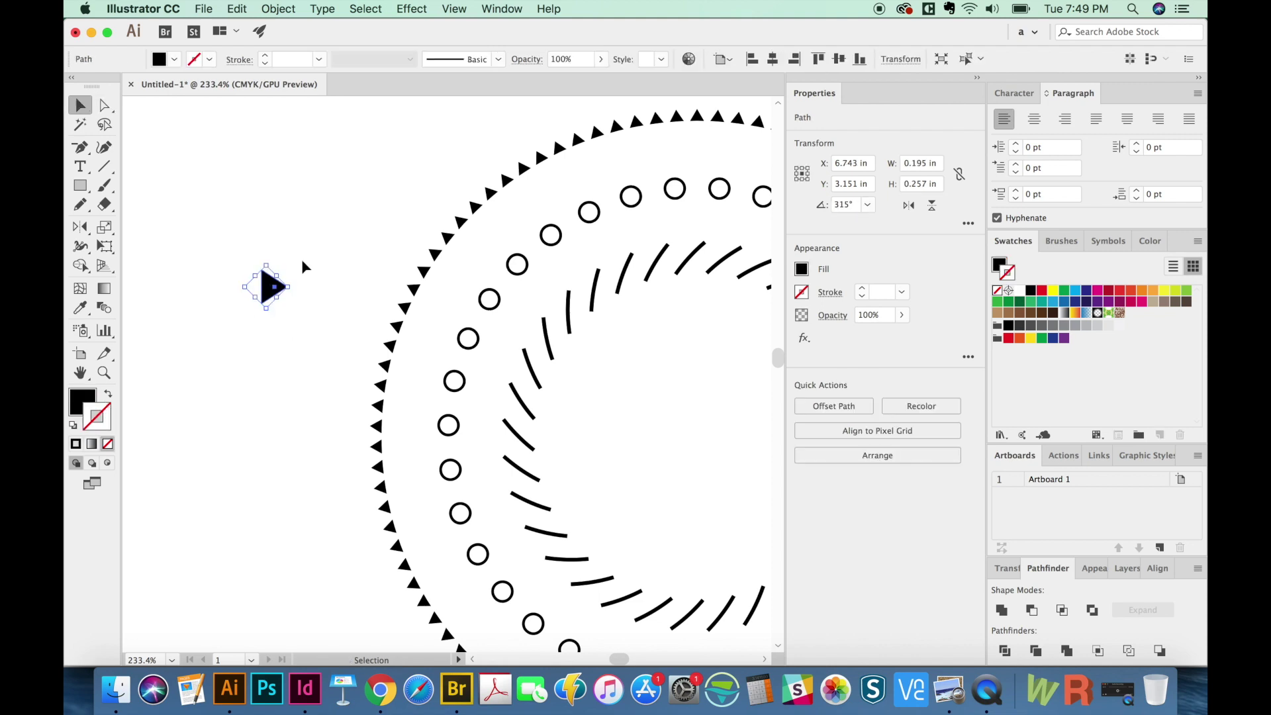
Rotate the black triangle 90° to point upward and scale it down to about 0.167 in wide.
key(e)
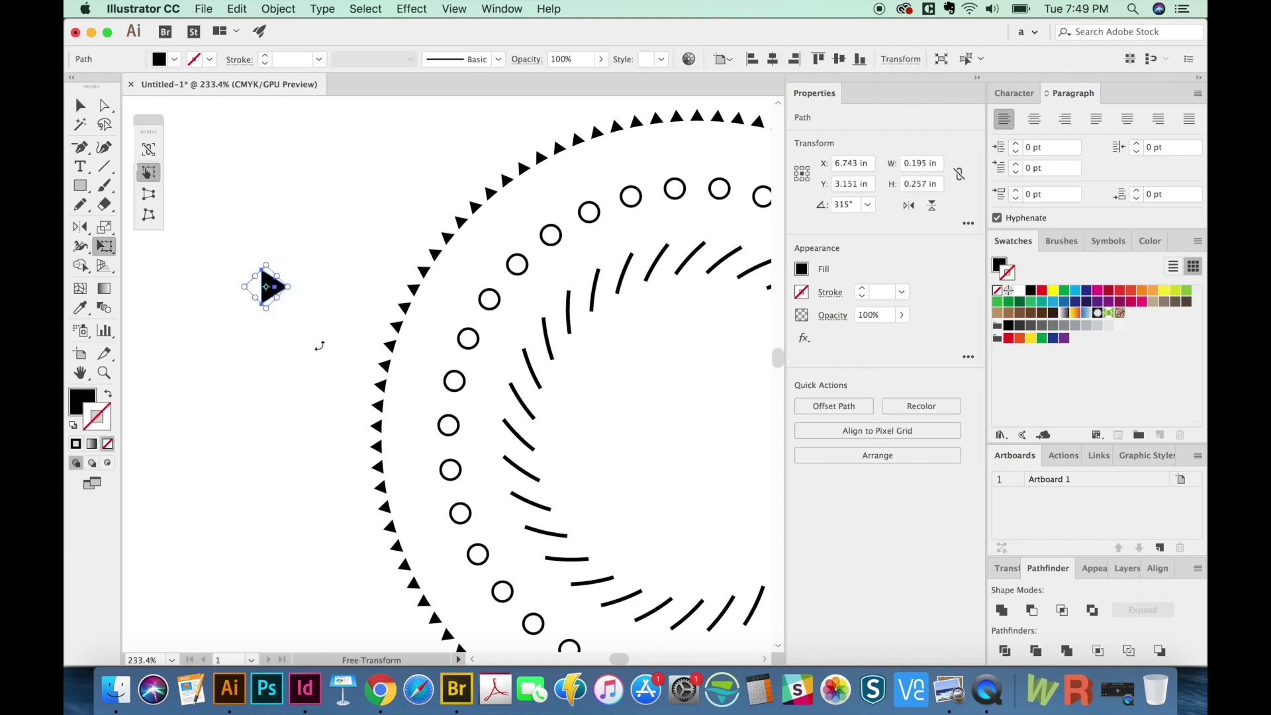
drag(318, 364, 333, 221)
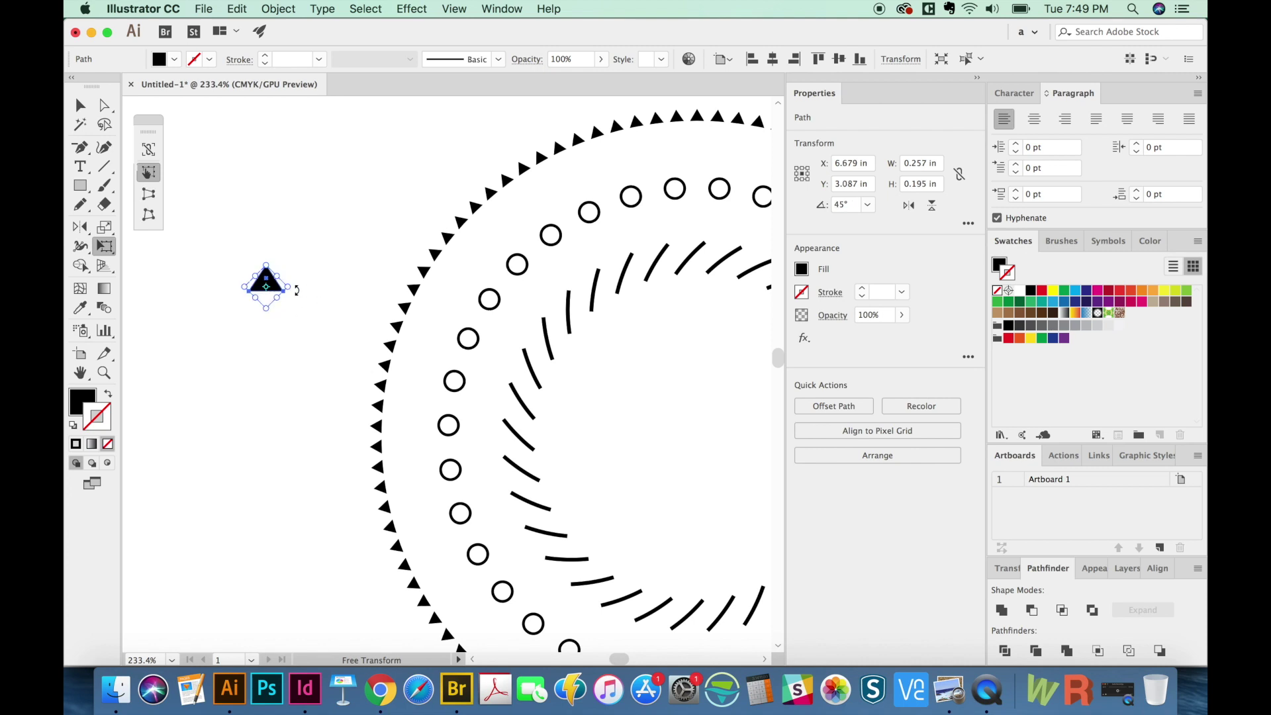
drag(287, 286, 274, 289)
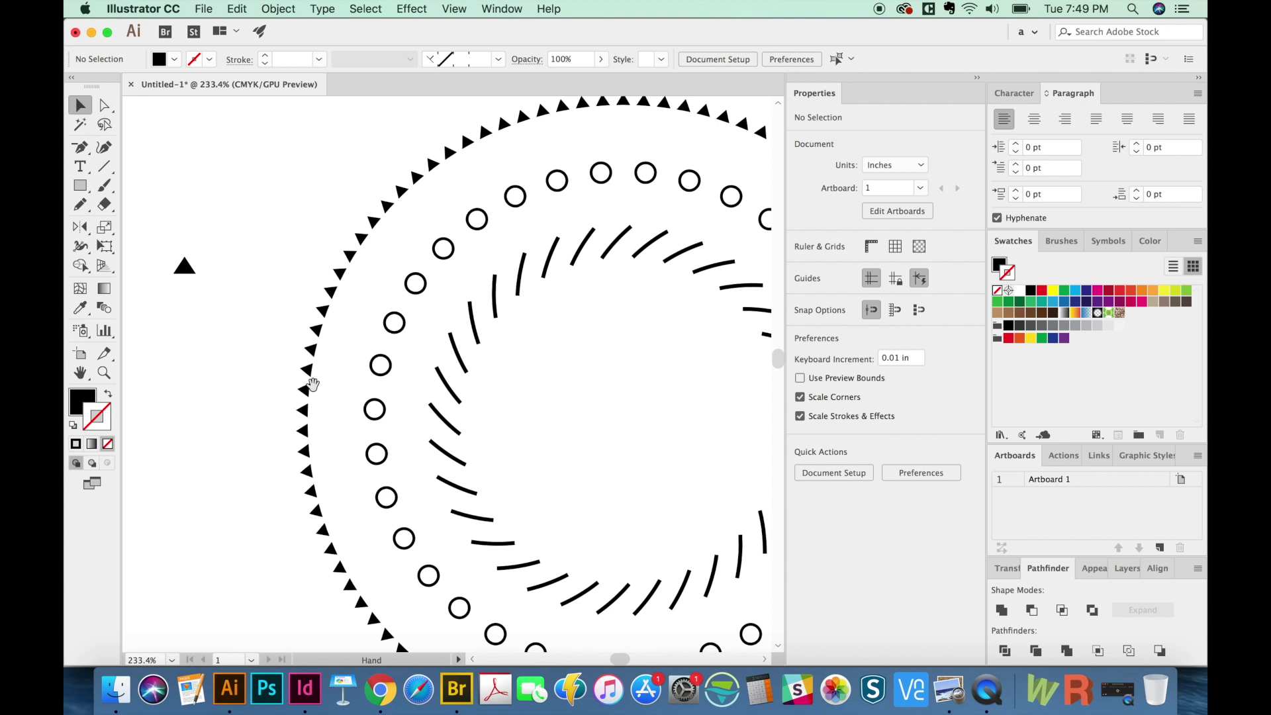
drag(312, 383, 361, 386)
Draw a circle about 0.145 in wide below the triangle and swap its fill for a black outline.
key(l)
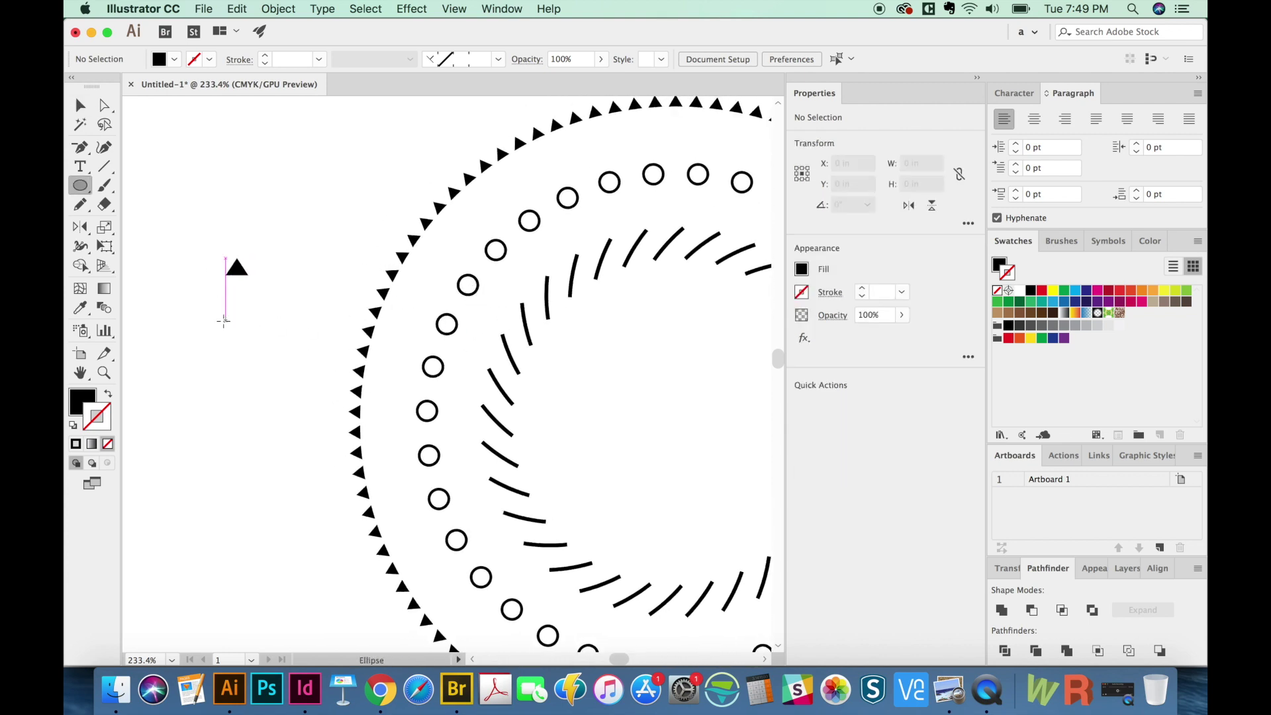
drag(219, 314, 231, 333)
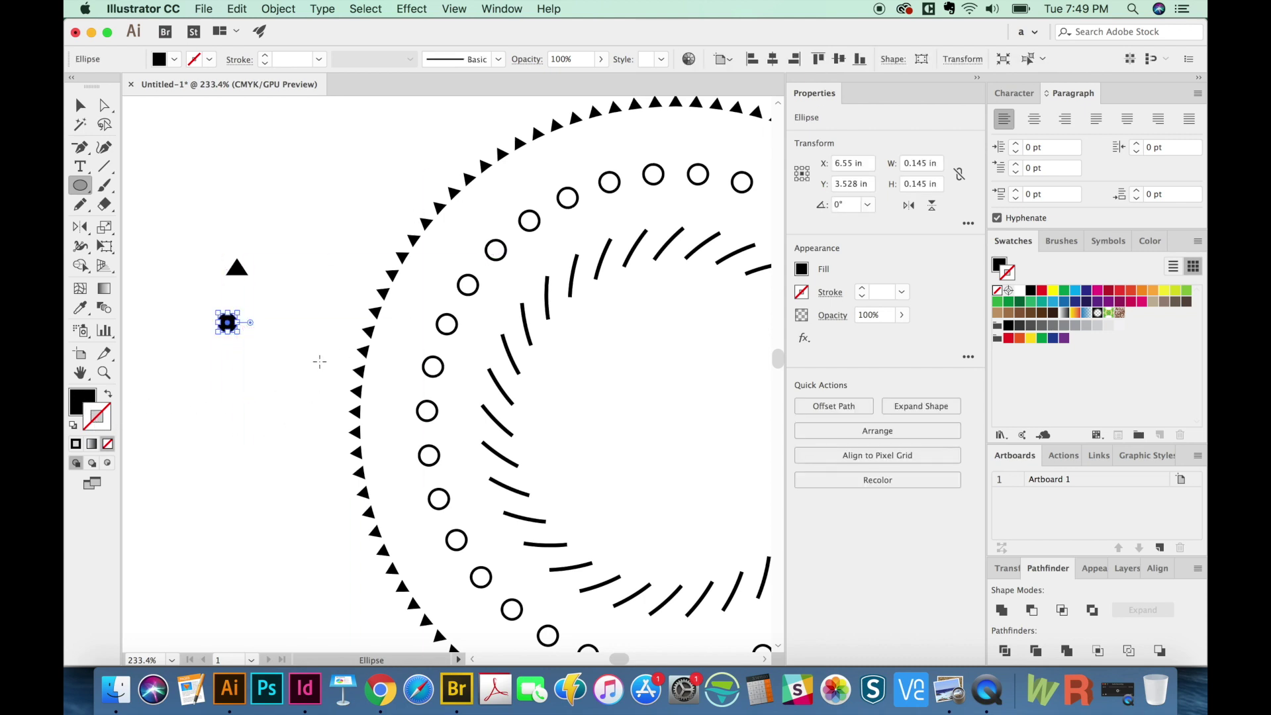
key(shift+x)
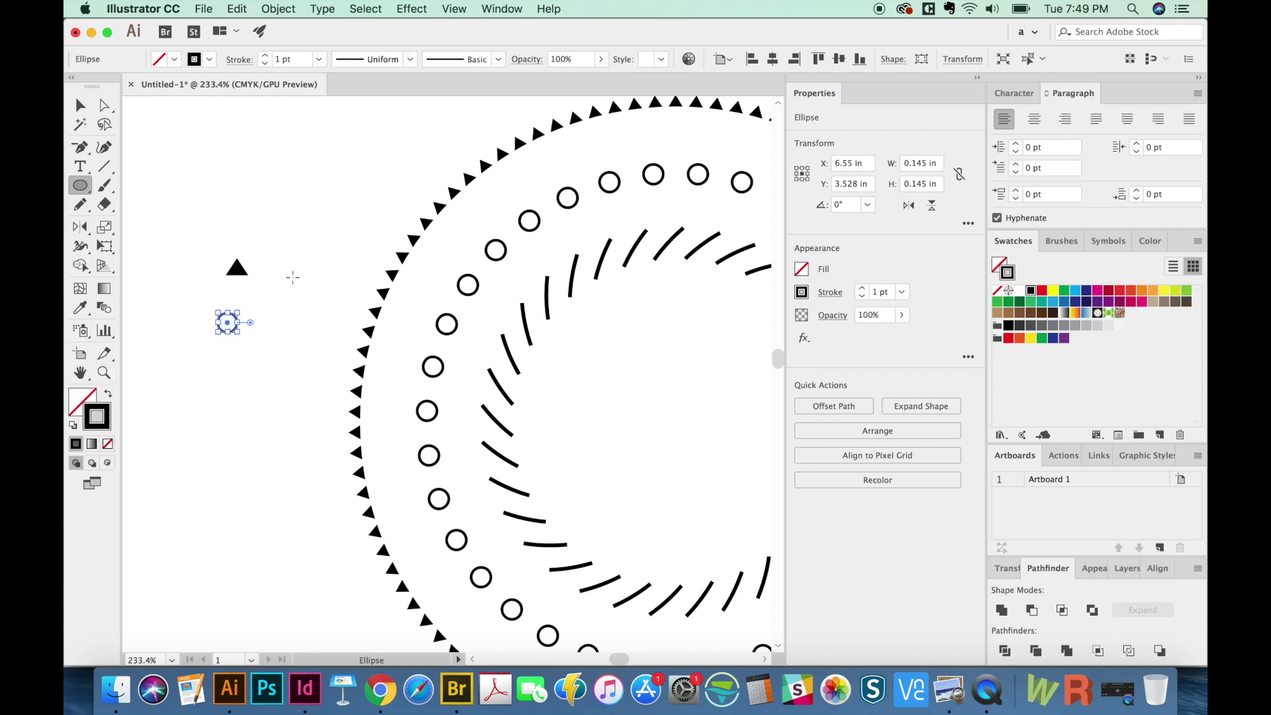
Move the small circle so it is centred horizontally under the triangle.
key(v)
drag(235, 330, 244, 330)
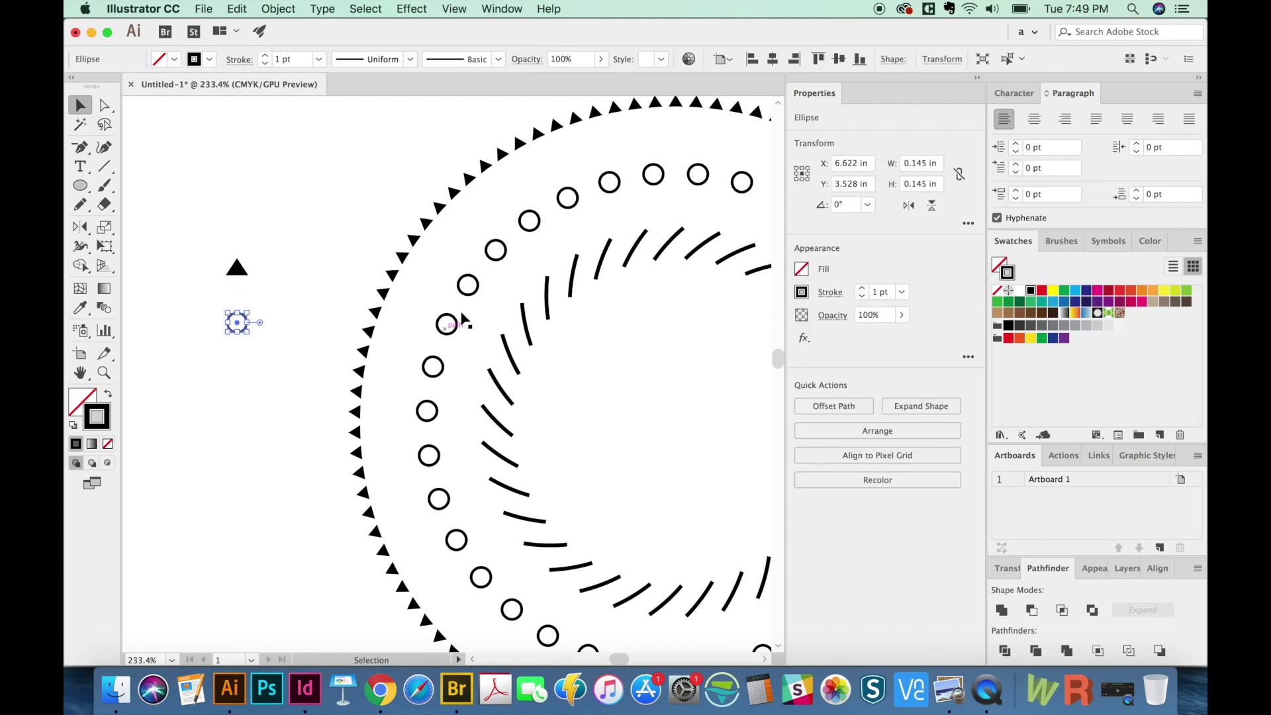
click(335, 447)
drag(334, 447, 346, 400)
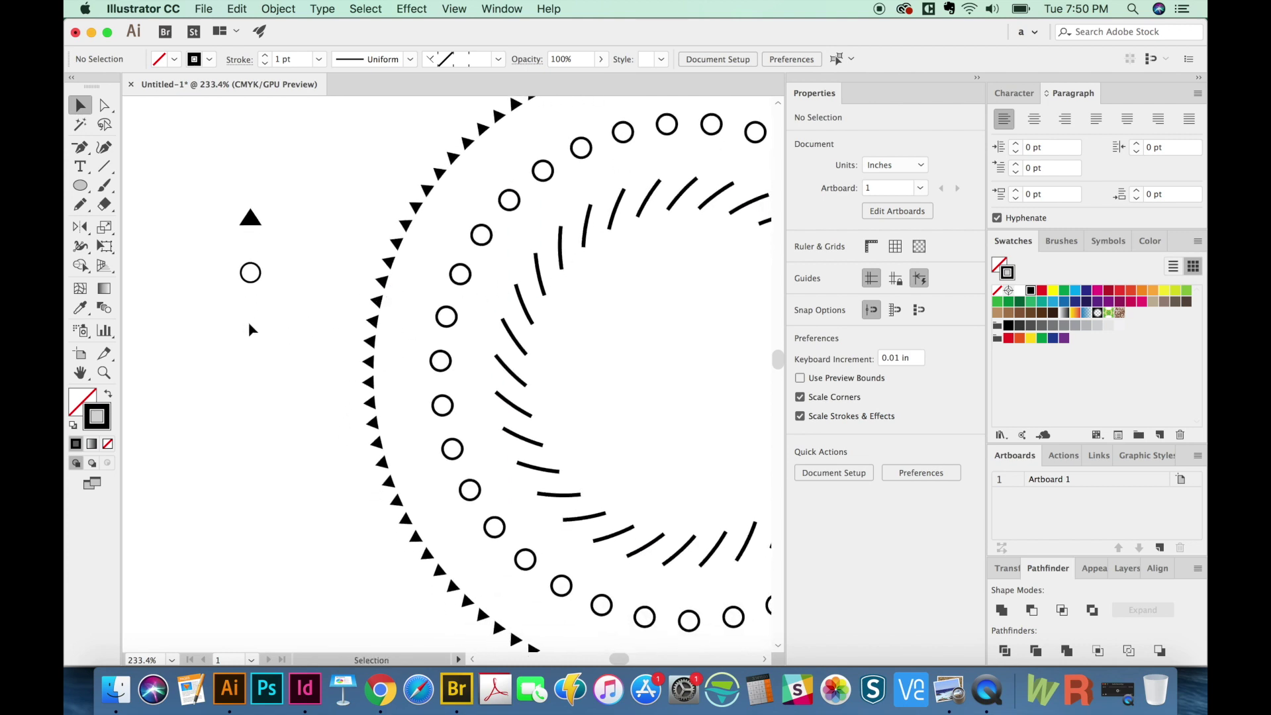
Draw a short diagonal line below the small circle with the Pen tool and give it a 2 pt stroke.
key(p)
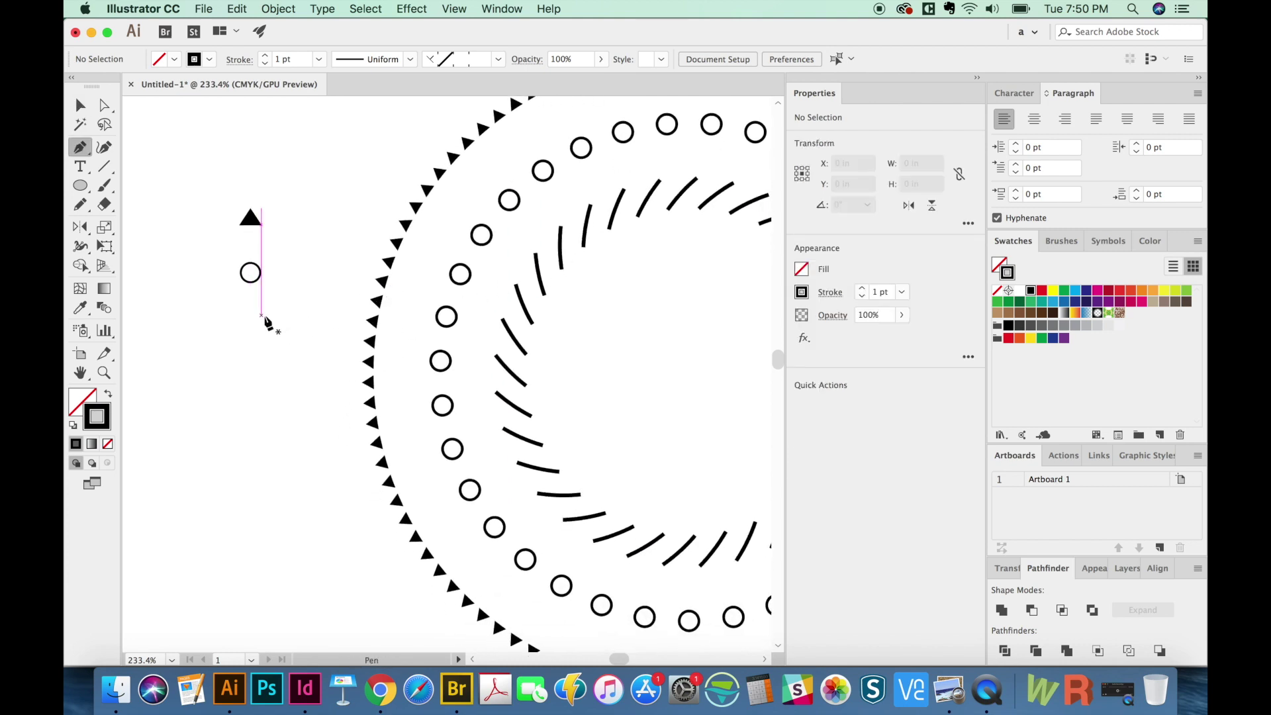
click(262, 314)
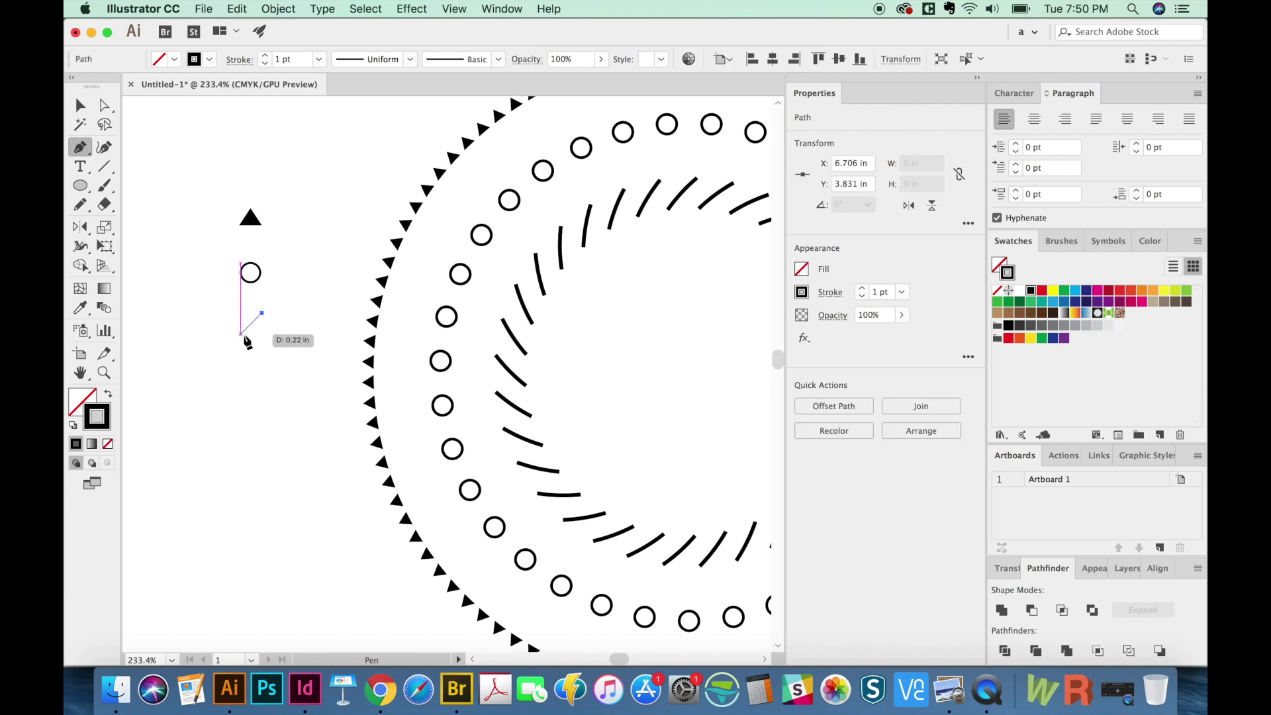
click(241, 335)
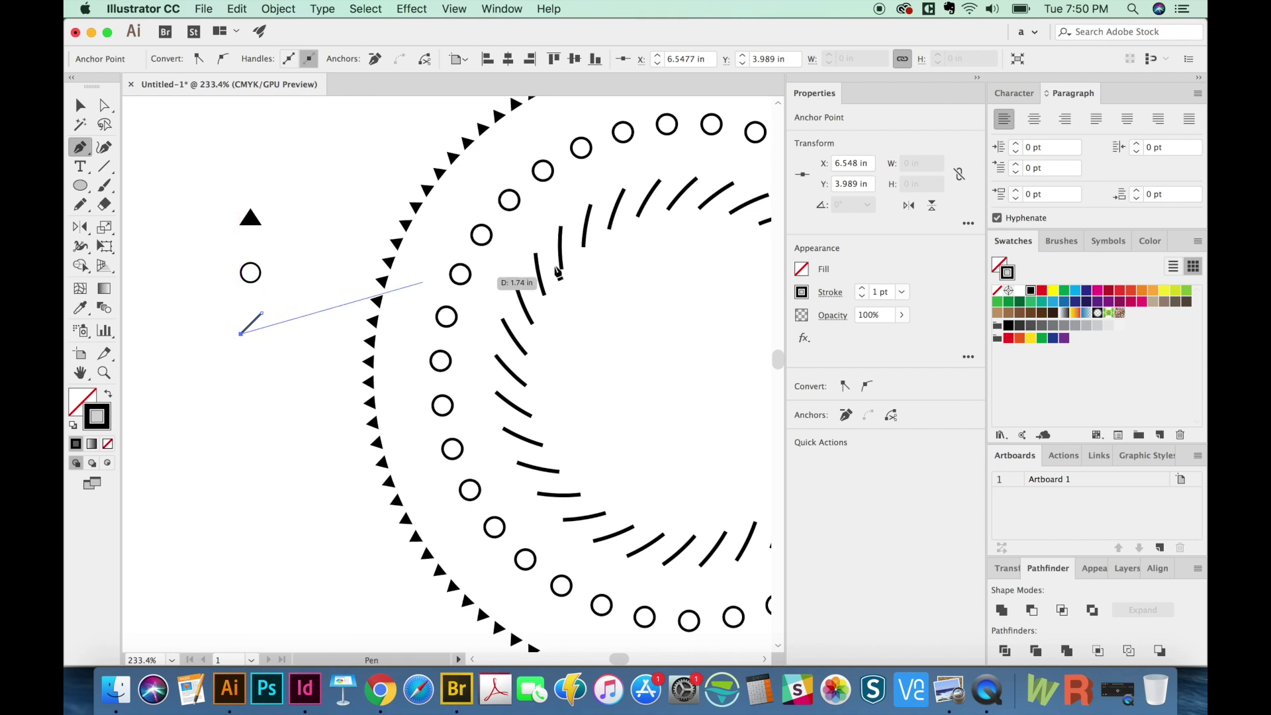
click(862, 288)
super+click(371, 380)
mouse_move(278, 434)
mouse_down()
mouse_move(278, 459)
mouse_move(266, 454)
mouse_up()
key(v)
drag(267, 213, 228, 351)
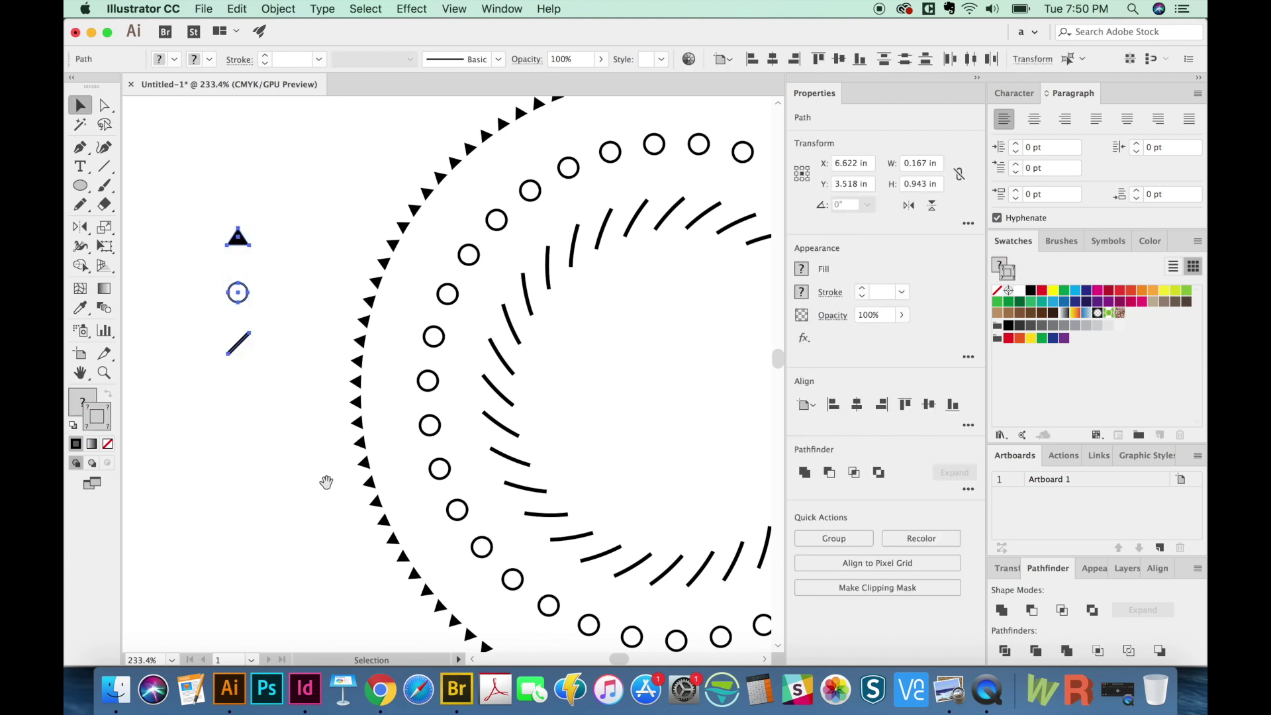
drag(326, 482, 313, 426)
super+click(334, 416)
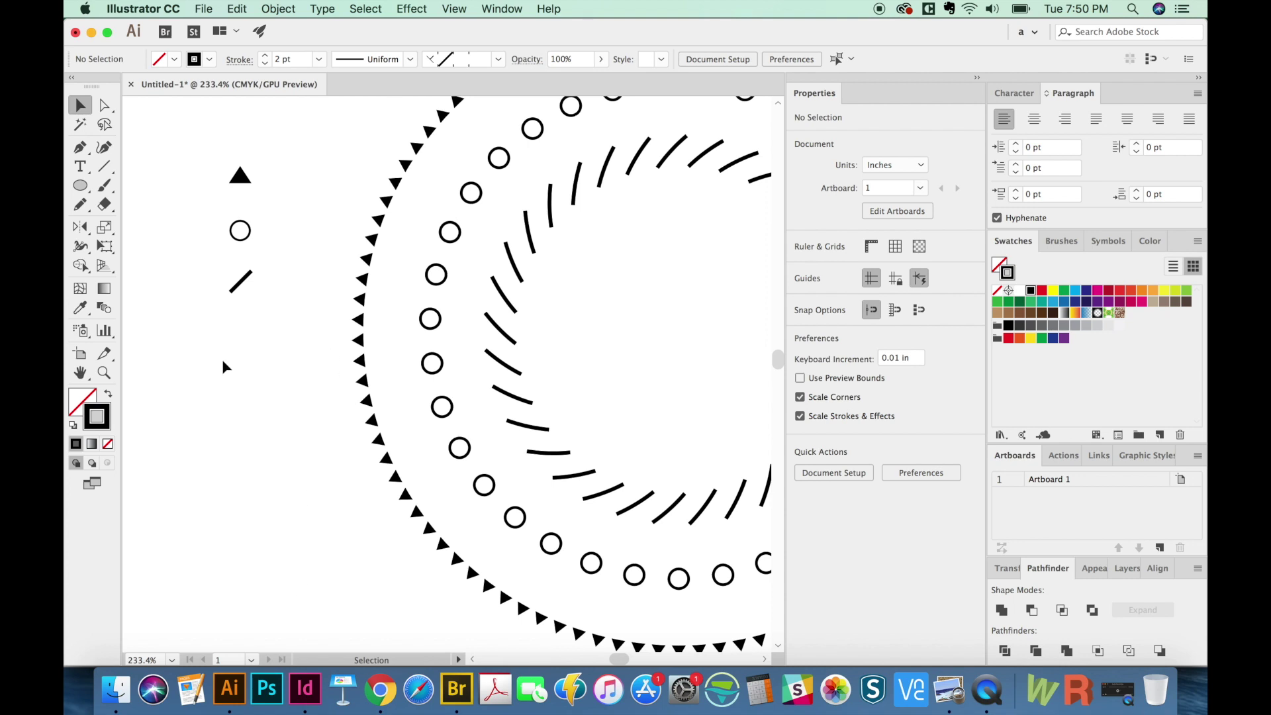
Draw two overlapping circles about 0.464 in wide below the diagonal line and split them with Pathfinder Divide.
key(l)
mouse_move(165, 337)
mouse_down()
mouse_move(216, 395)
mouse_move(228, 400)
mouse_move(207, 374)
mouse_move(237, 375)
mouse_move(230, 426)
mouse_up()
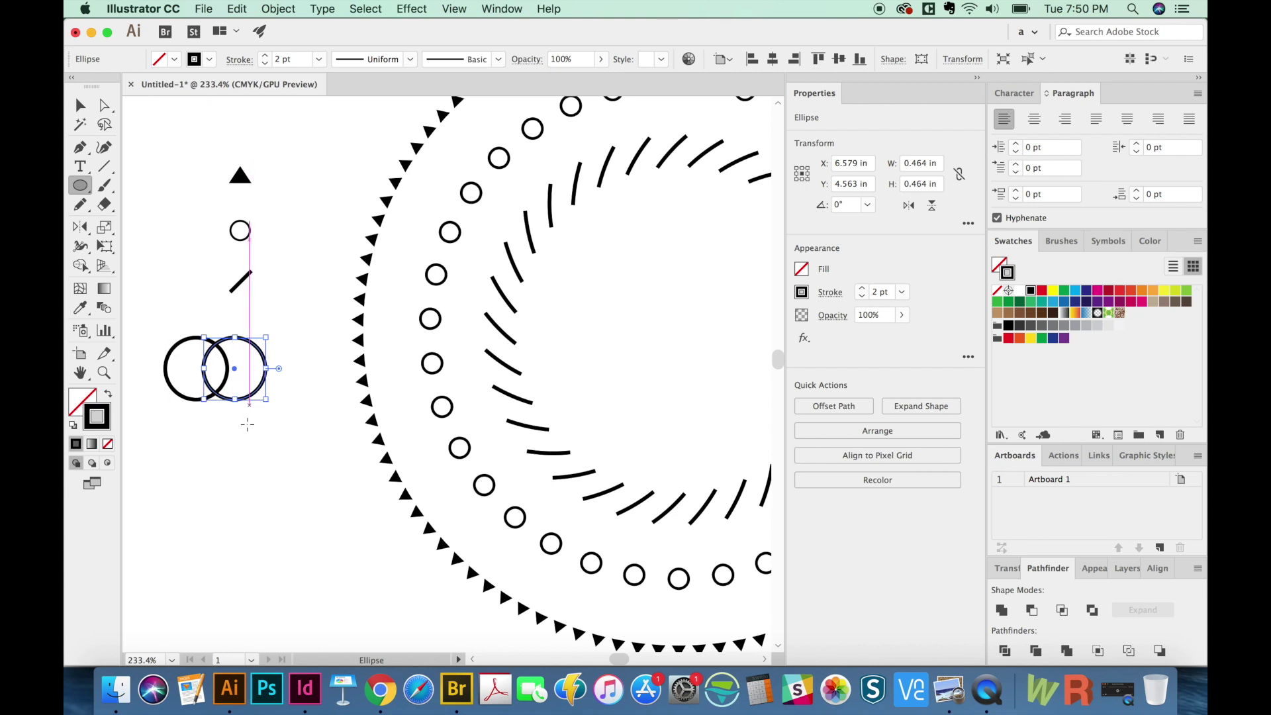
key(v)
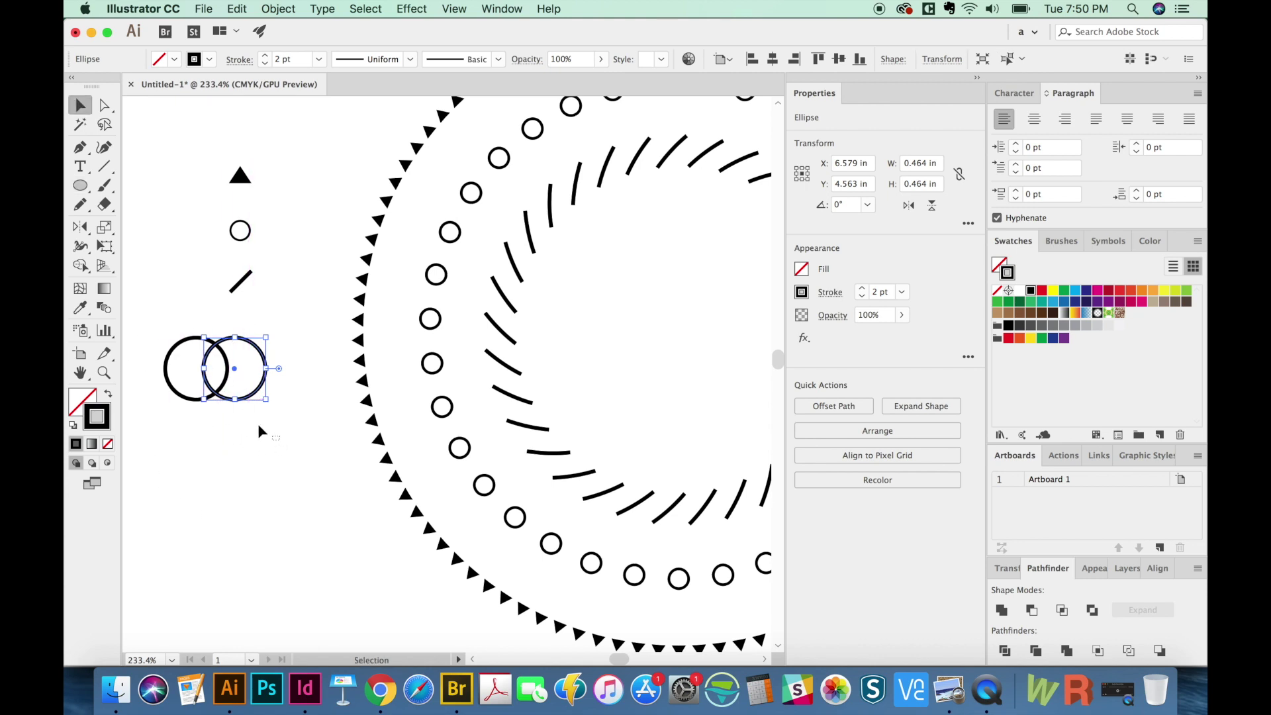
drag(271, 437, 192, 365)
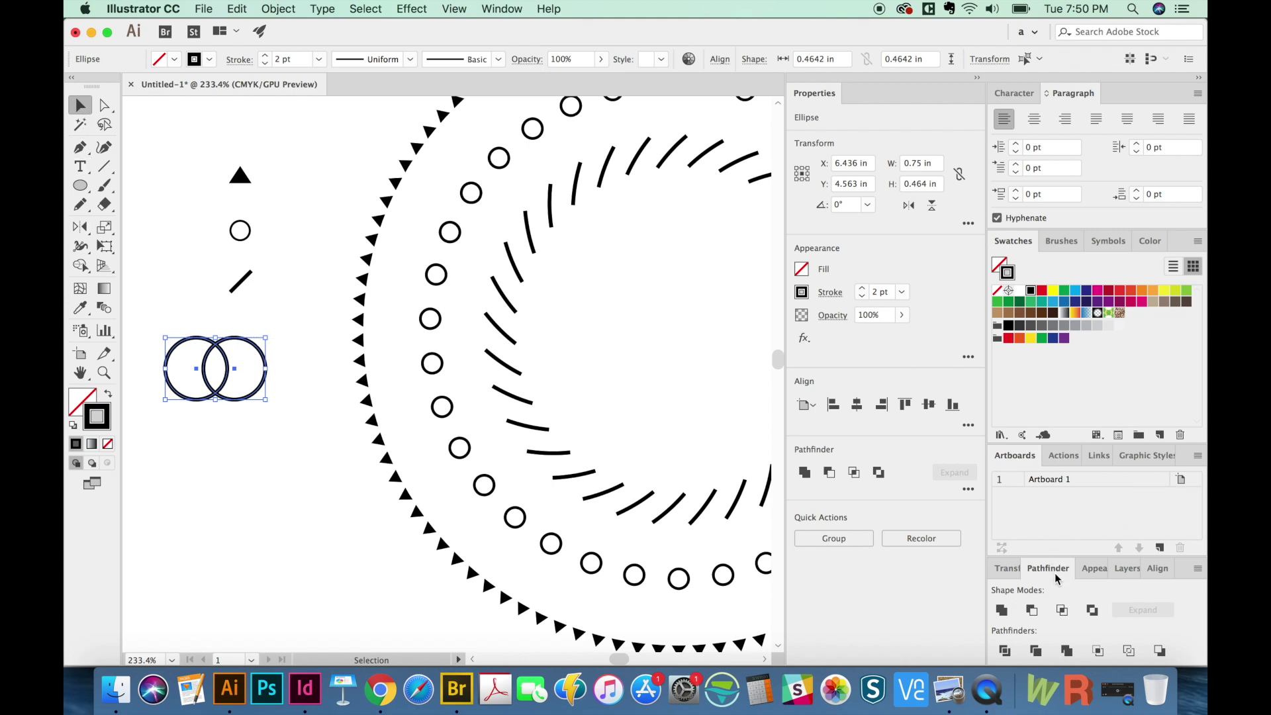
click(1006, 652)
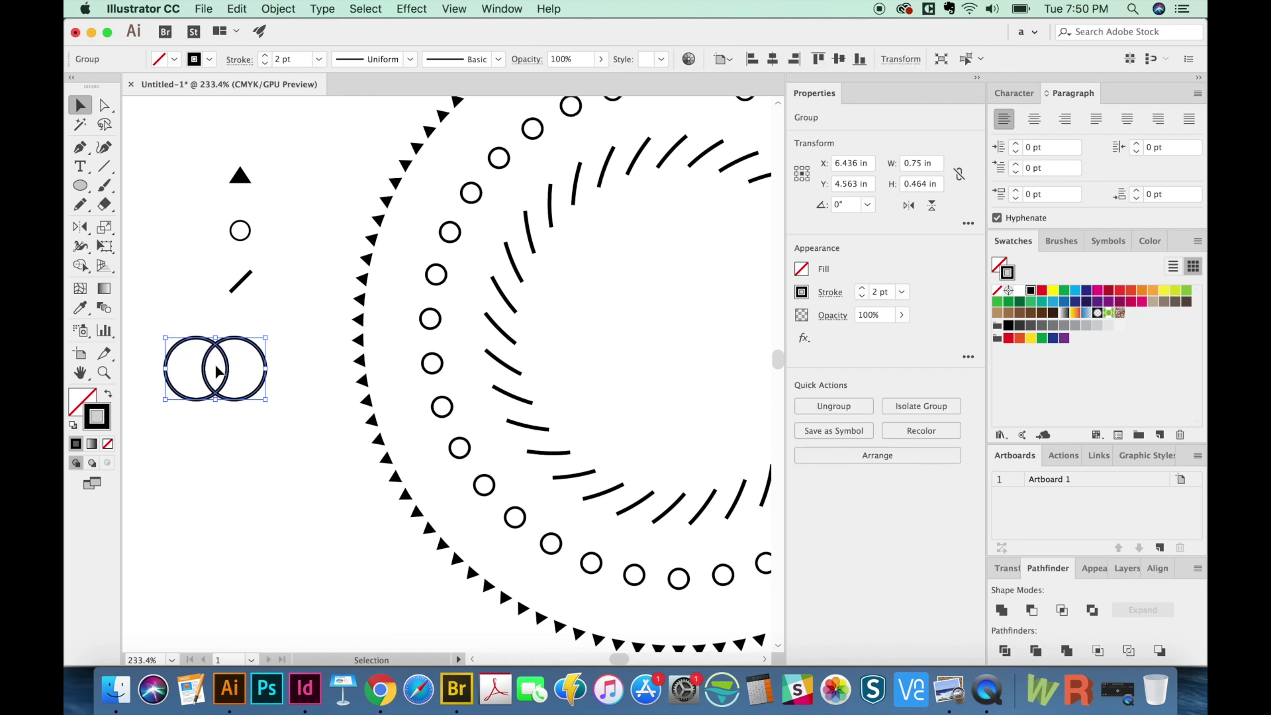
Delete the two outer crescents of the divided circles with the Group Selection tool, keeping only the central leaf shape.
key(a)
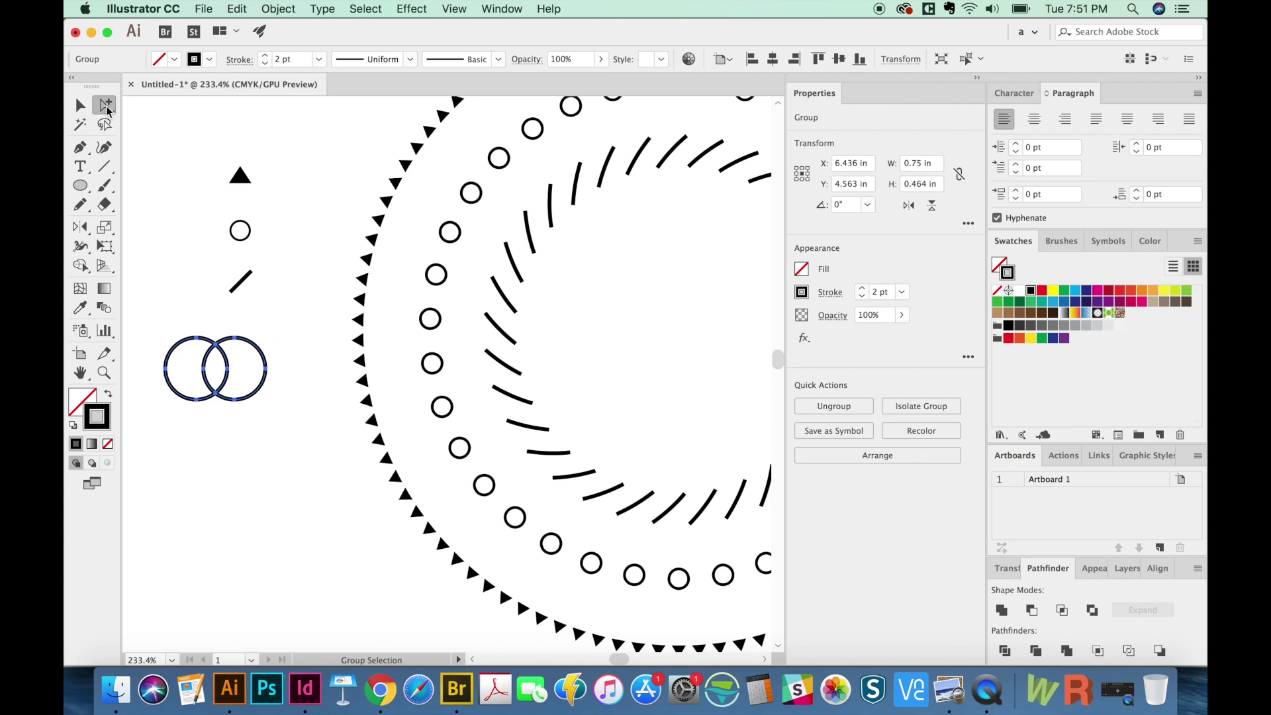
drag(104, 110, 149, 130)
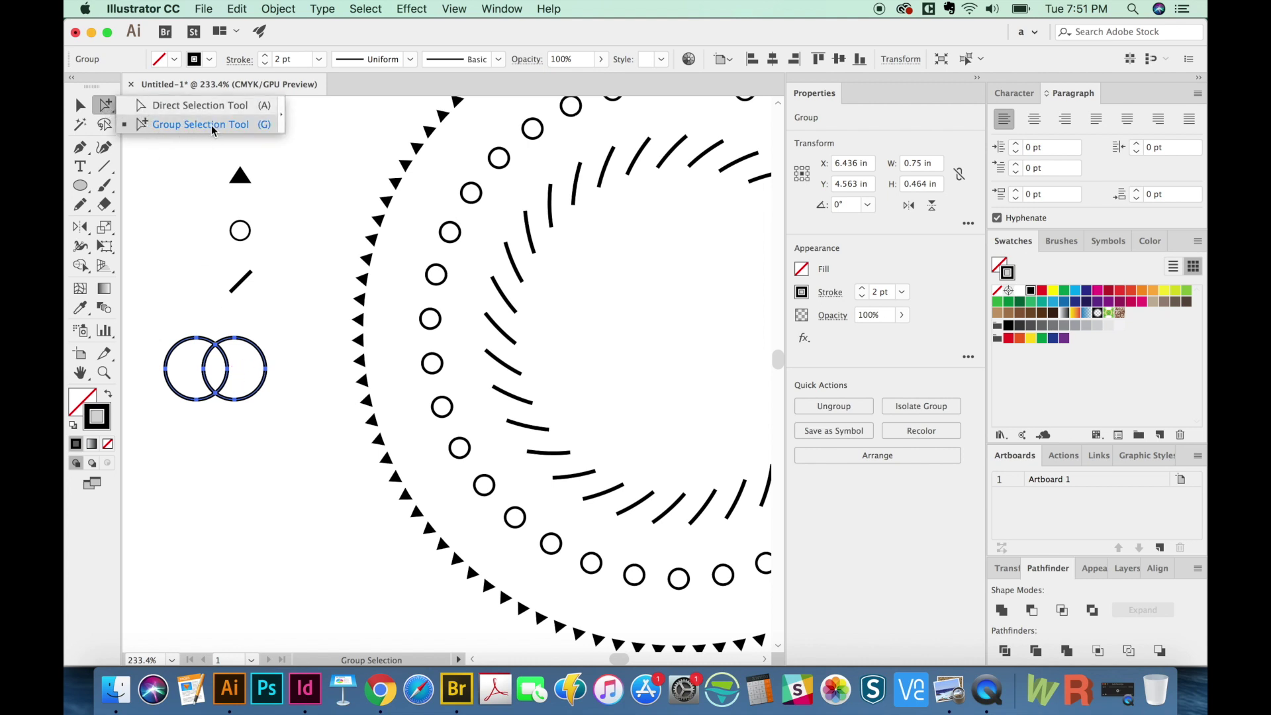
drag(203, 125, 212, 324)
shift+click(227, 360)
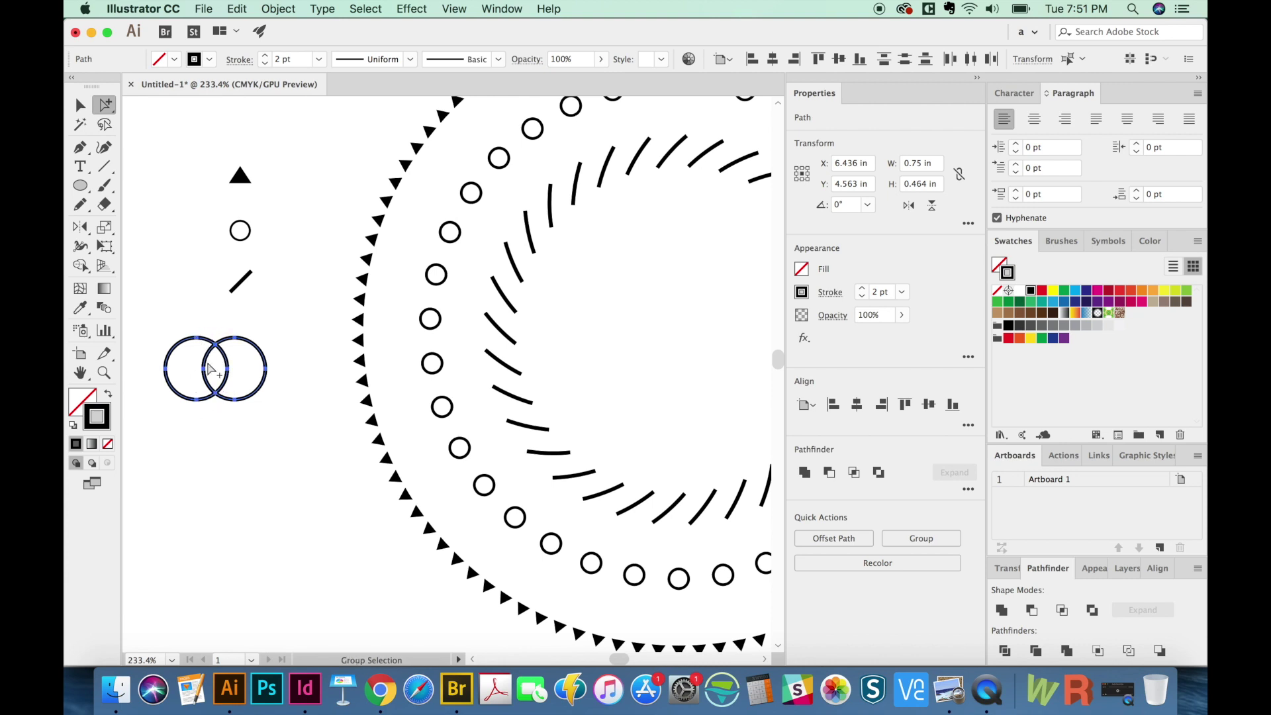
key(Delete)
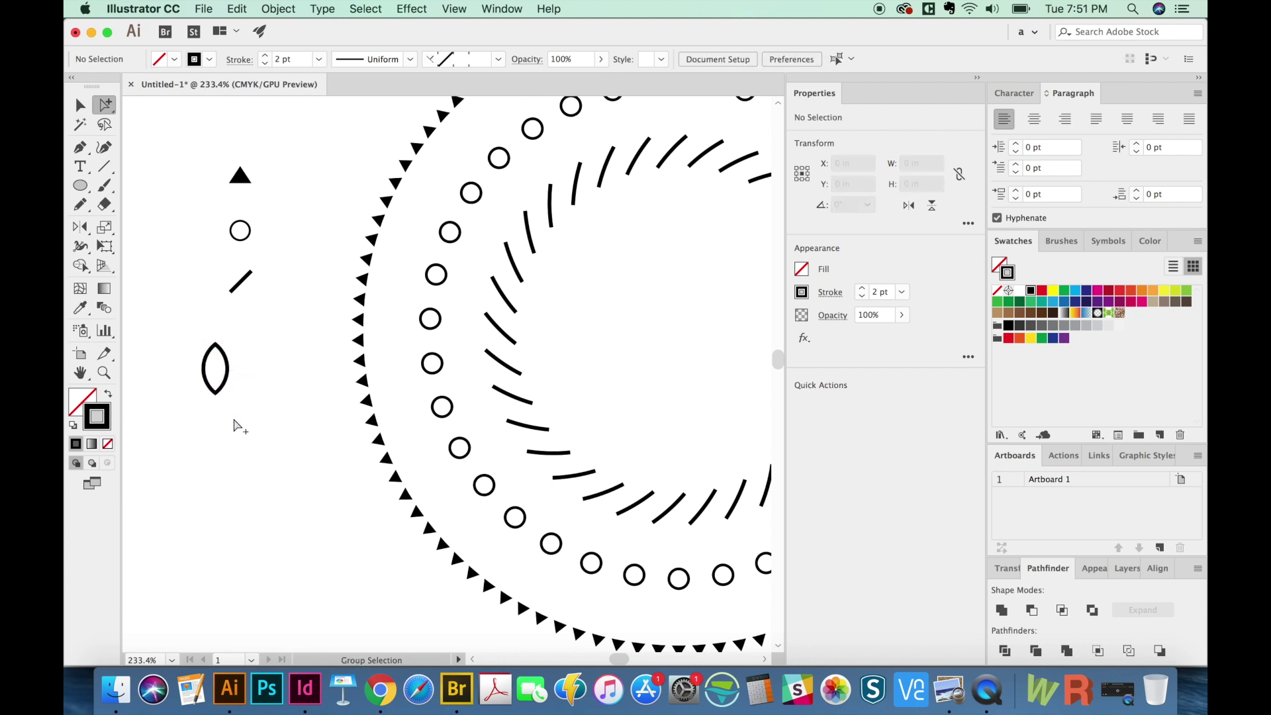
Rotate the leaf shape 45° with Free Transform so that it slants.
key(v)
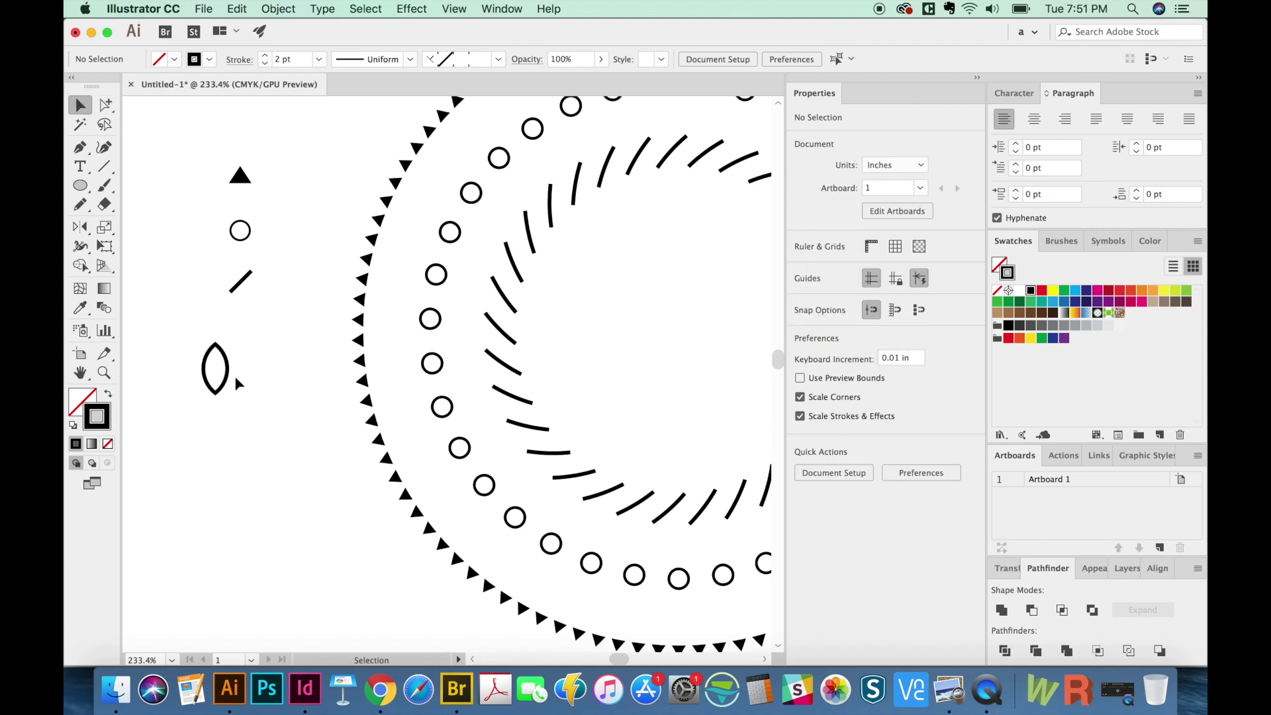
drag(255, 335, 191, 406)
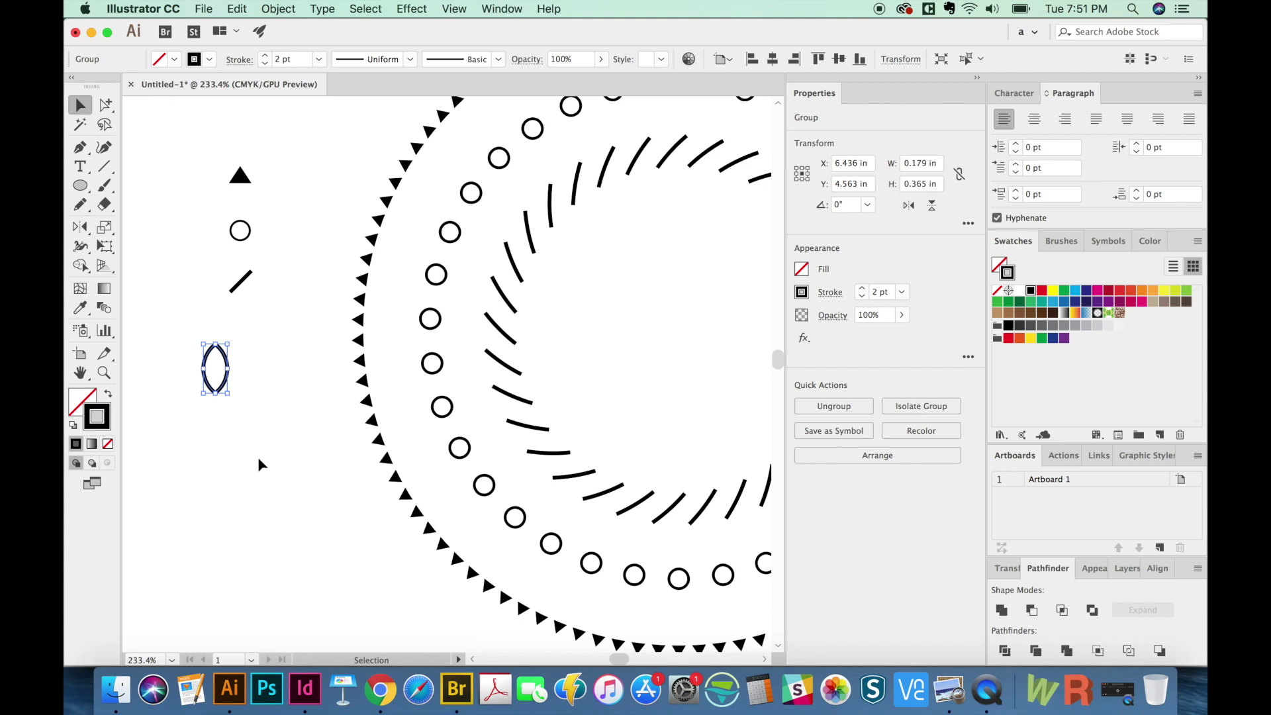
key(e)
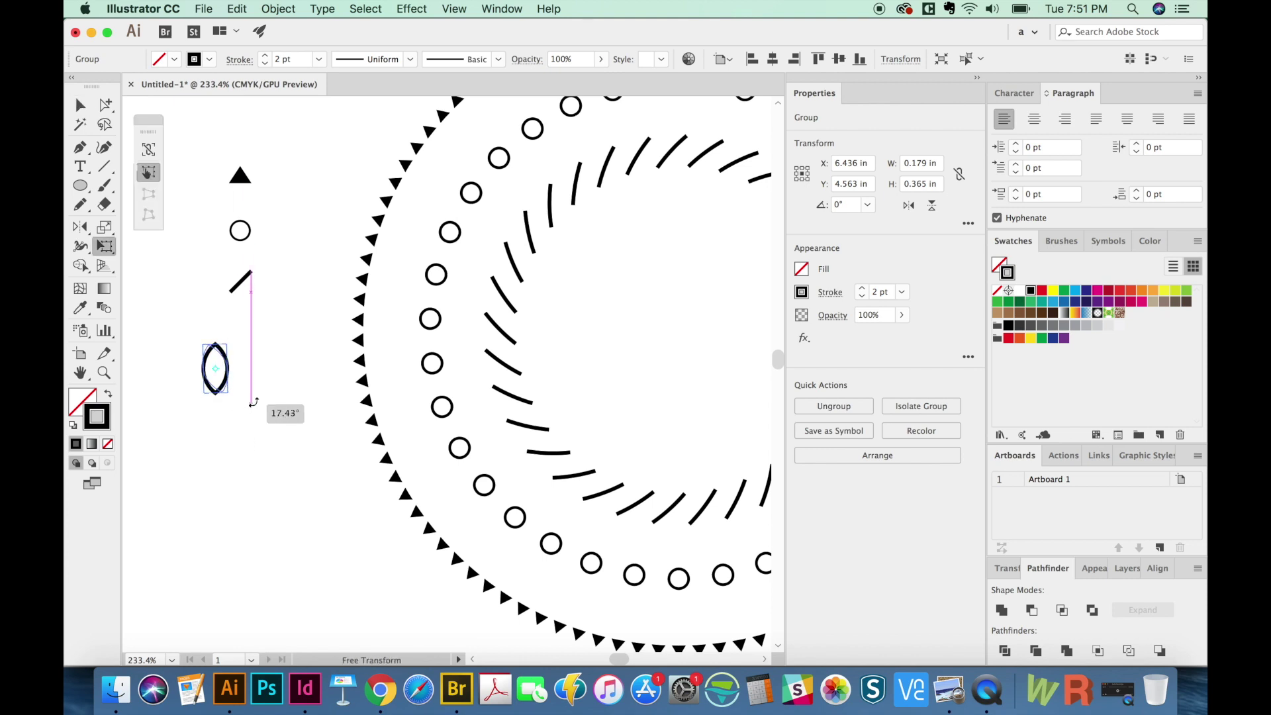
drag(252, 402, 277, 389)
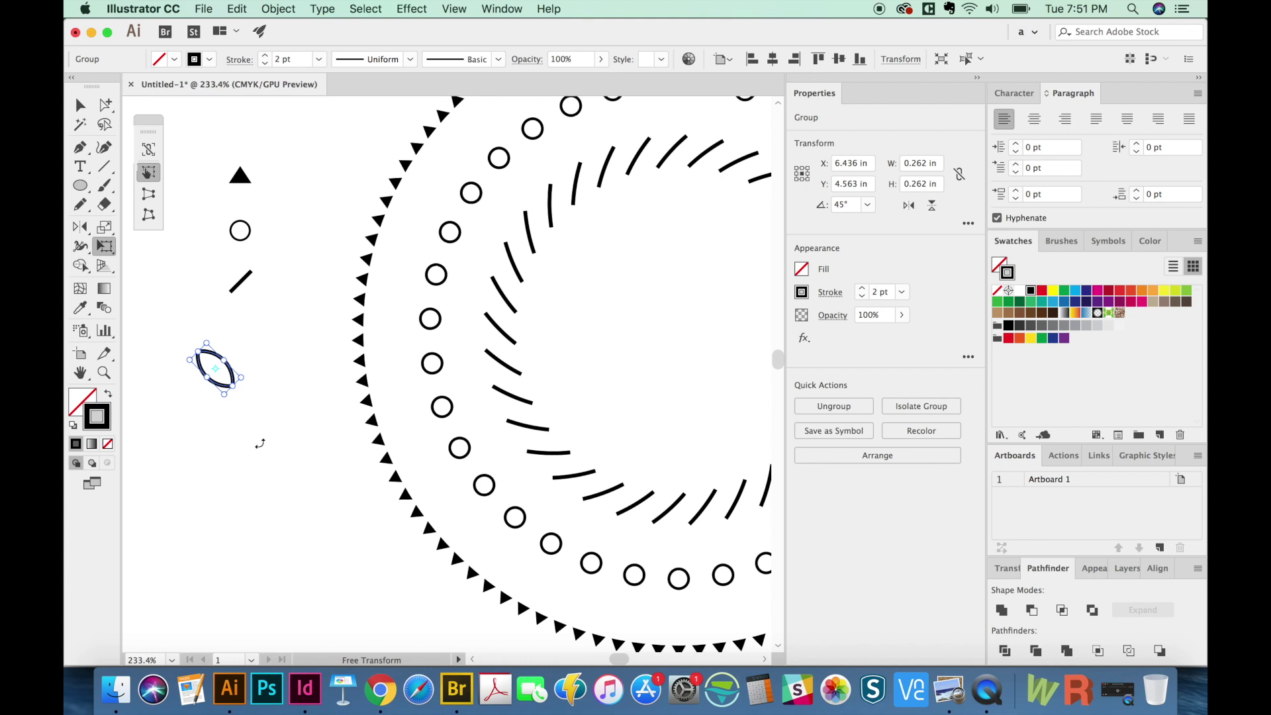
key(v)
Reflect a copy of the slanted leaf across a vertical axis through its lower tip to form a leaf pair.
key(o)
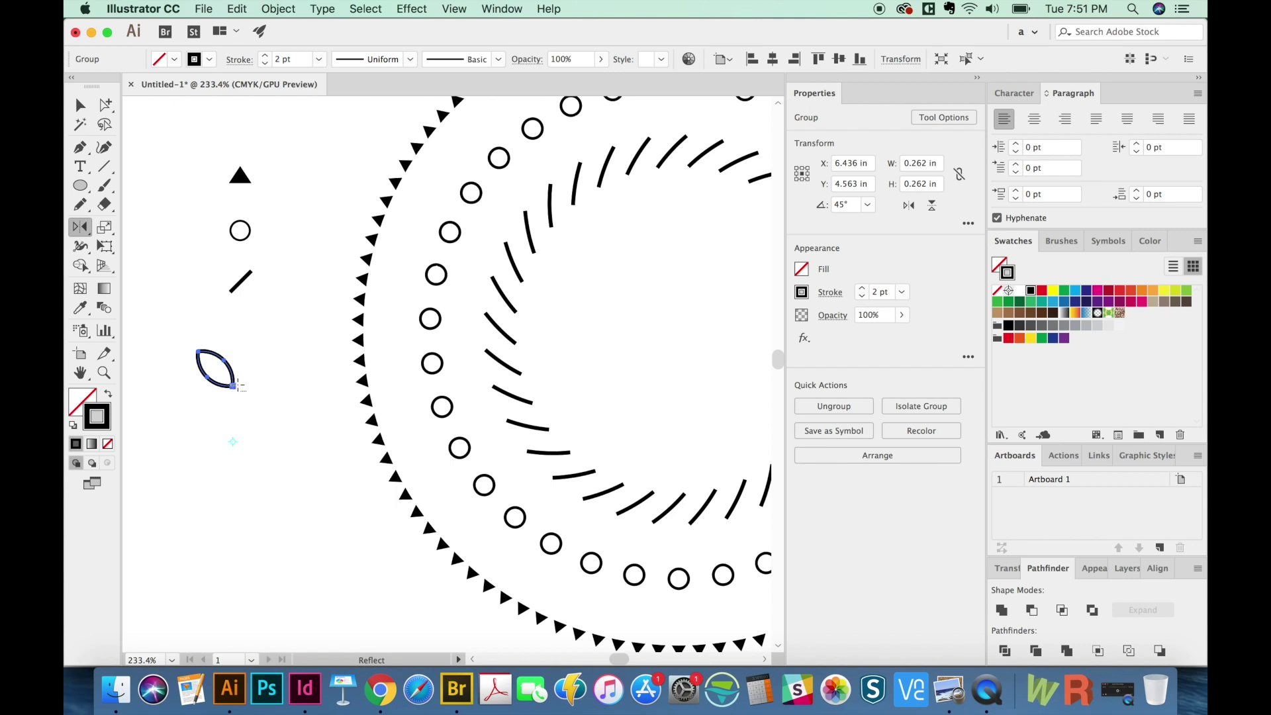
alt+click(233, 386)
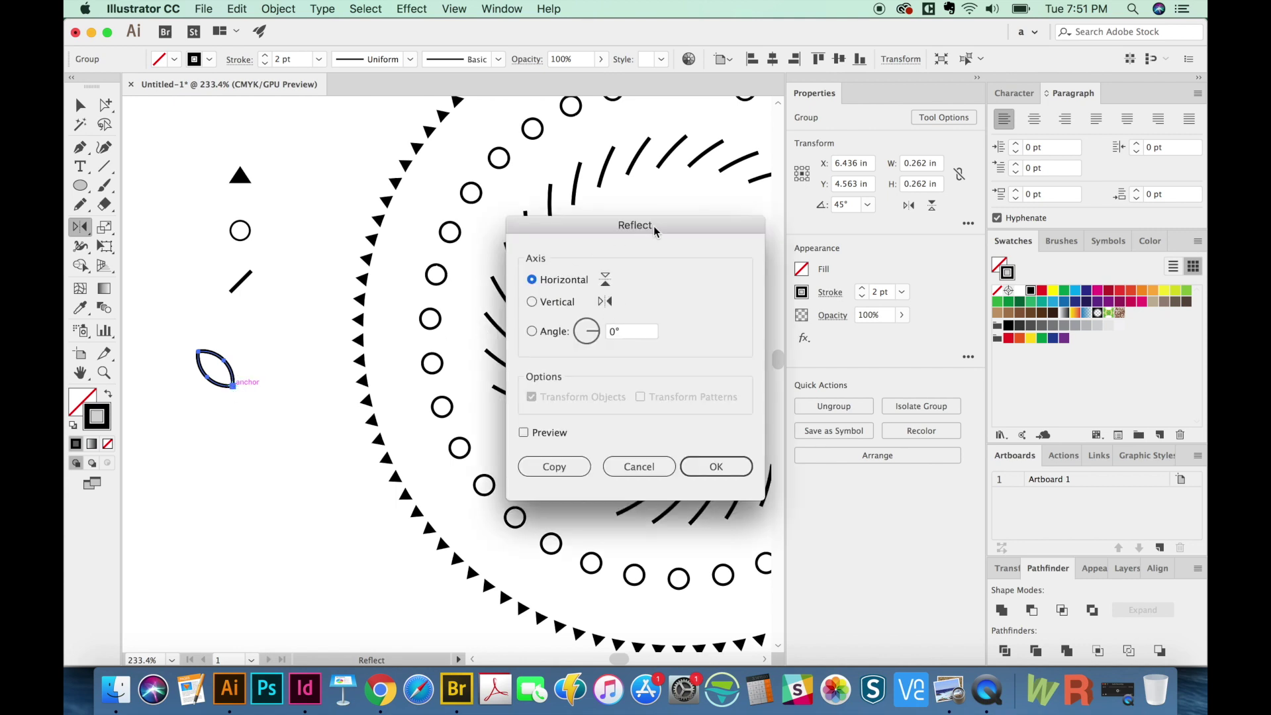
drag(646, 228, 602, 196)
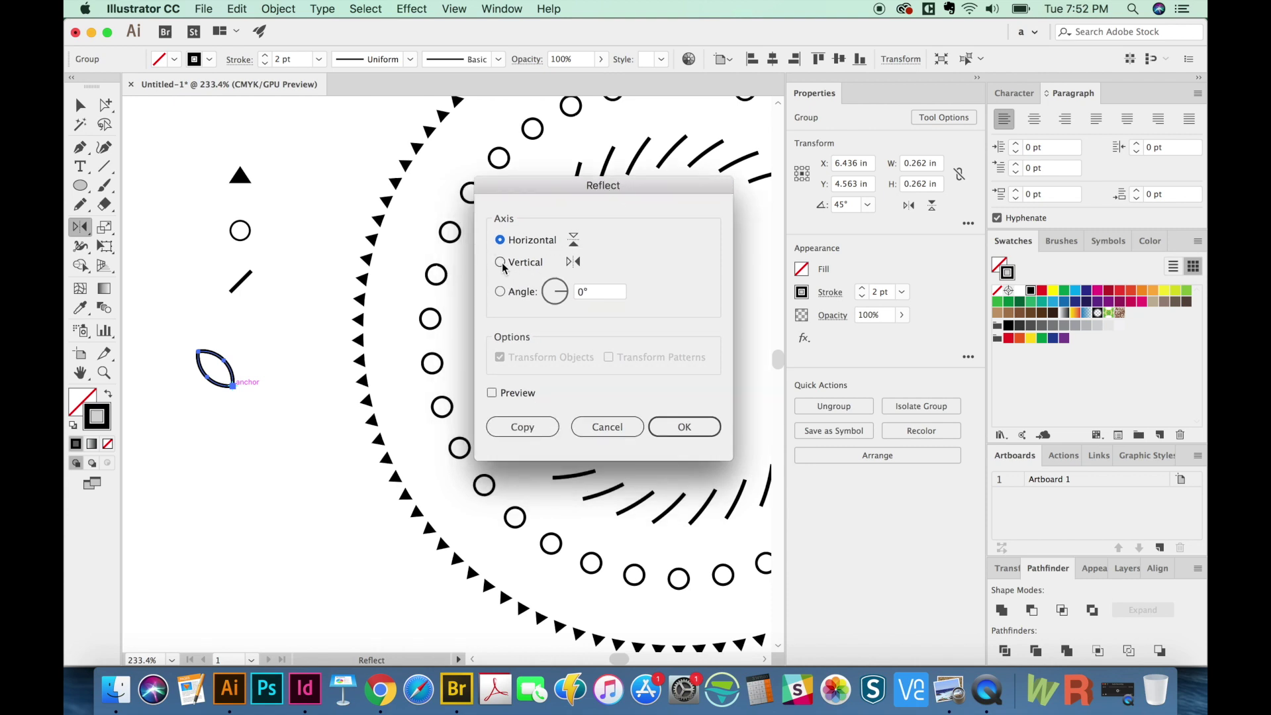
click(501, 263)
click(682, 427)
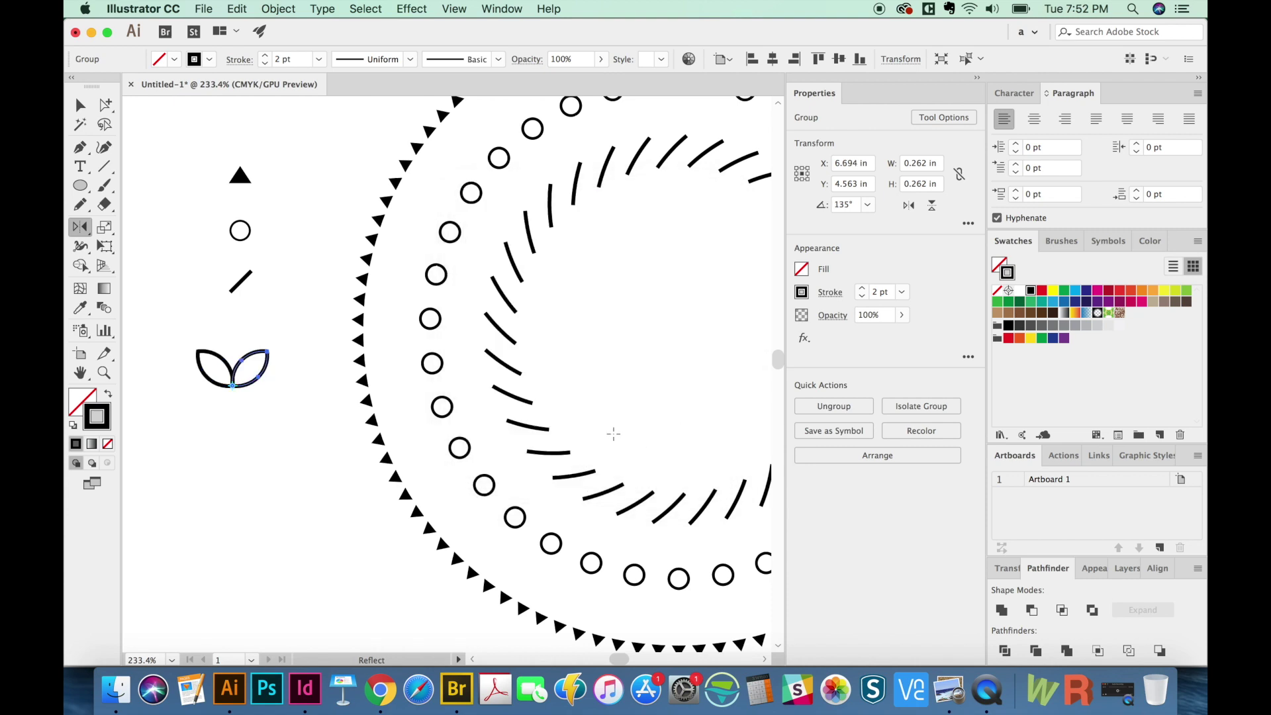
Scale both leaves down to about 0.214 in wide below the diagonal line and swap their fill and stroke.
click(80, 106)
drag(292, 332, 249, 363)
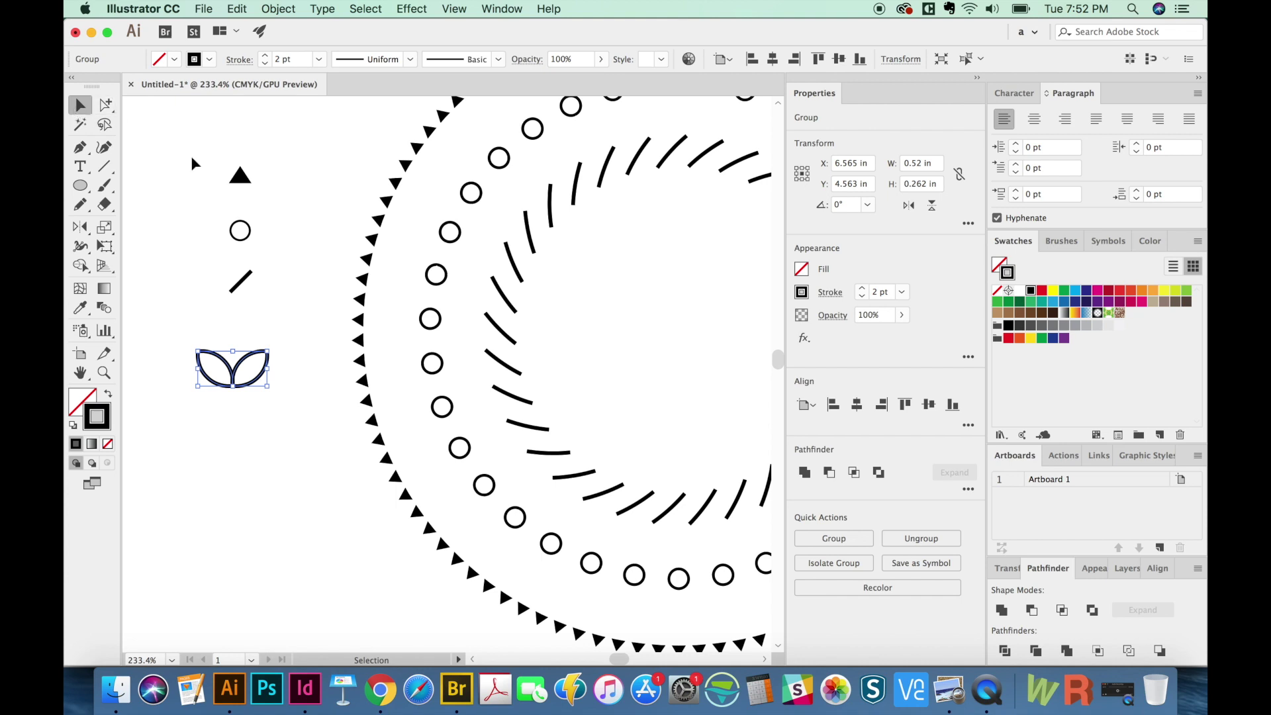
key(super+alt)
mouse_move(269, 350)
mouse_down()
mouse_move(232, 374)
mouse_move(239, 333)
mouse_up()
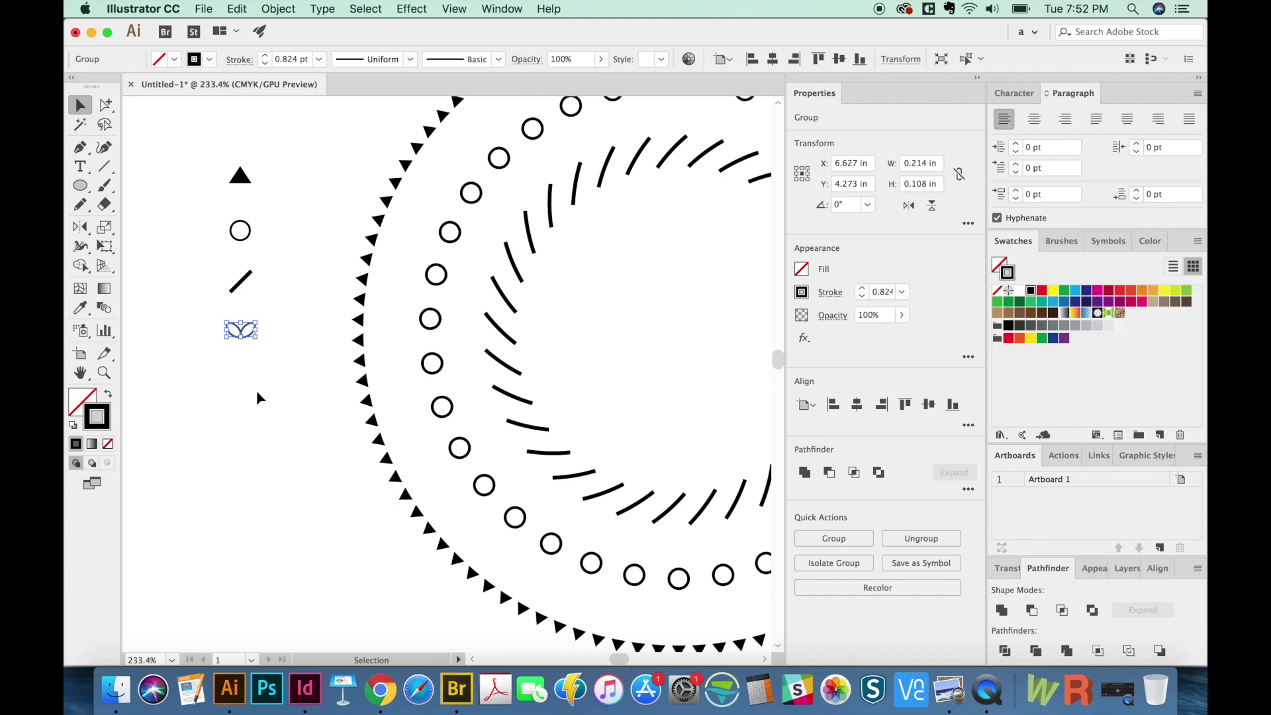
key(shift+x)
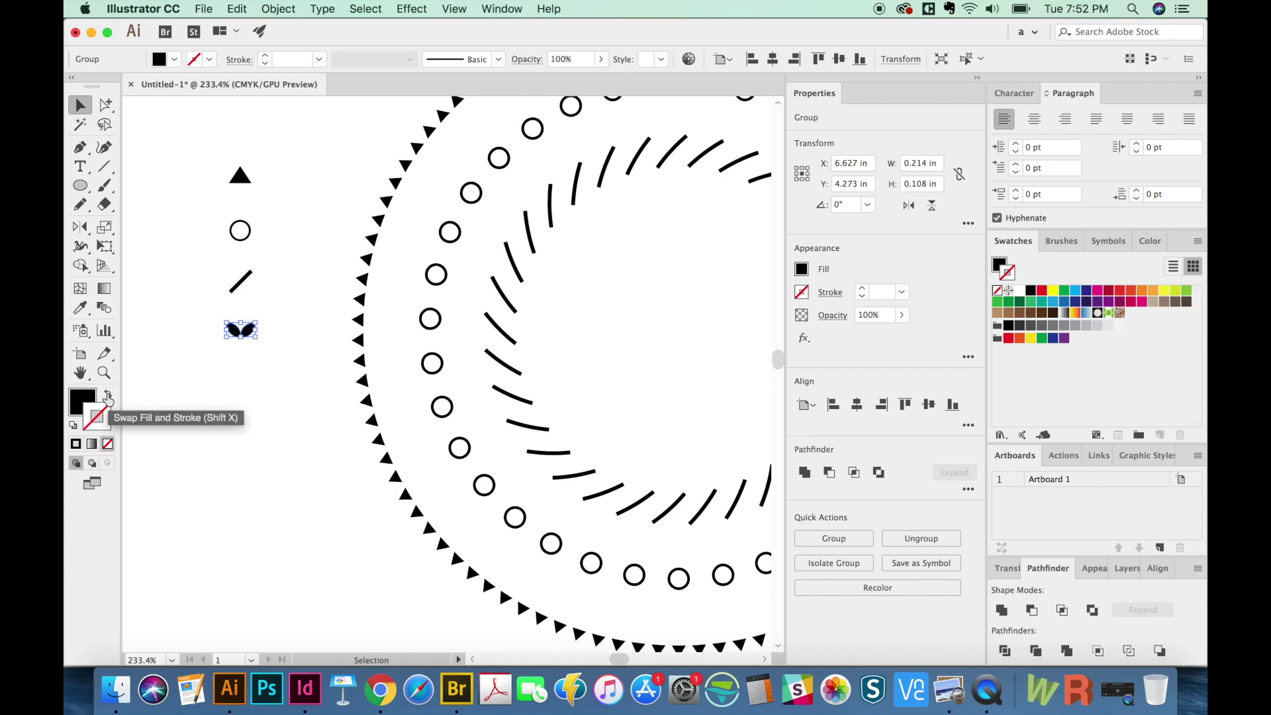
click(262, 366)
Display the document's brushes and look through the list, including the existing pattern brushes.
key(space)
drag(305, 335, 240, 414)
key(space)
drag(443, 408, 492, 384)
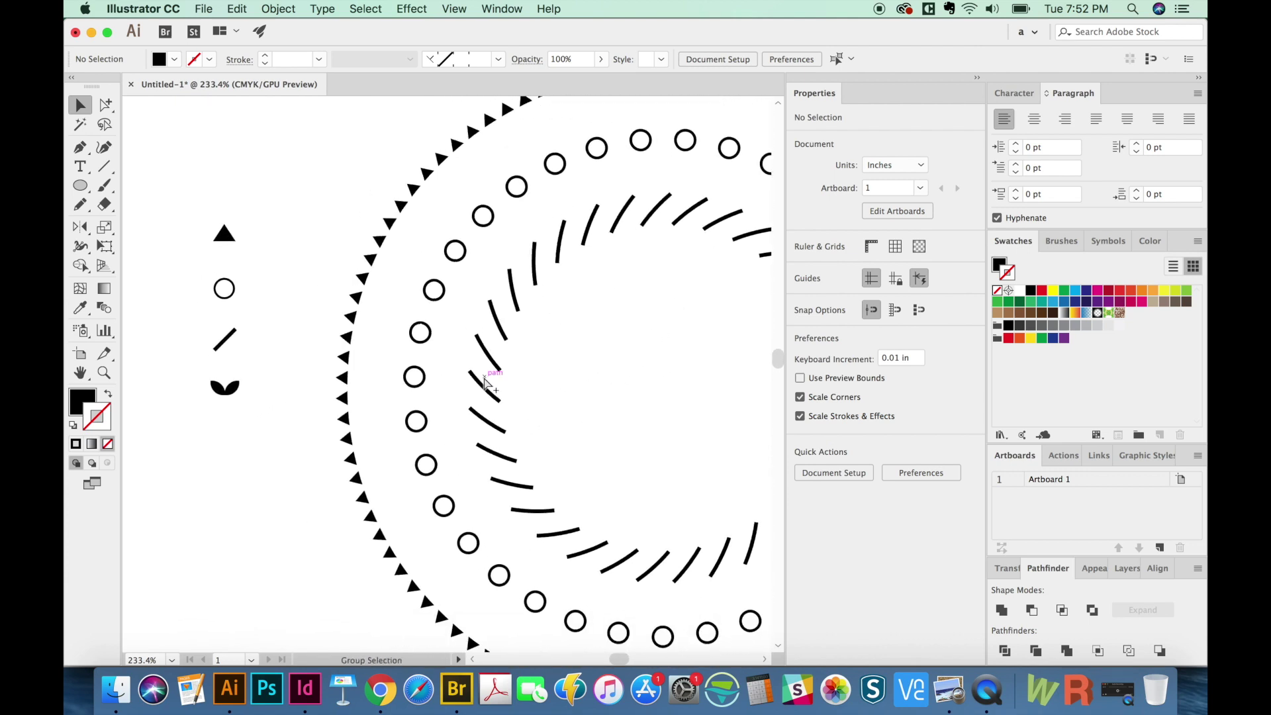
click(1062, 241)
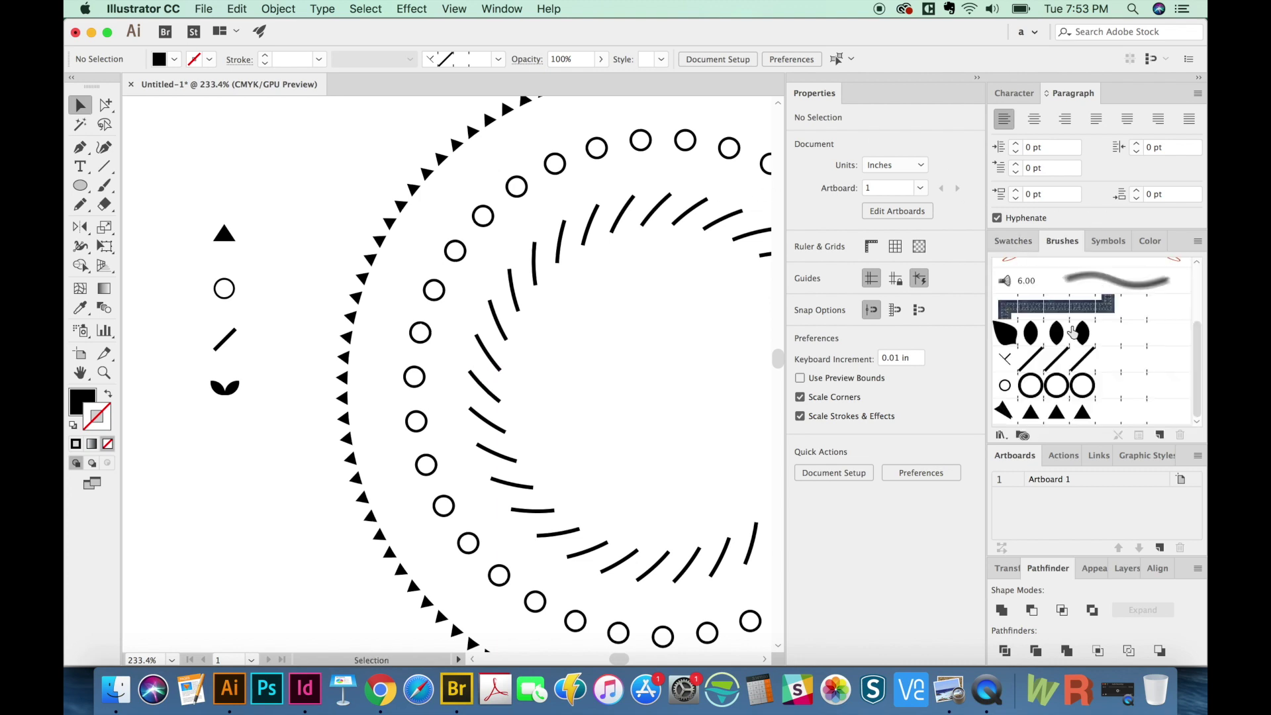
scroll(1187, 383, up, 5)
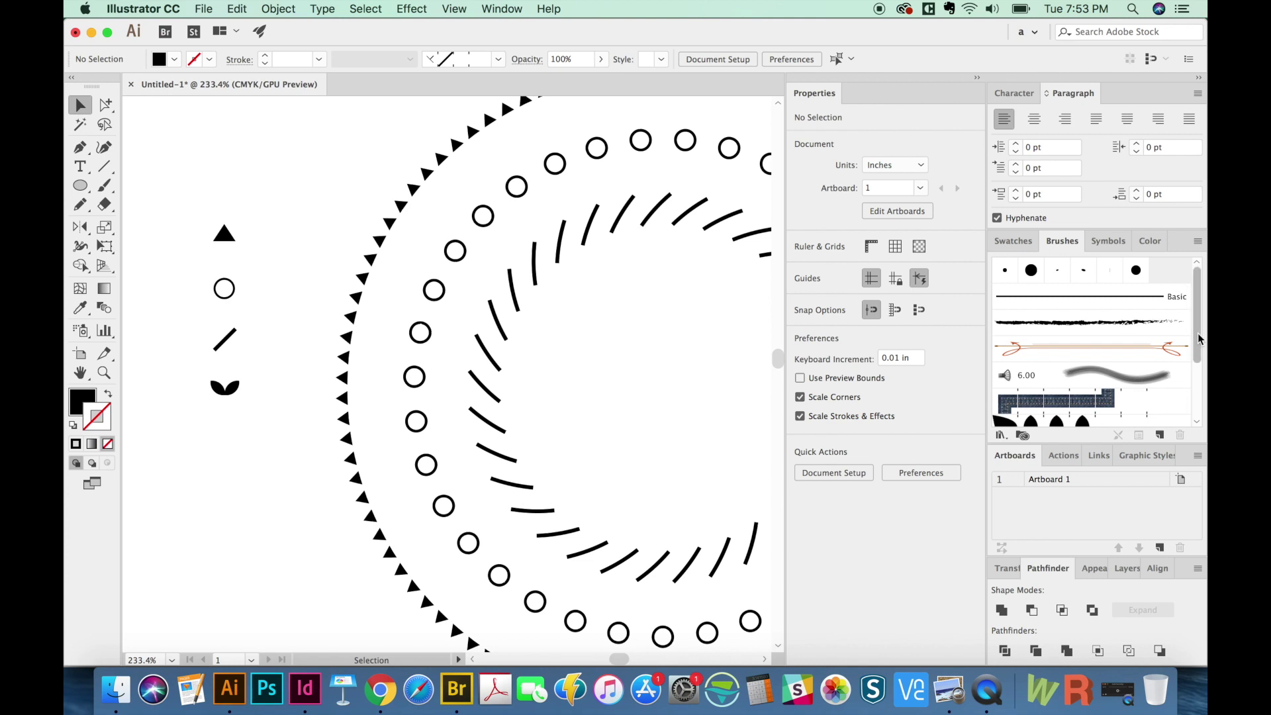
scroll(1187, 384, down, 3)
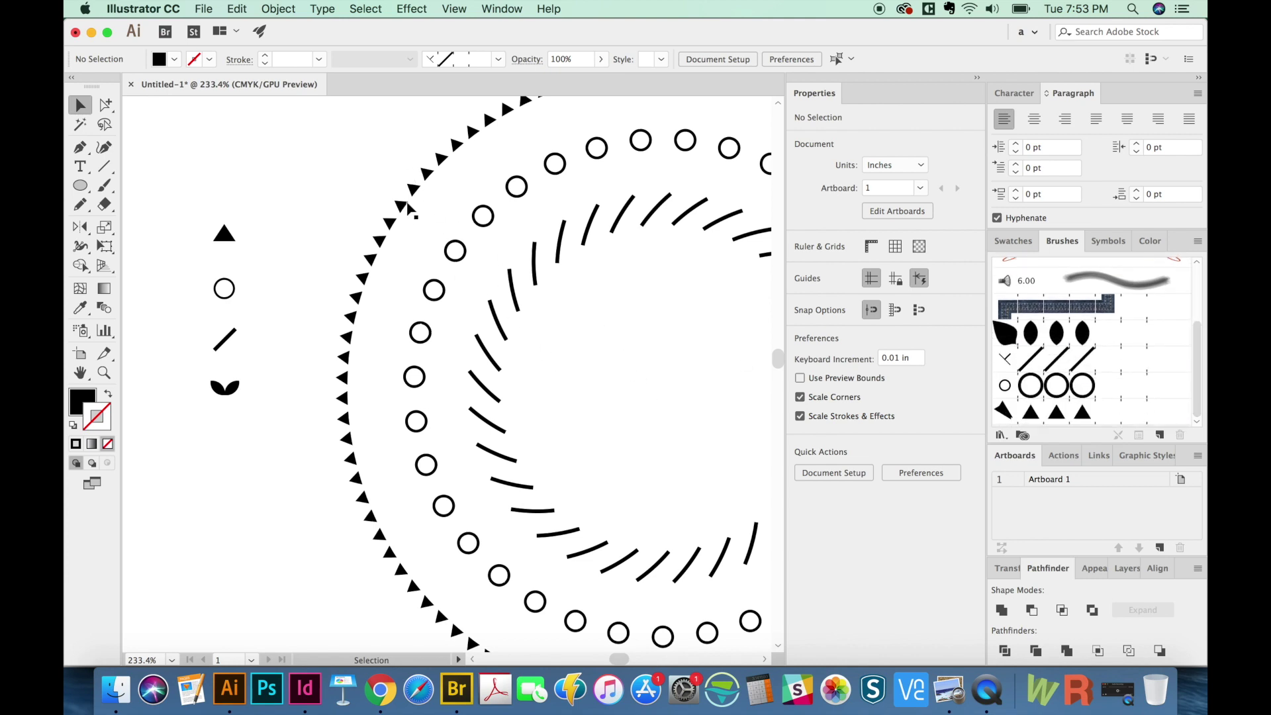
Start a new Pattern Brush from the small black triangle.
key(super+minus)
key(super+minus)
key(z)
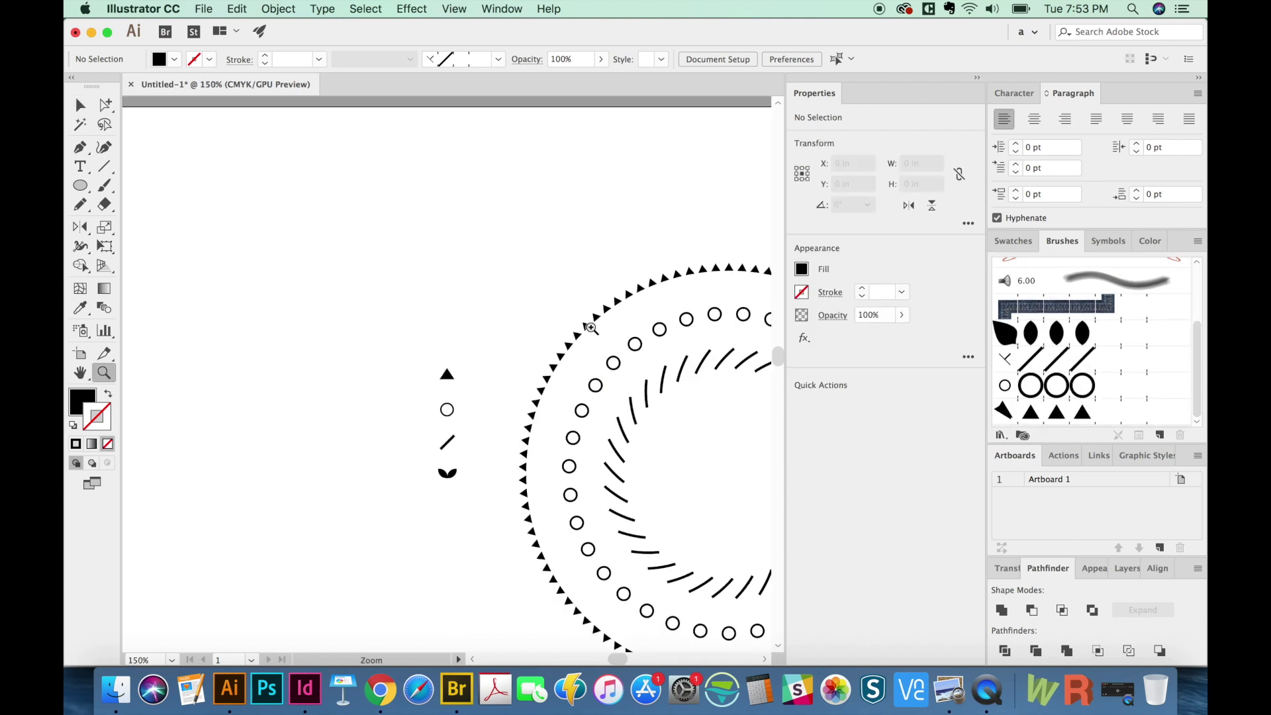
drag(592, 318, 414, 523)
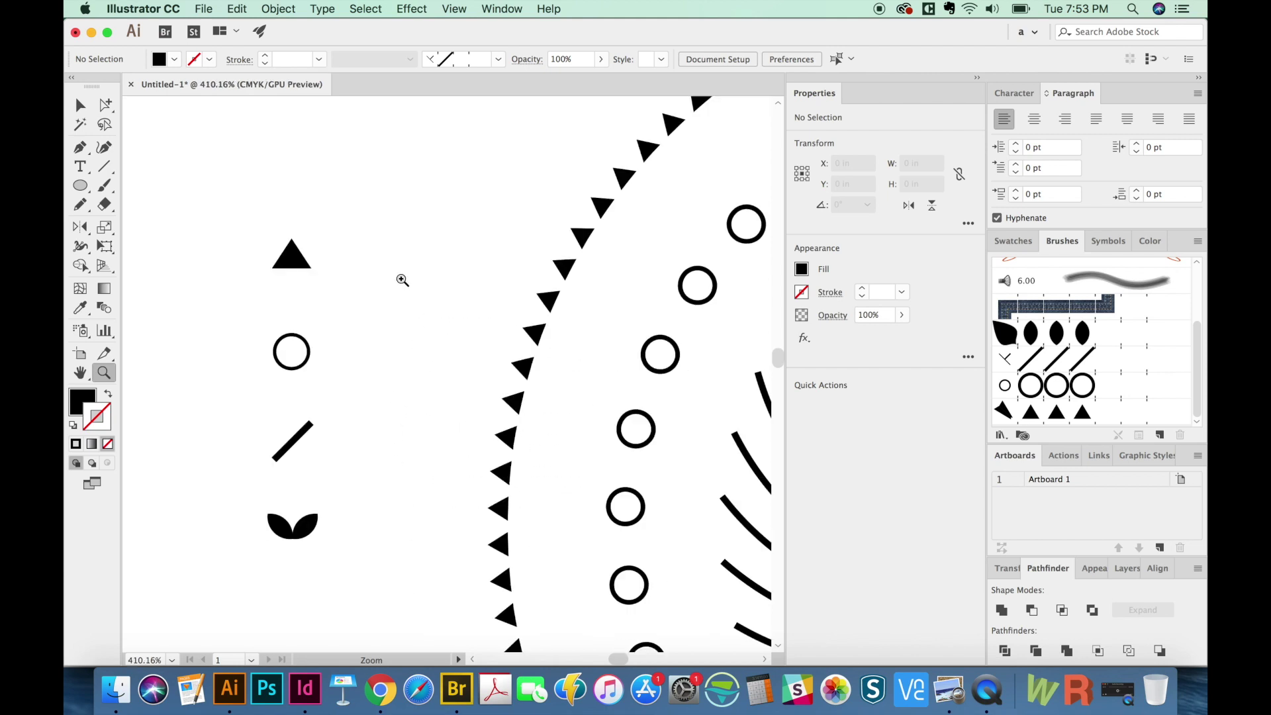
key(v)
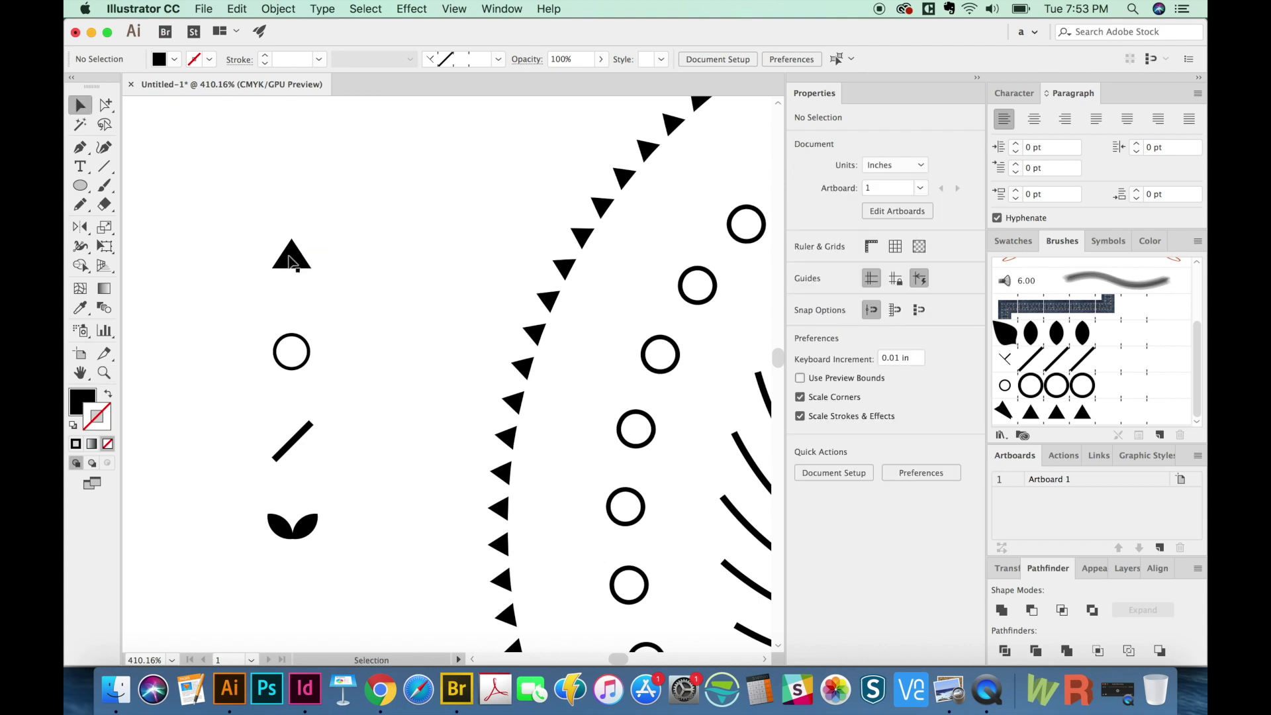
click(290, 260)
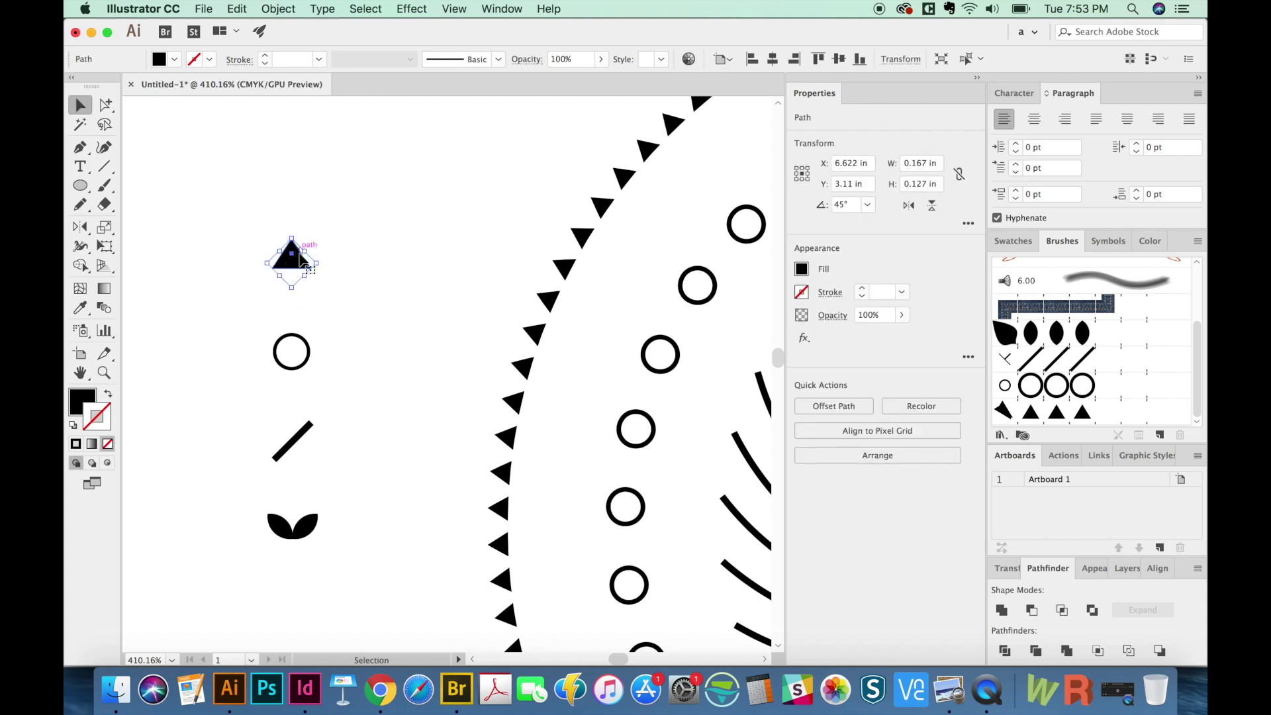
mouse_move(292, 263)
mouse_down()
mouse_move(421, 213)
mouse_move(1002, 243)
mouse_move(1032, 301)
mouse_move(1008, 302)
mouse_up()
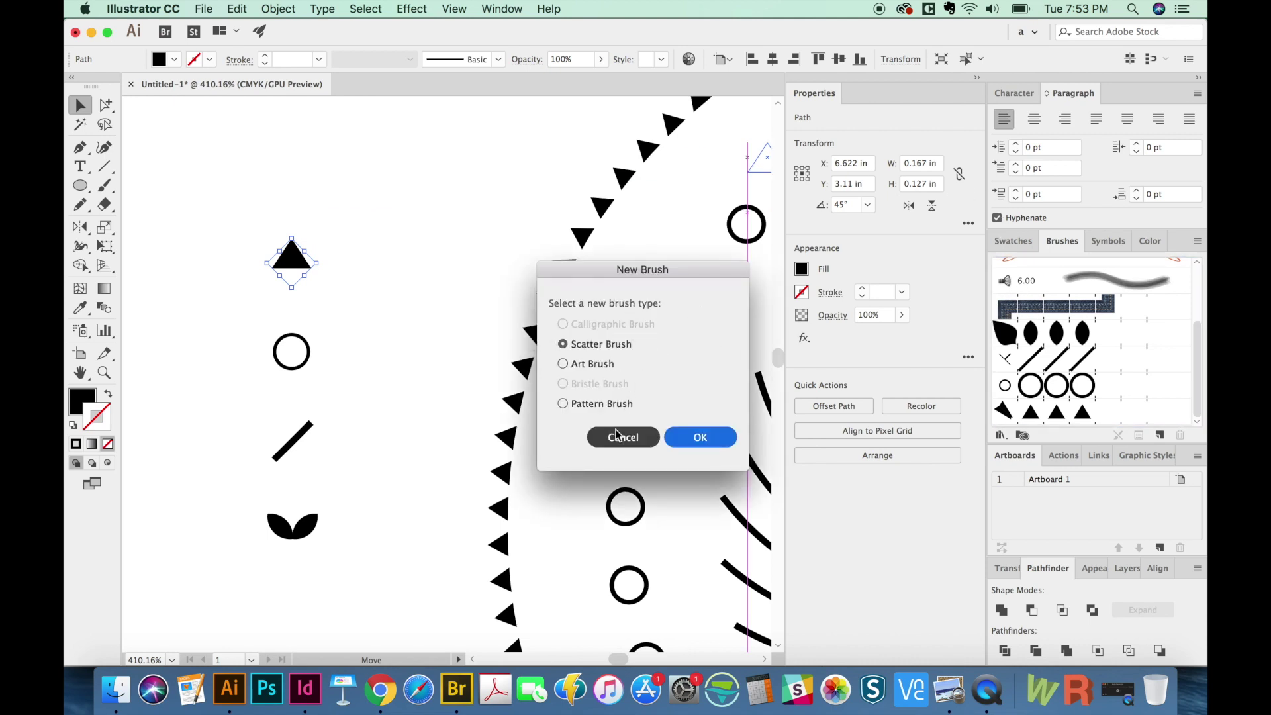
click(563, 404)
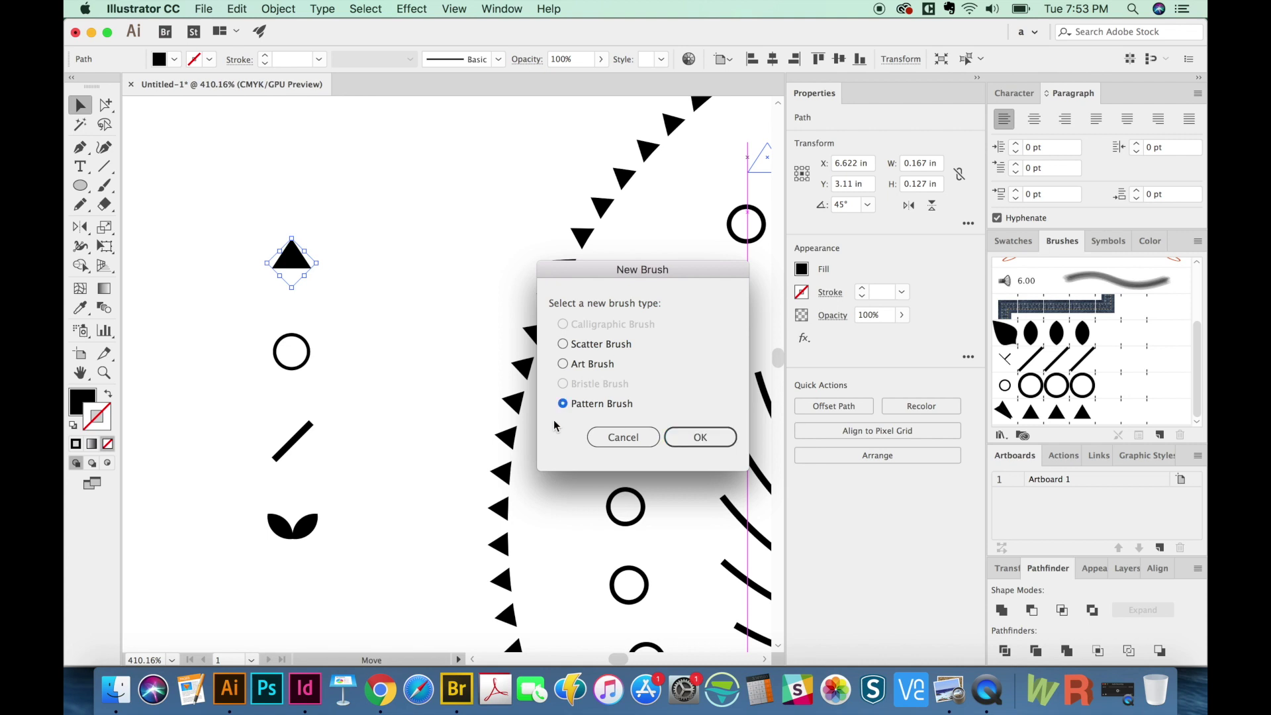
click(701, 437)
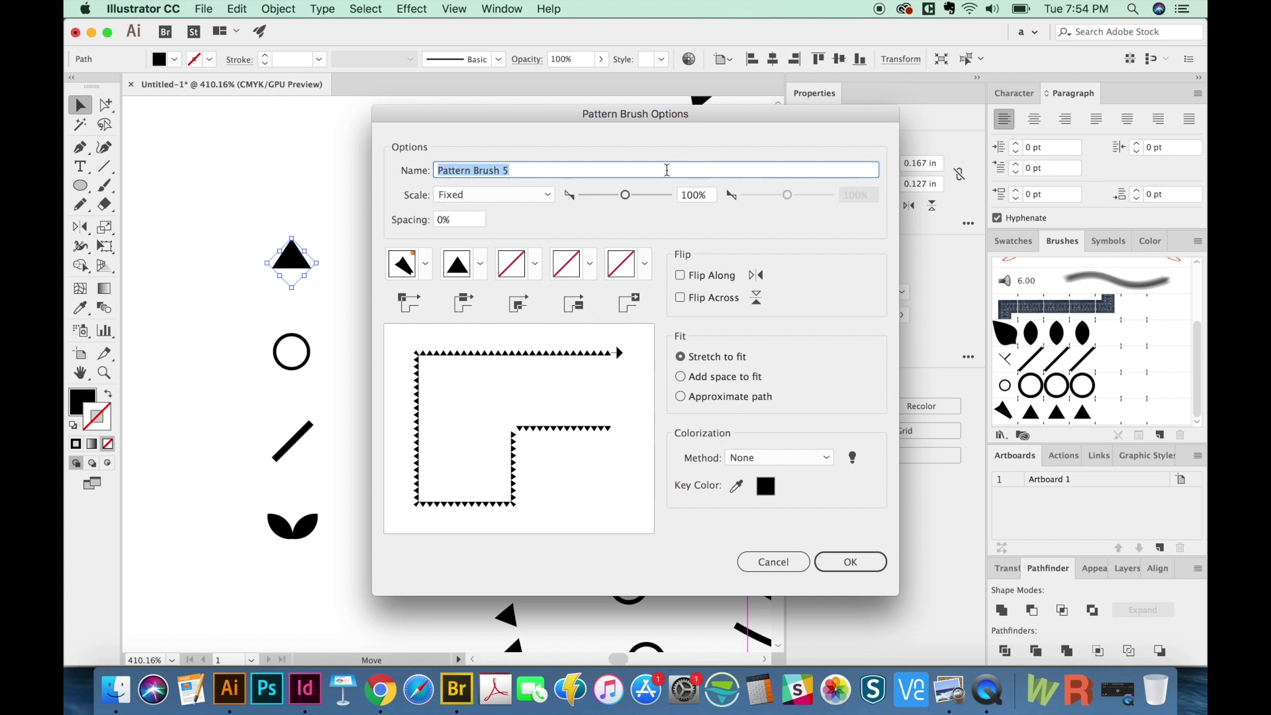
Set the triangle pattern brush's spacing to 50%.
drag(526, 121, 651, 96)
click(575, 197)
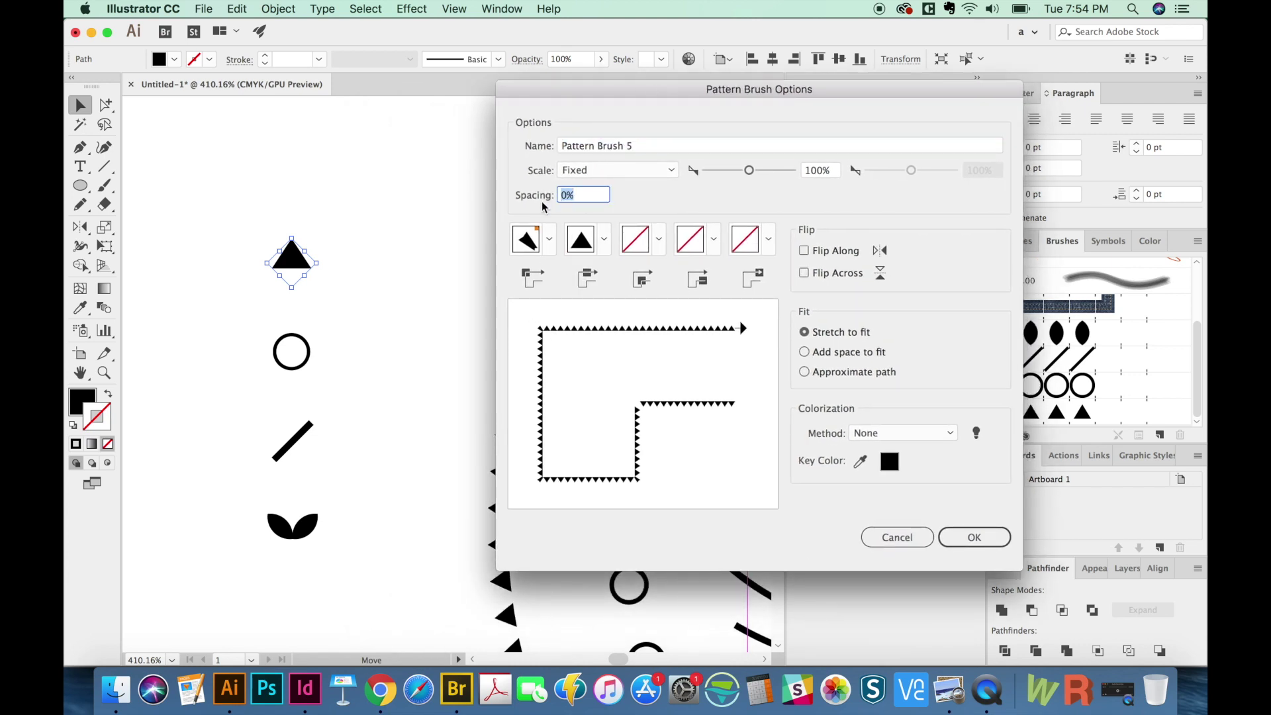
key(Up)
key(Up)
key(Up)
key(Up)
key(Up)
key(Up)
key(Up)
key(Up)
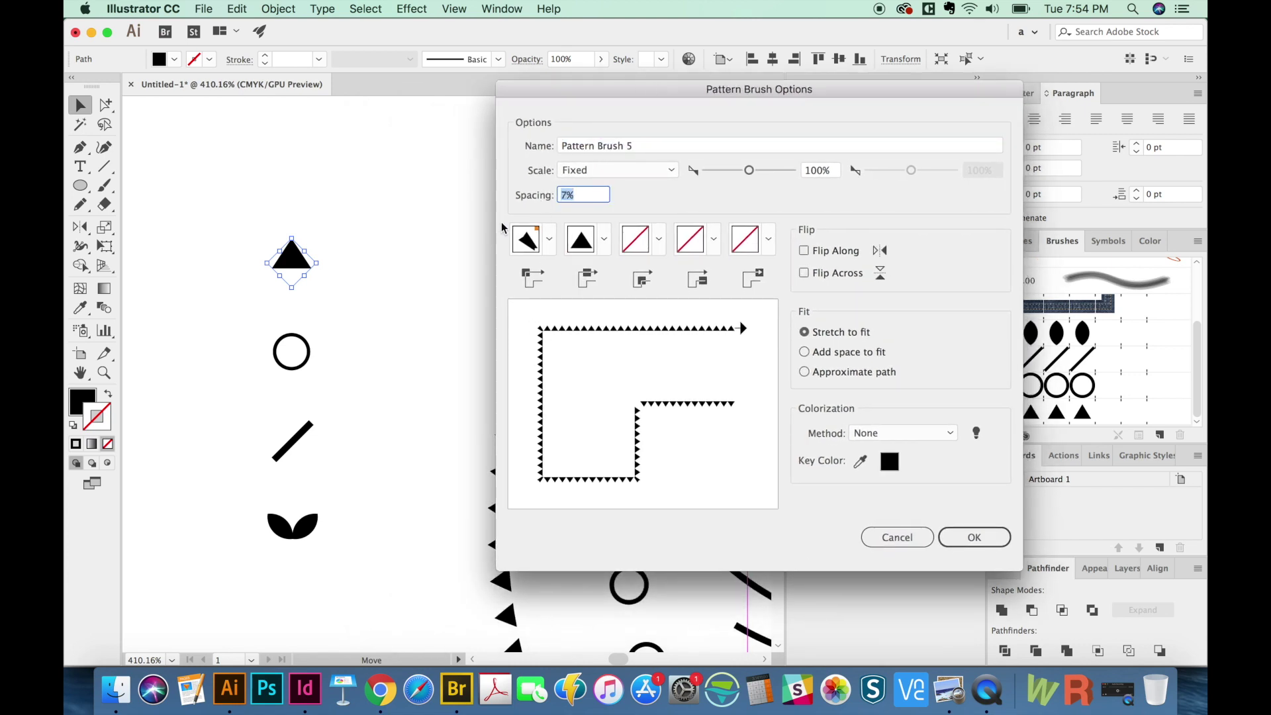
key(Up)
key(Up)
key(Up)
key(Up)
key(Up)
key(Up)
key(Up)
key(Up)
key(Up)
key(Up)
key(Up)
key(Up)
key(Up)
key(Up)
key(Up)
key(Up)
key(Up)
key(Up)
key(Up)
key(Up)
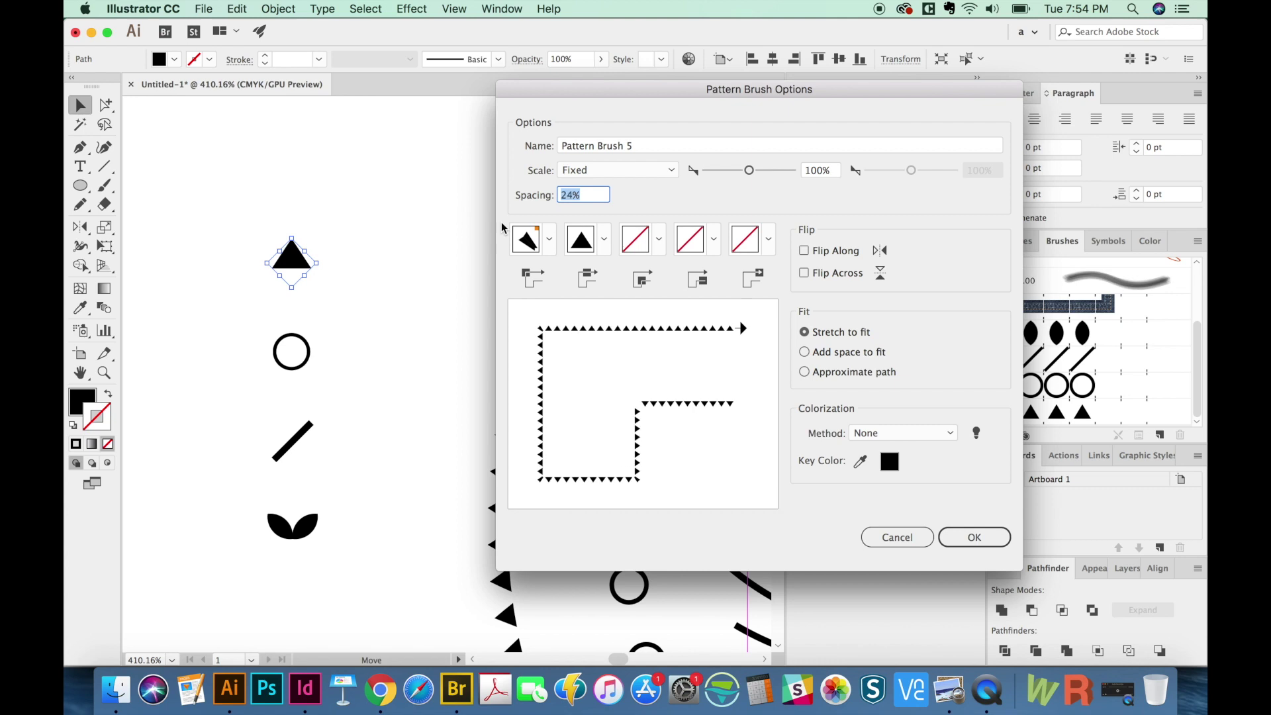
key(Up)
key(Up)
key(Up)
key(Up)
key(Up)
key(Up)
key(Up)
key(Up)
key(Up)
key(Up)
key(Up)
key(Up)
key(Up)
key(Up)
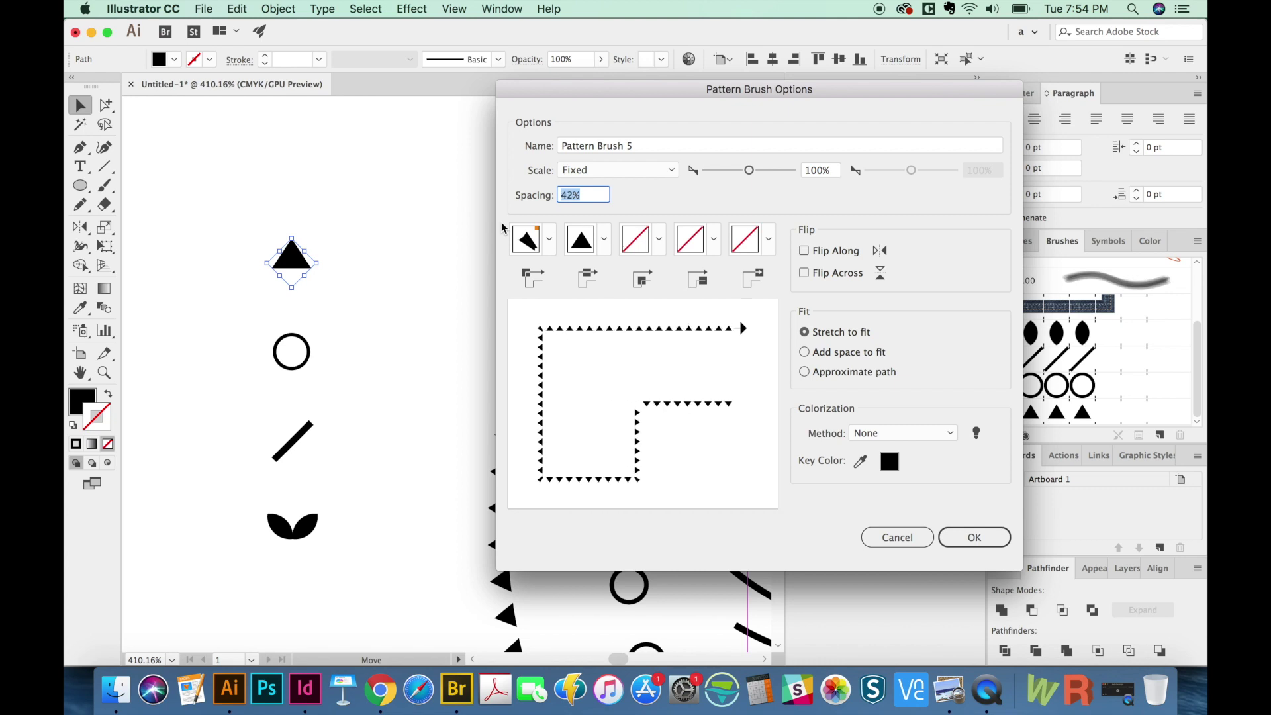
key(Up)
key(Up)
key(Up)
key(Up)
key(Up)
key(Up)
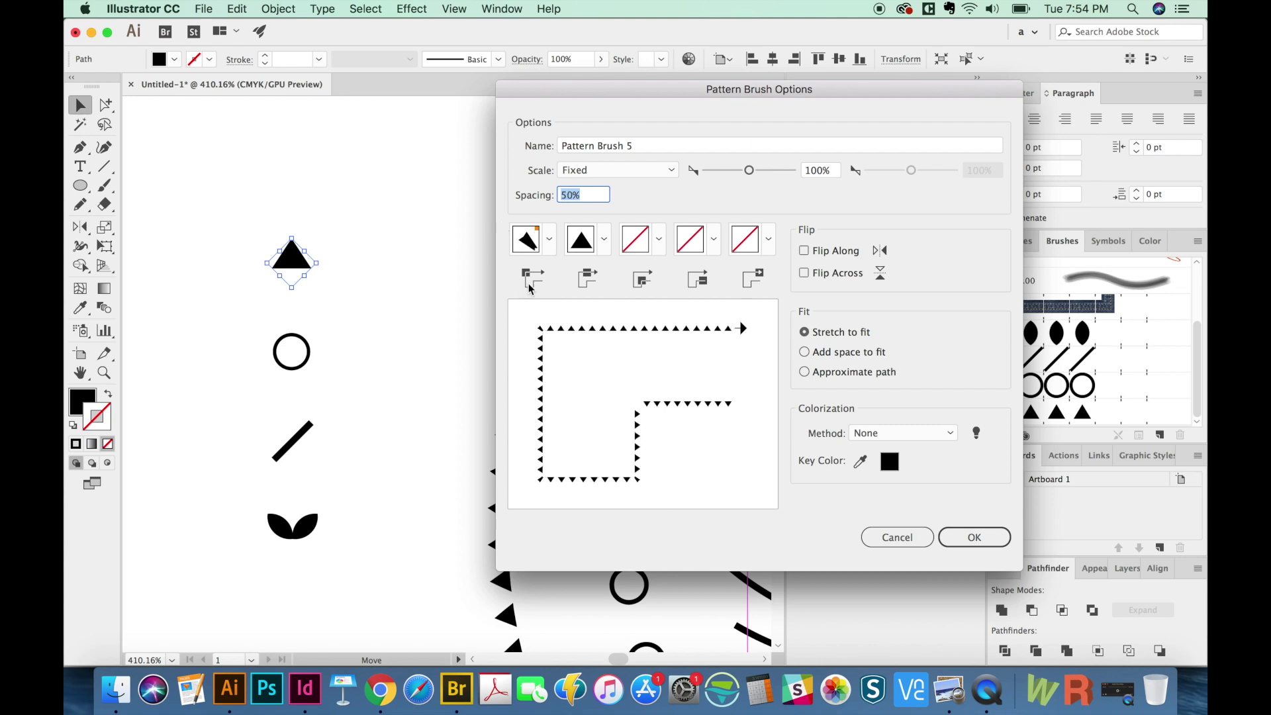
Try the flip options, leave only Flip Along on, and create the triangle brush with Add space to fit.
click(575, 259)
click(805, 252)
click(803, 276)
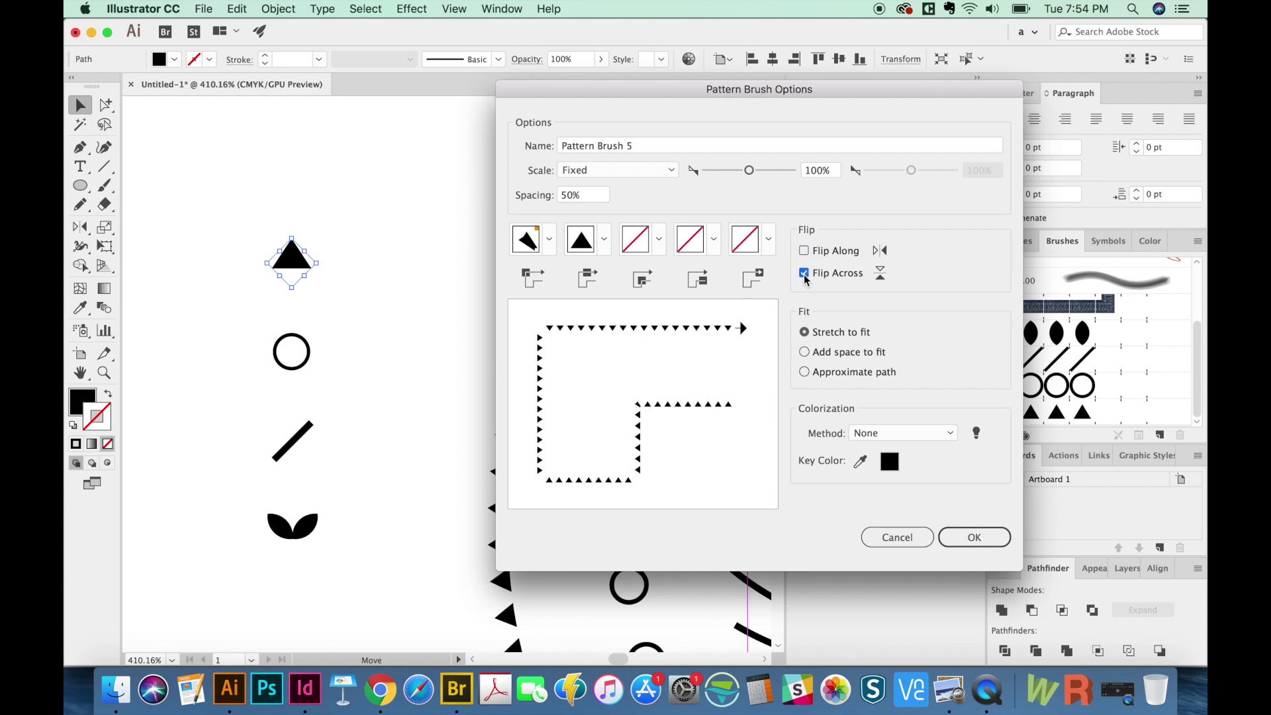
click(804, 271)
click(805, 250)
click(804, 273)
click(805, 273)
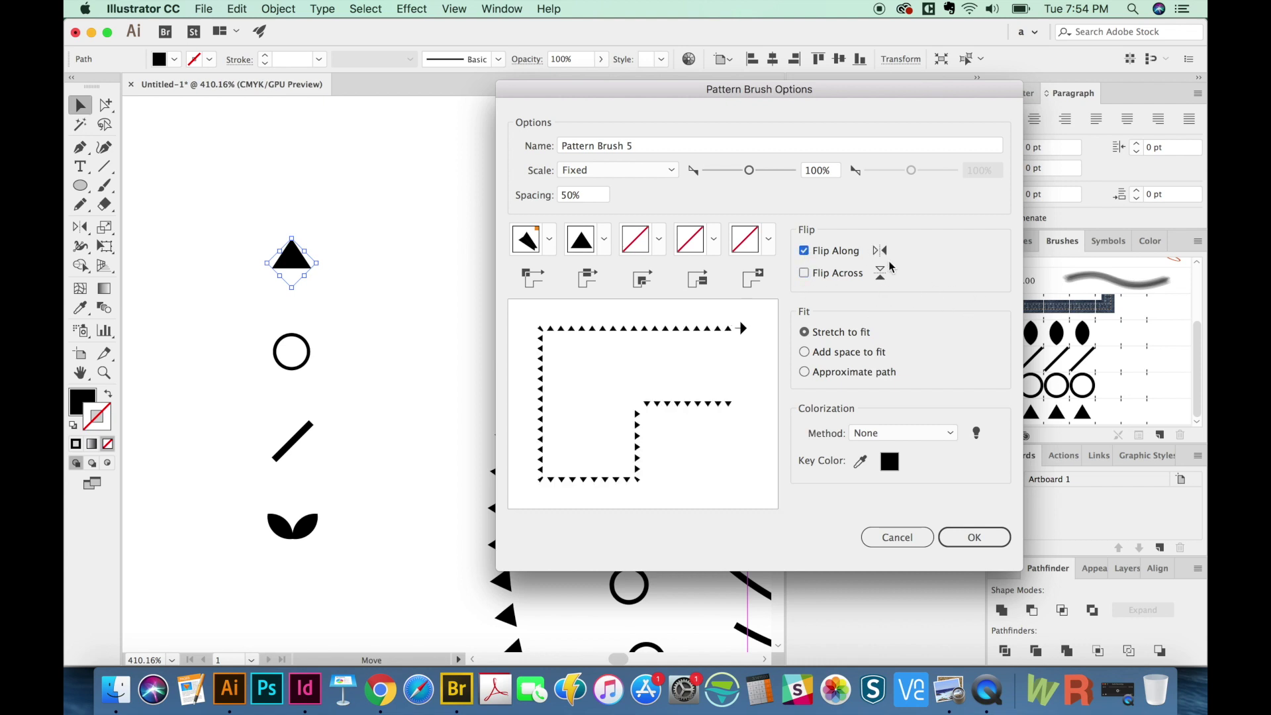
click(805, 353)
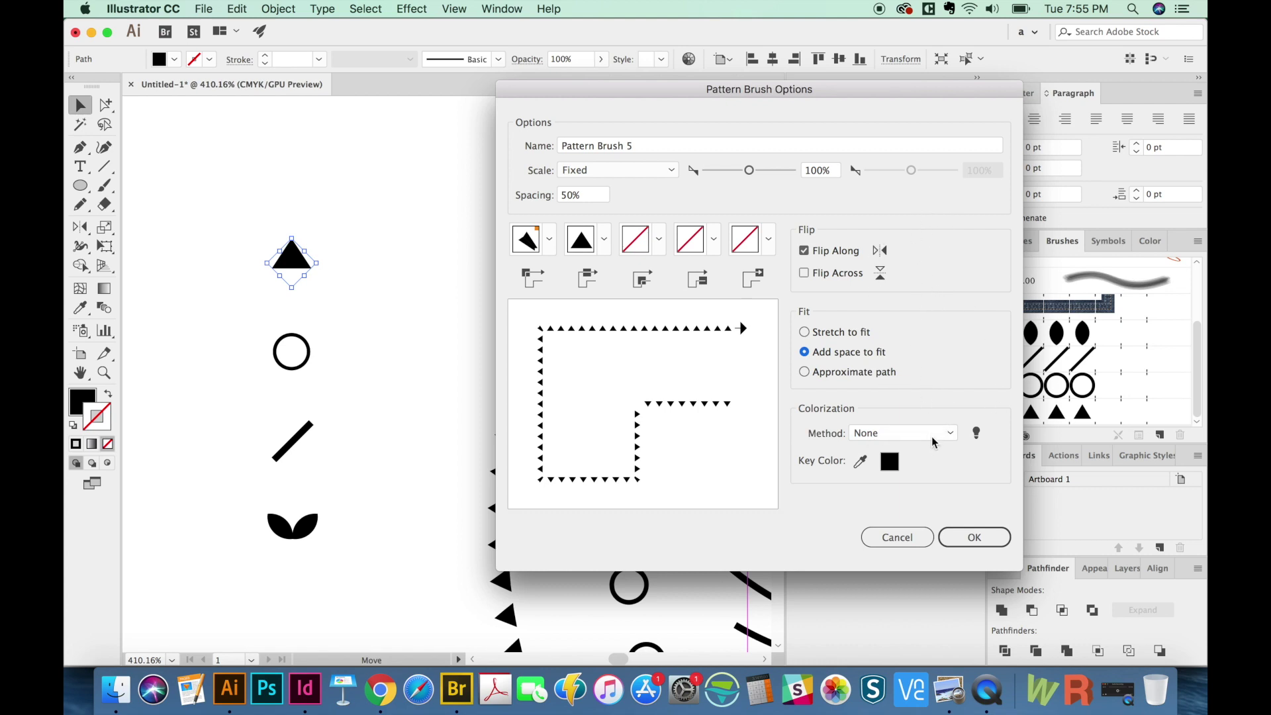
click(983, 539)
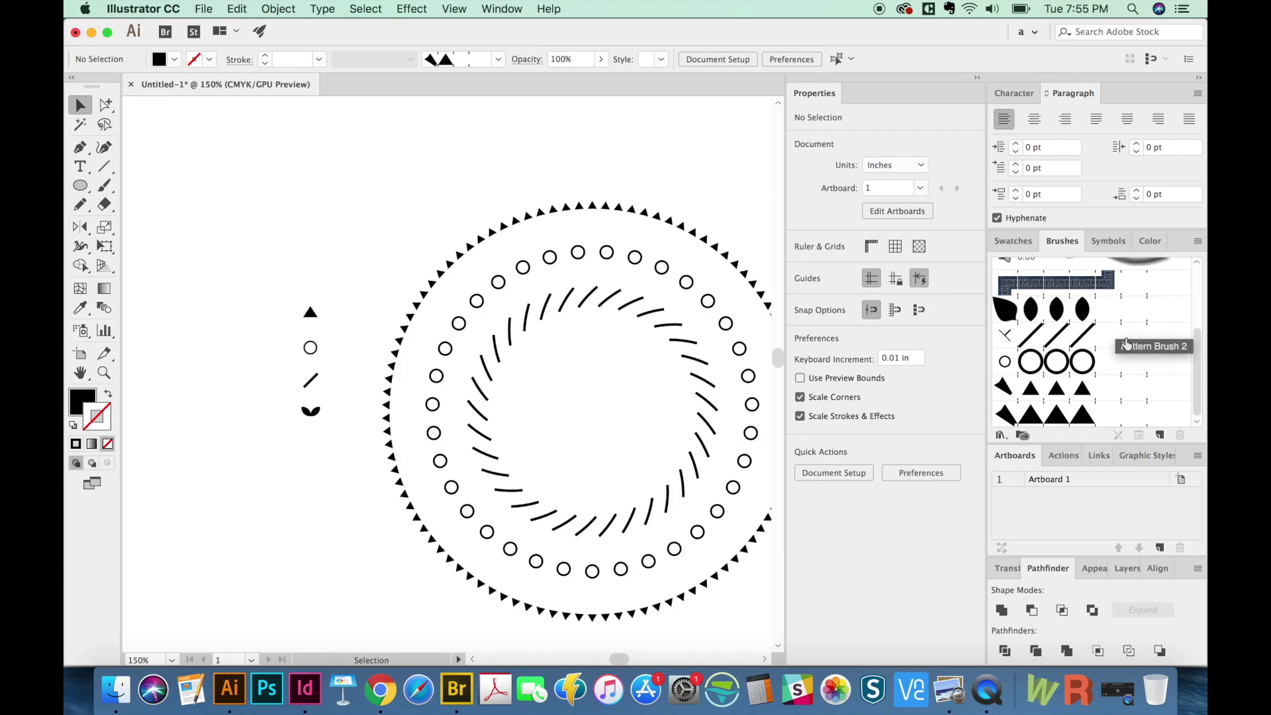
Delete the four older leaf, line, circle and triangle pattern brushes, expanding the strokes that use them.
click(1132, 389)
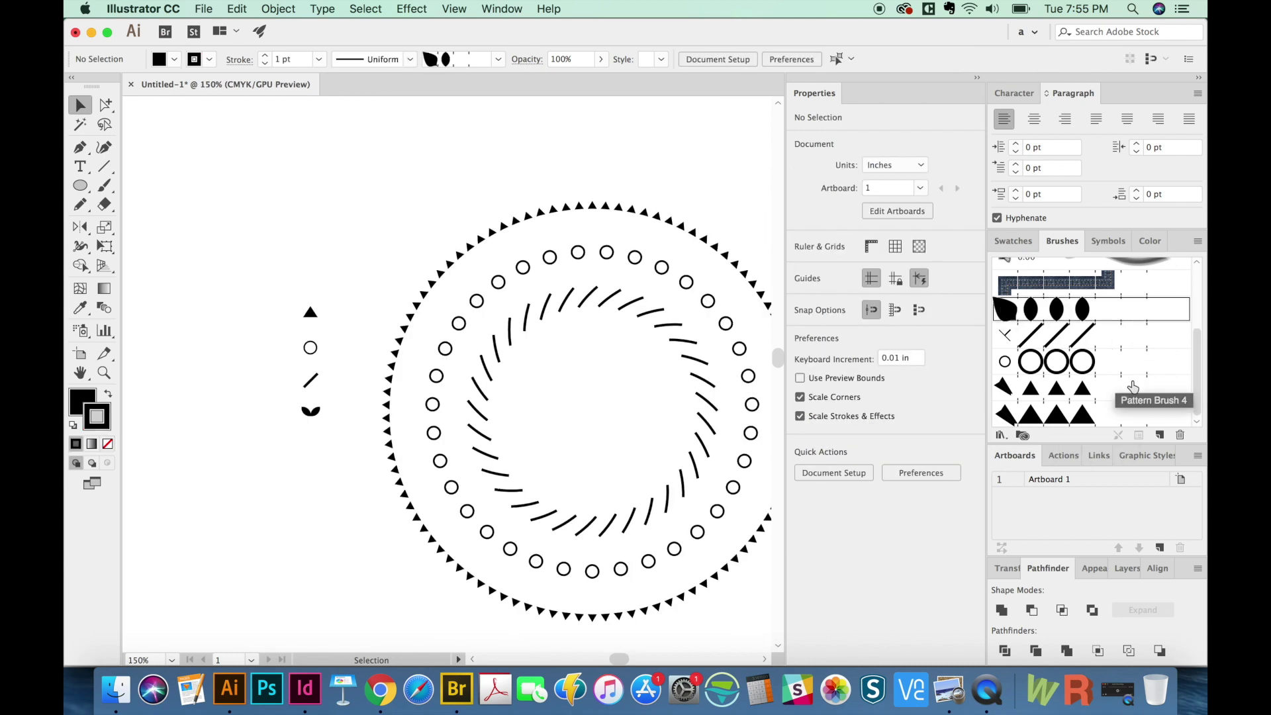
shift+click(1103, 319)
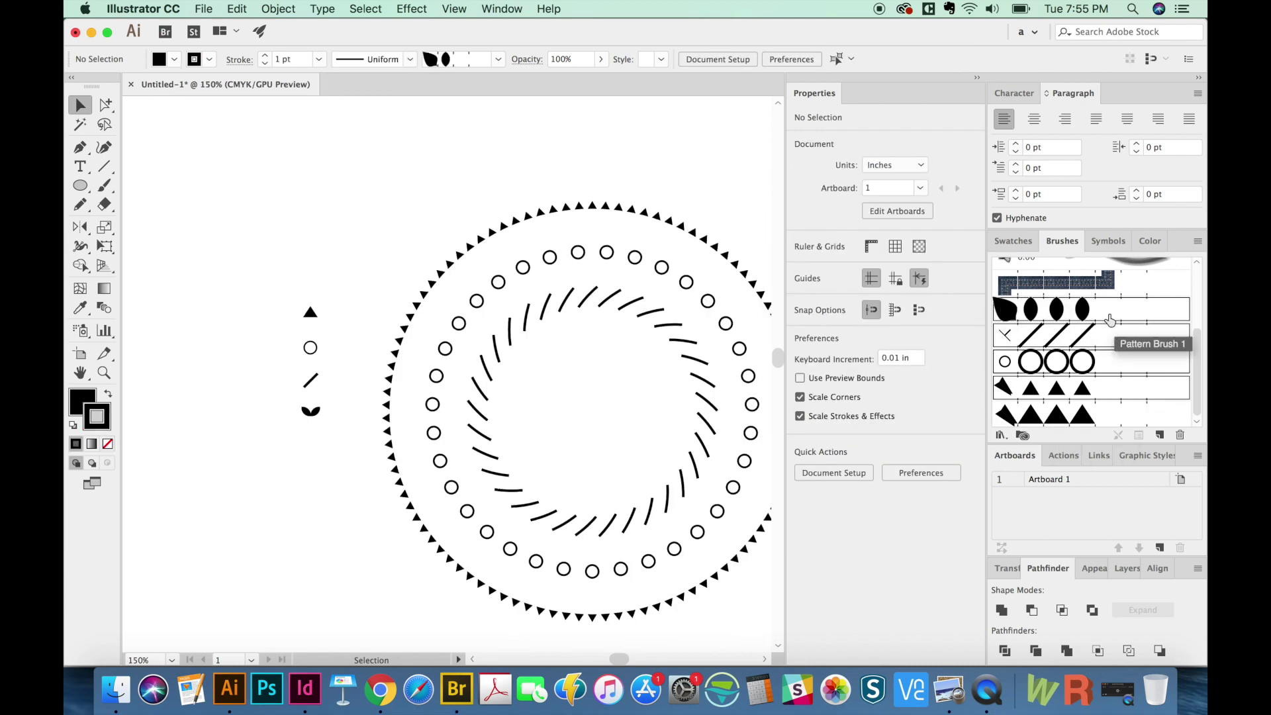
mouse_move(1105, 315)
mouse_down()
mouse_move(1134, 314)
mouse_move(1179, 436)
mouse_up()
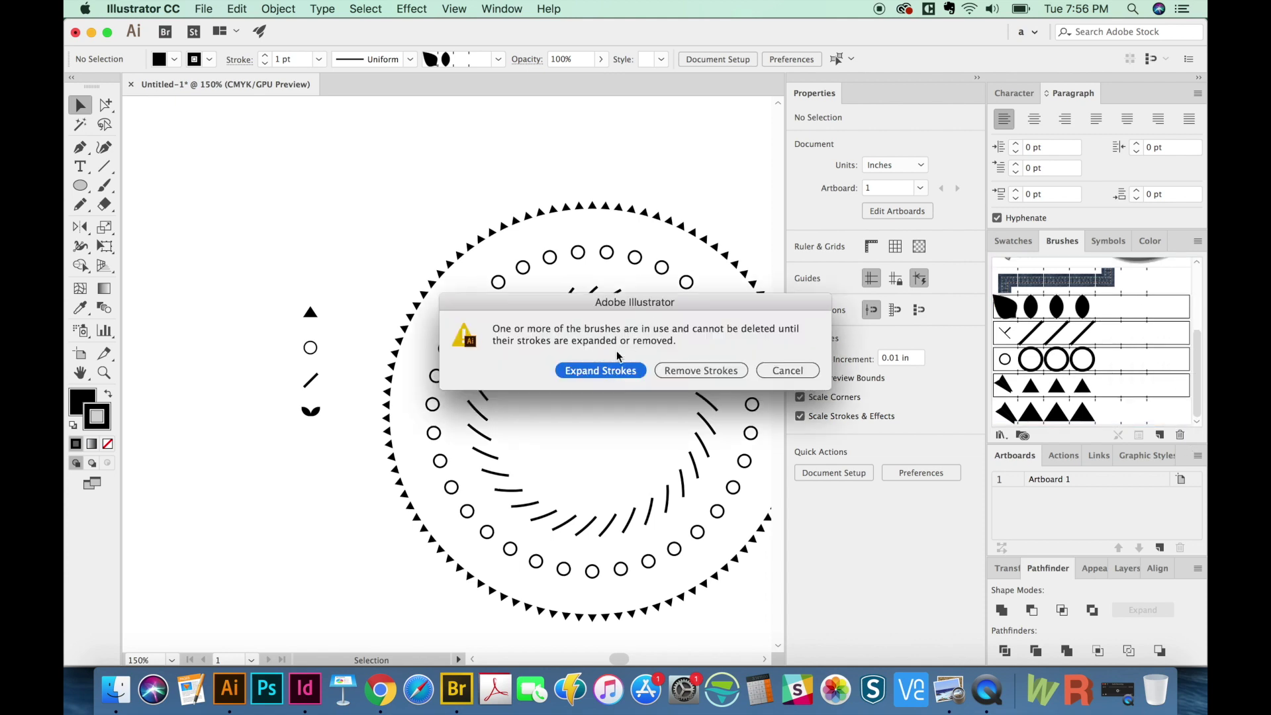
click(601, 370)
scroll(276, 505, right, 5)
scroll(256, 474, down, 3)
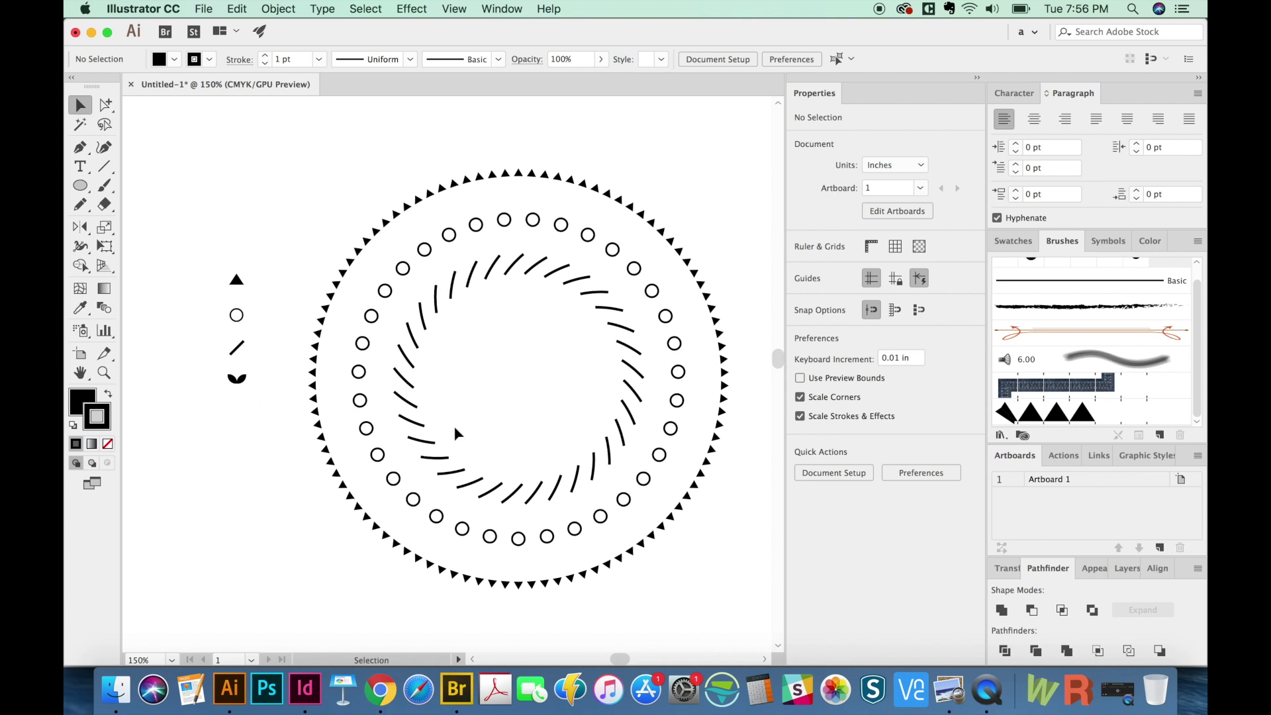
Draw a circle about 3.1 in across in the empty area below the existing circular pattern and remove its fill.
key(super+minus)
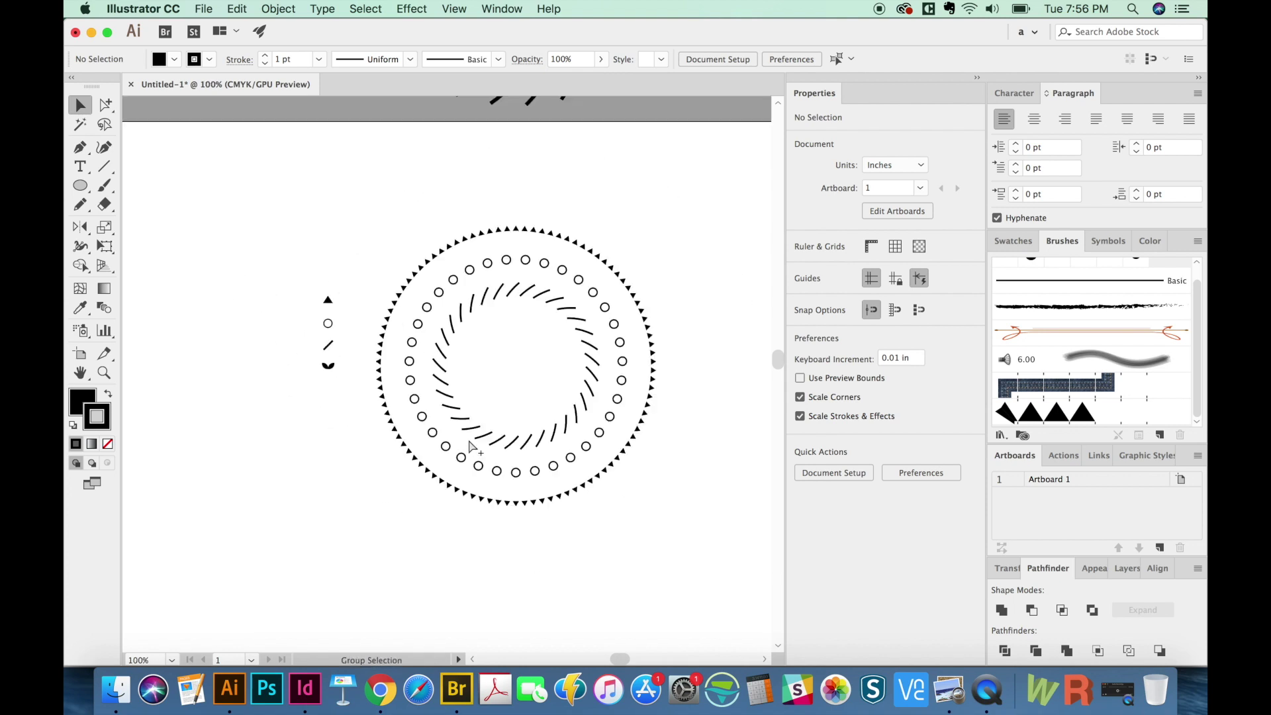
key(super+minus)
drag(470, 442, 534, 325)
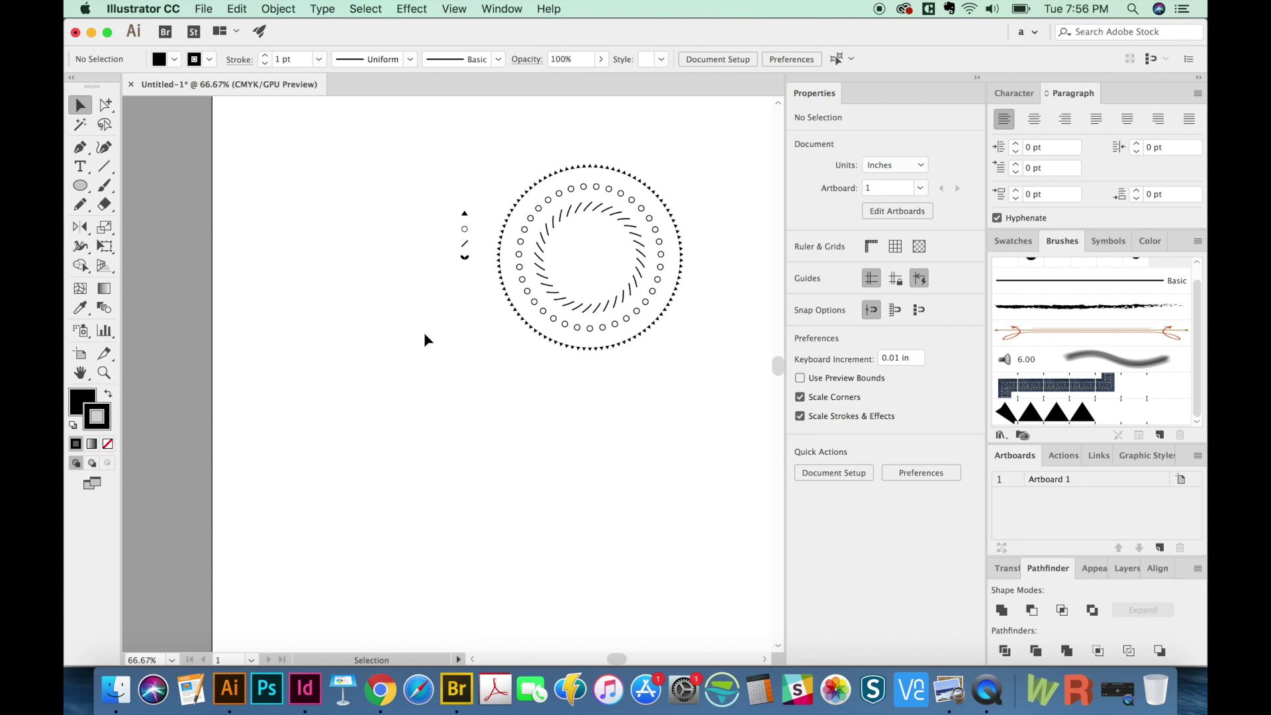
key(l)
drag(381, 363, 491, 482)
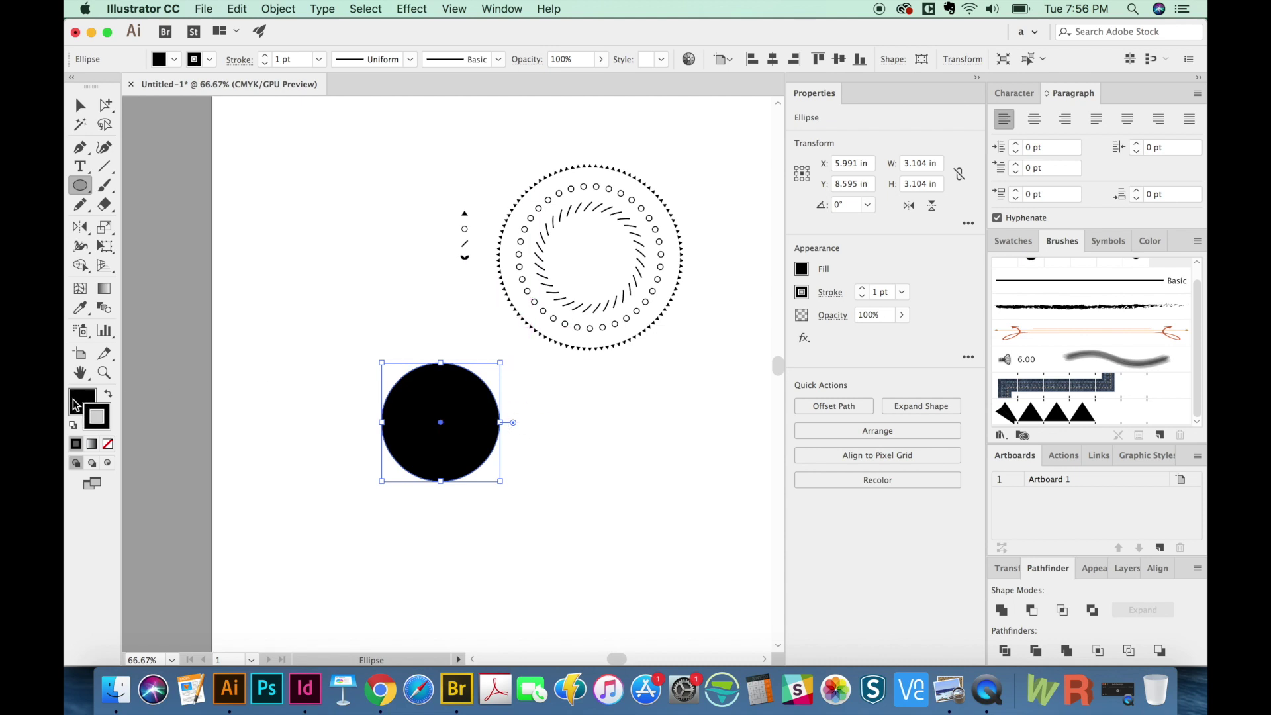
key(x)
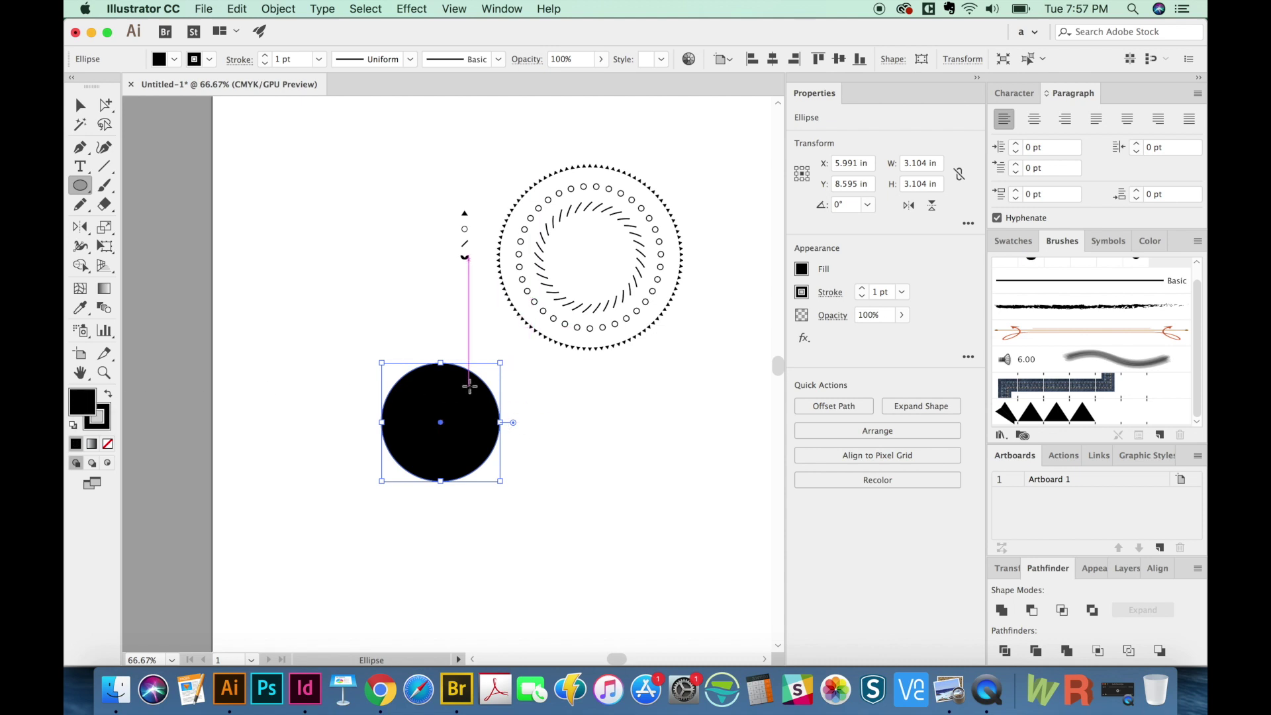
key(slash)
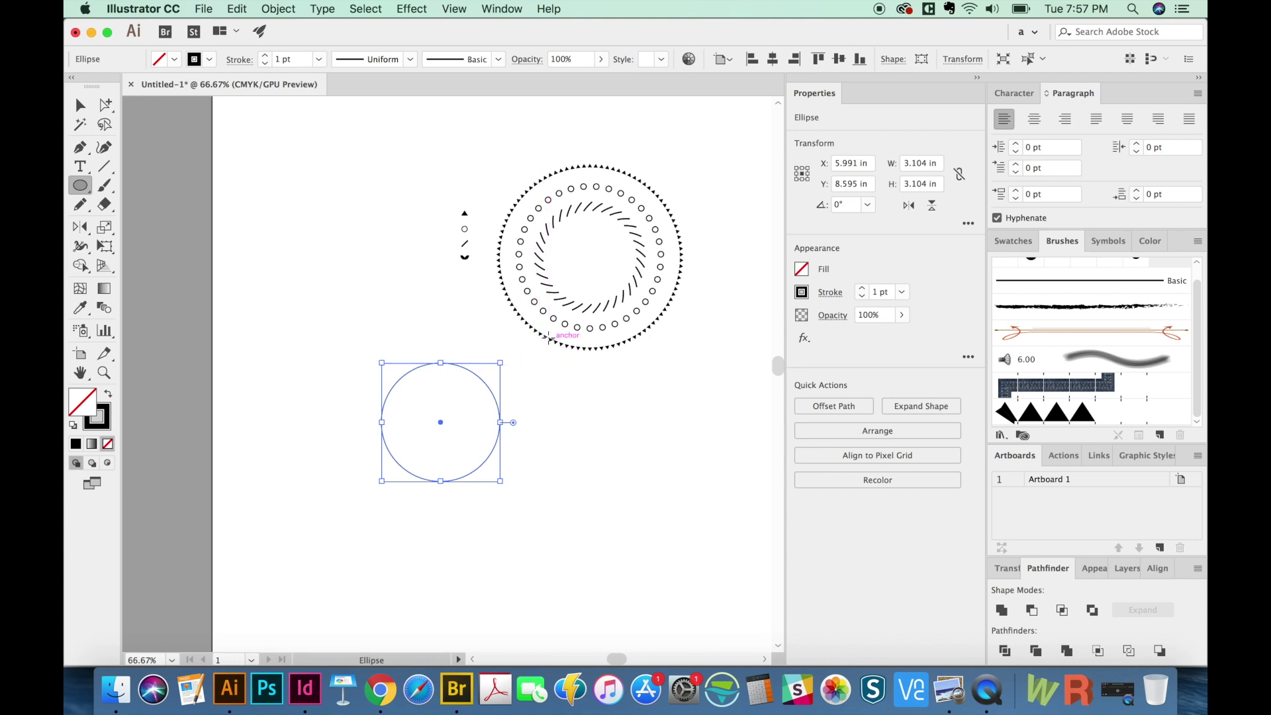
Apply the triangle pattern brush to the new circle's stroke.
key(z)
drag(351, 539, 406, 531)
drag(516, 507, 462, 532)
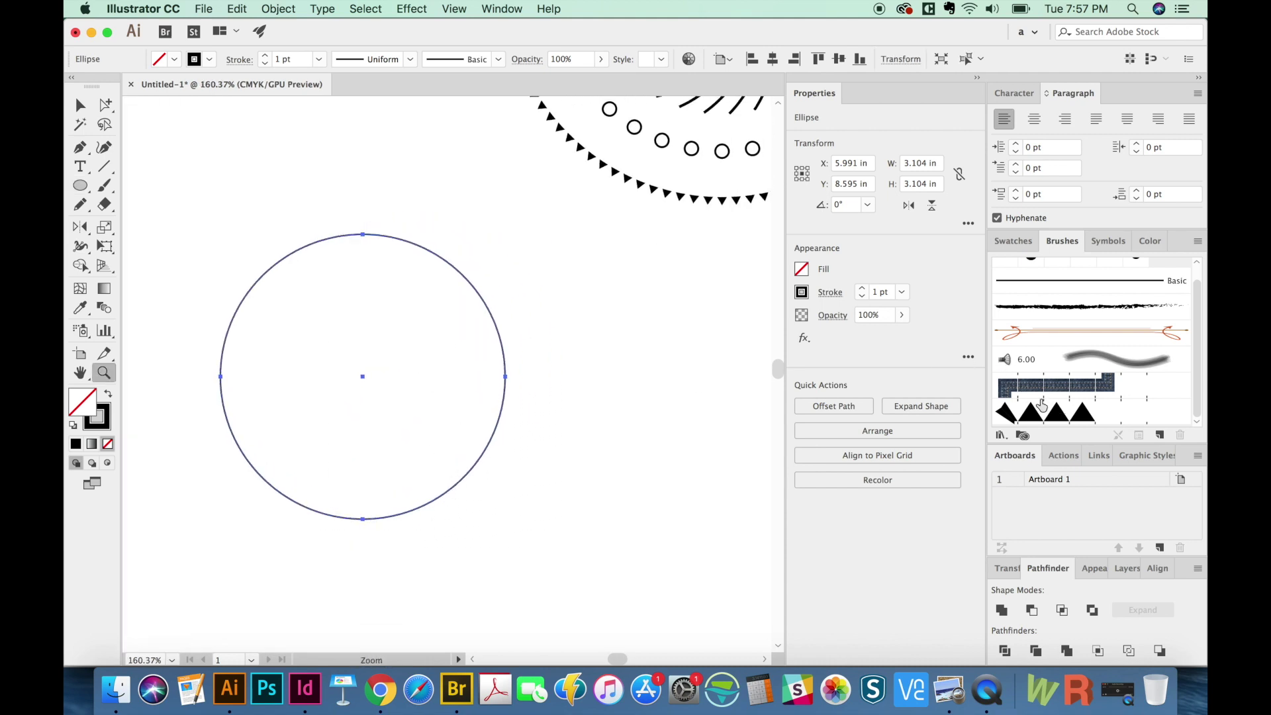
click(1083, 421)
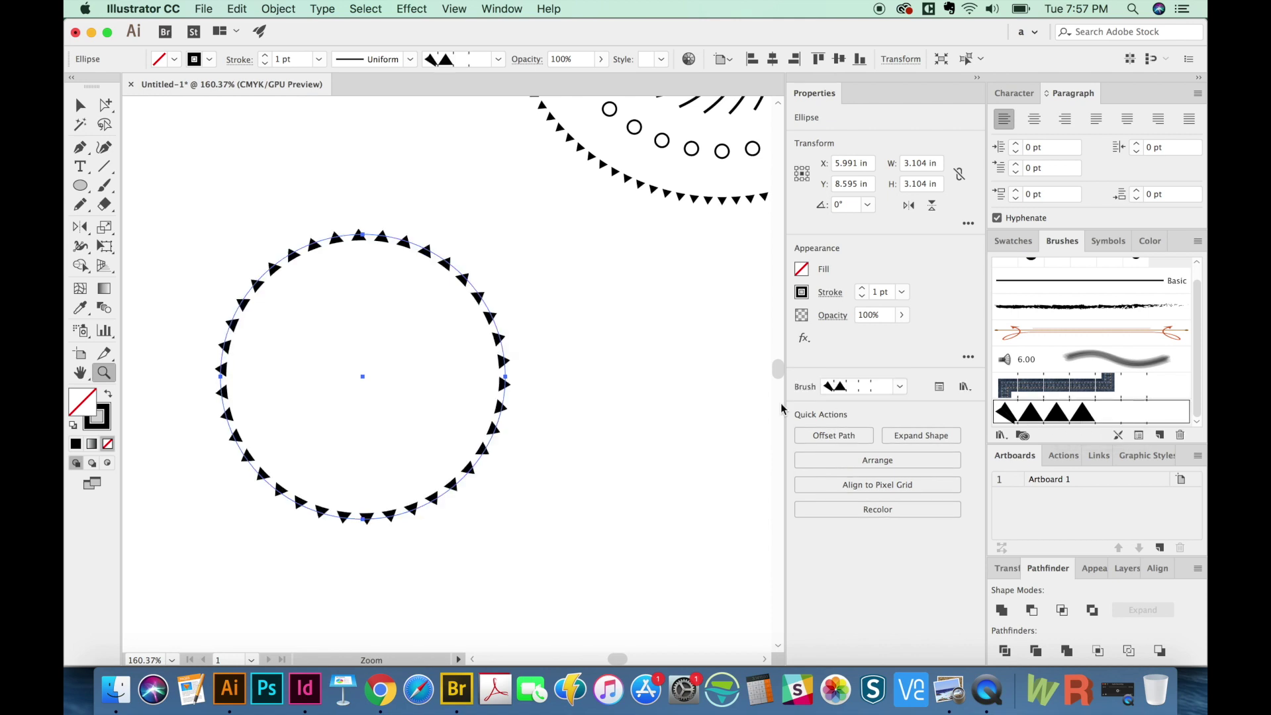
scroll(616, 437, up, 5)
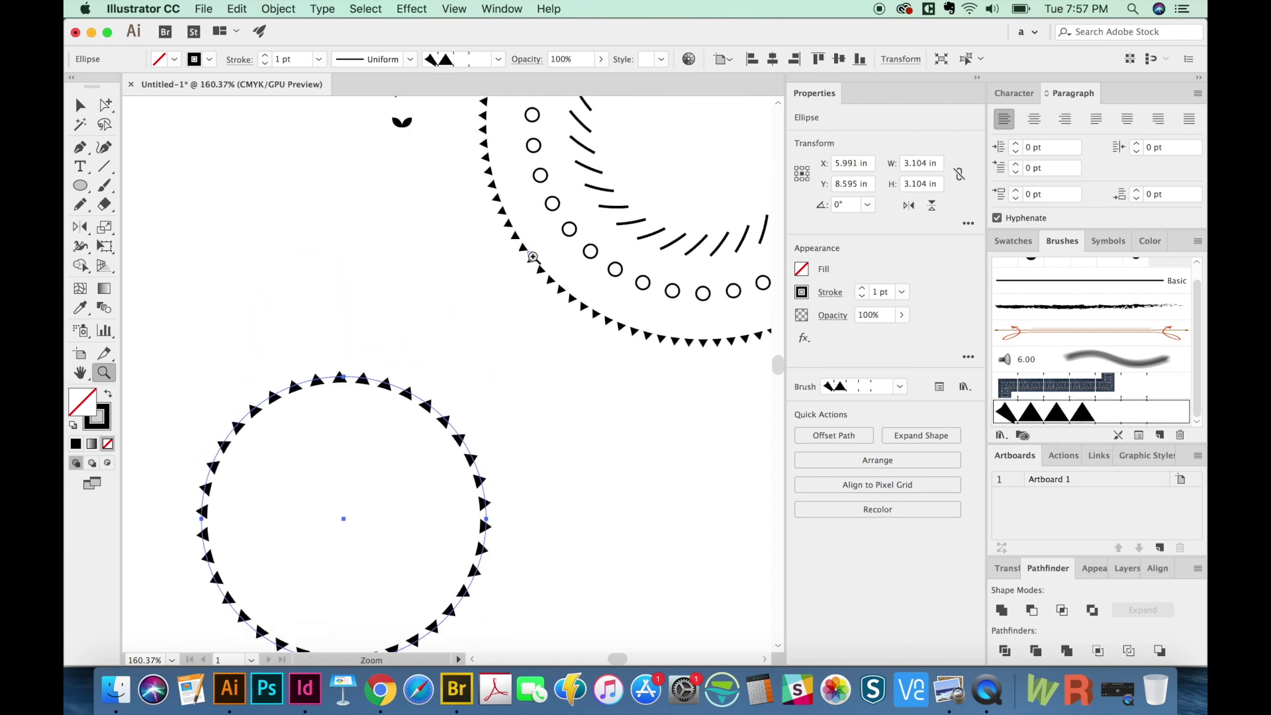
key(space)
drag(595, 529, 617, 474)
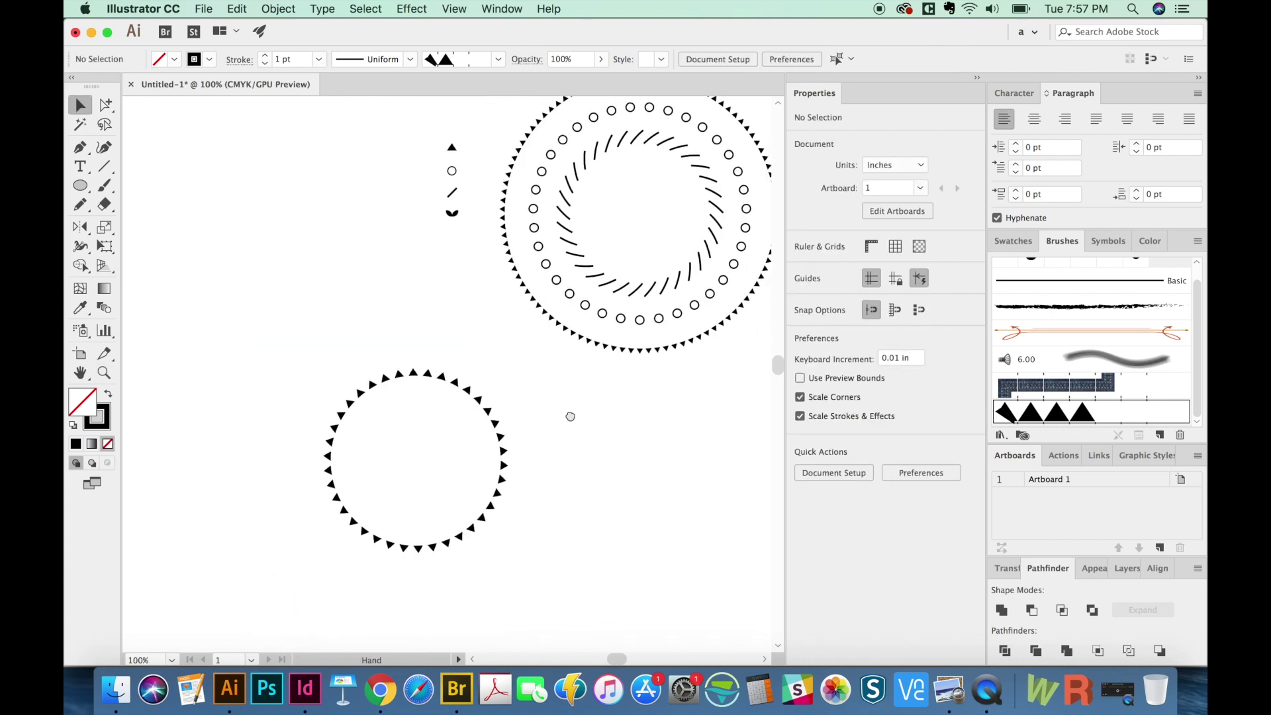
drag(474, 417, 463, 426)
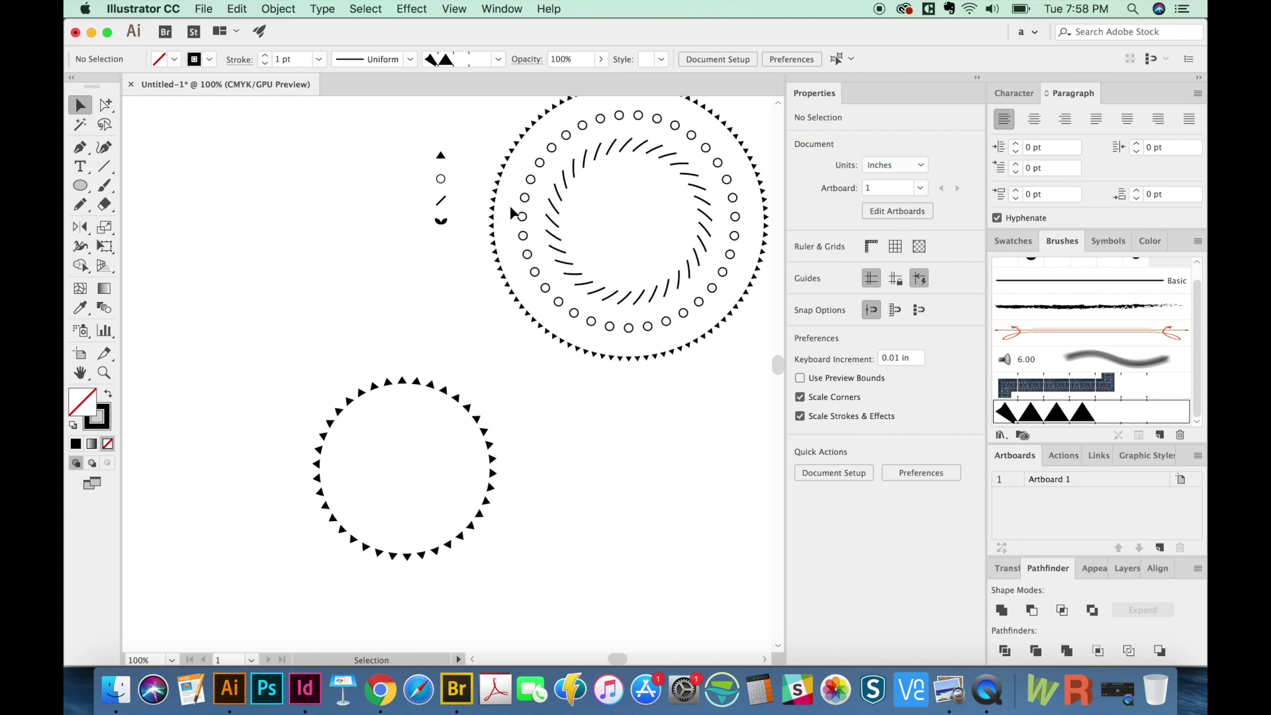
Scale the base triangle down proportionally to about 0.106 by 0.08 in.
key(z)
drag(513, 130, 391, 258)
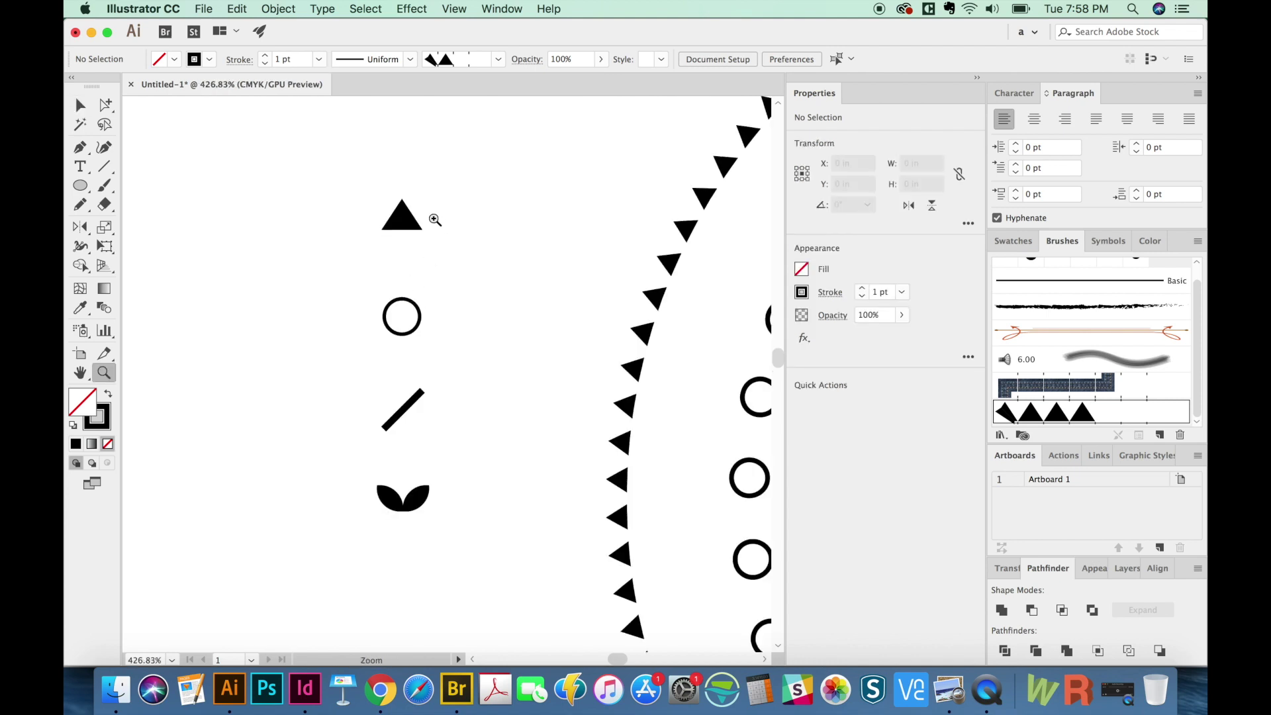
key(v)
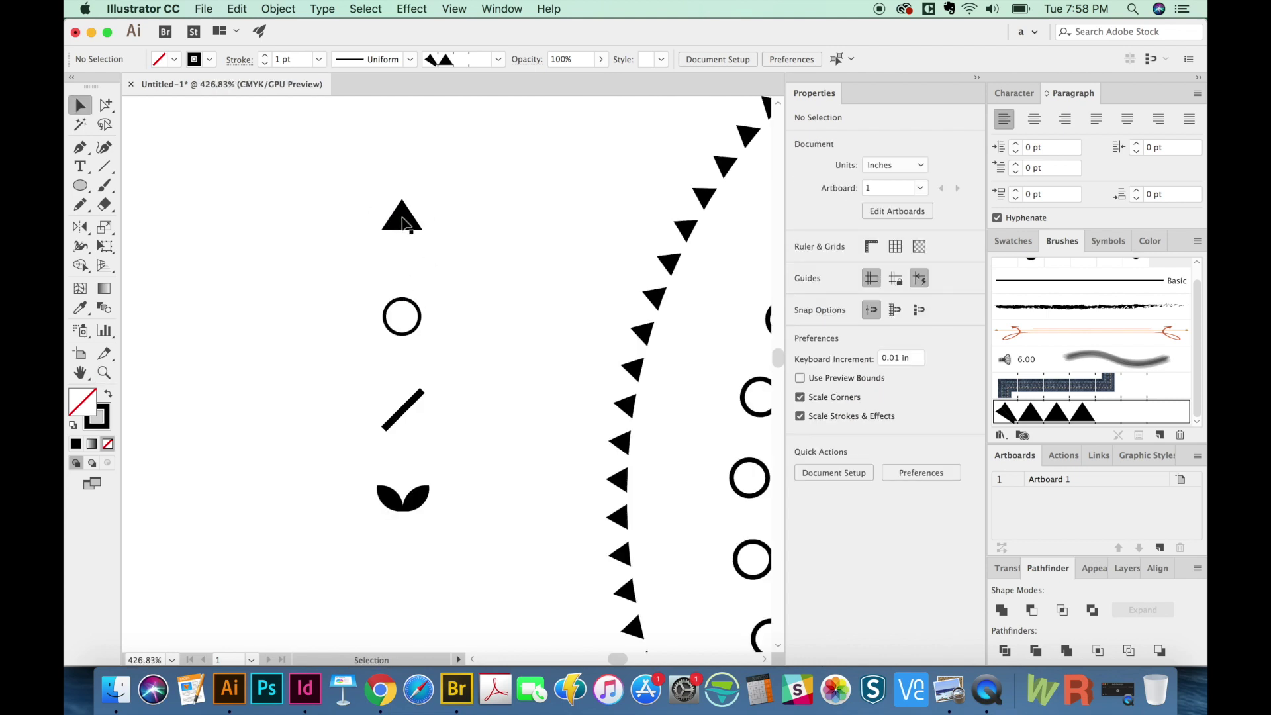
click(405, 225)
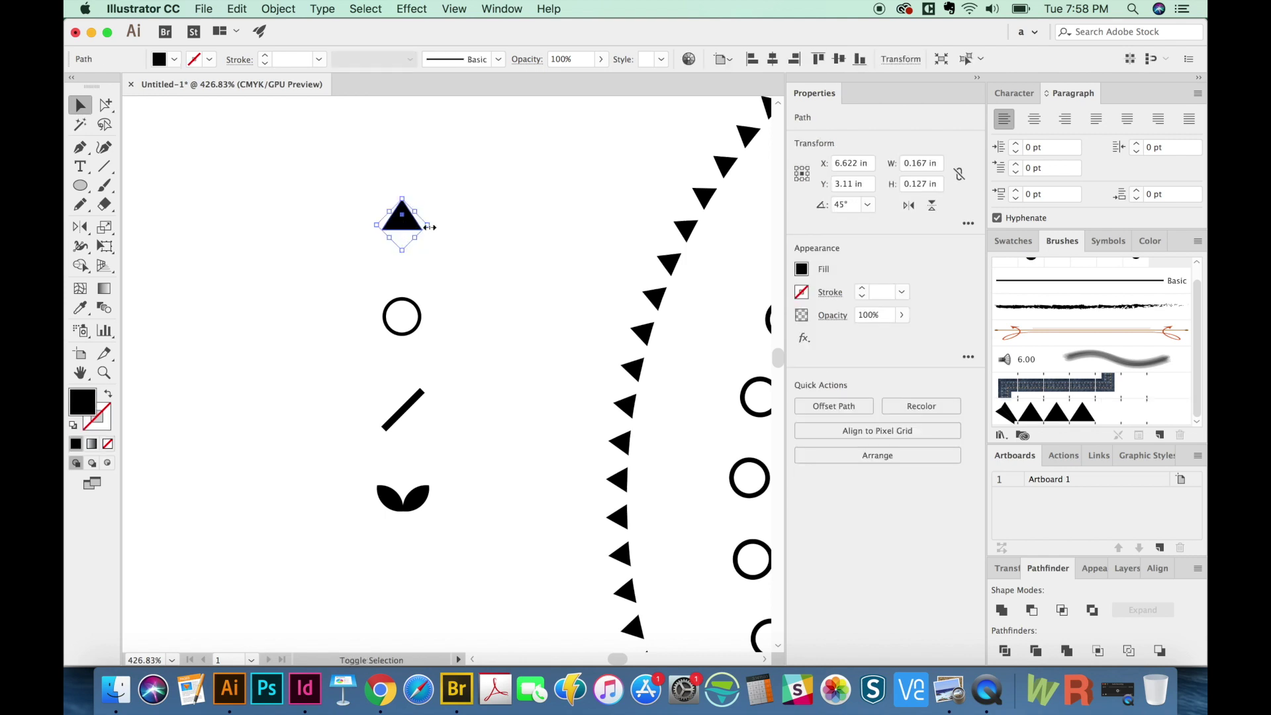
drag(429, 227, 412, 231)
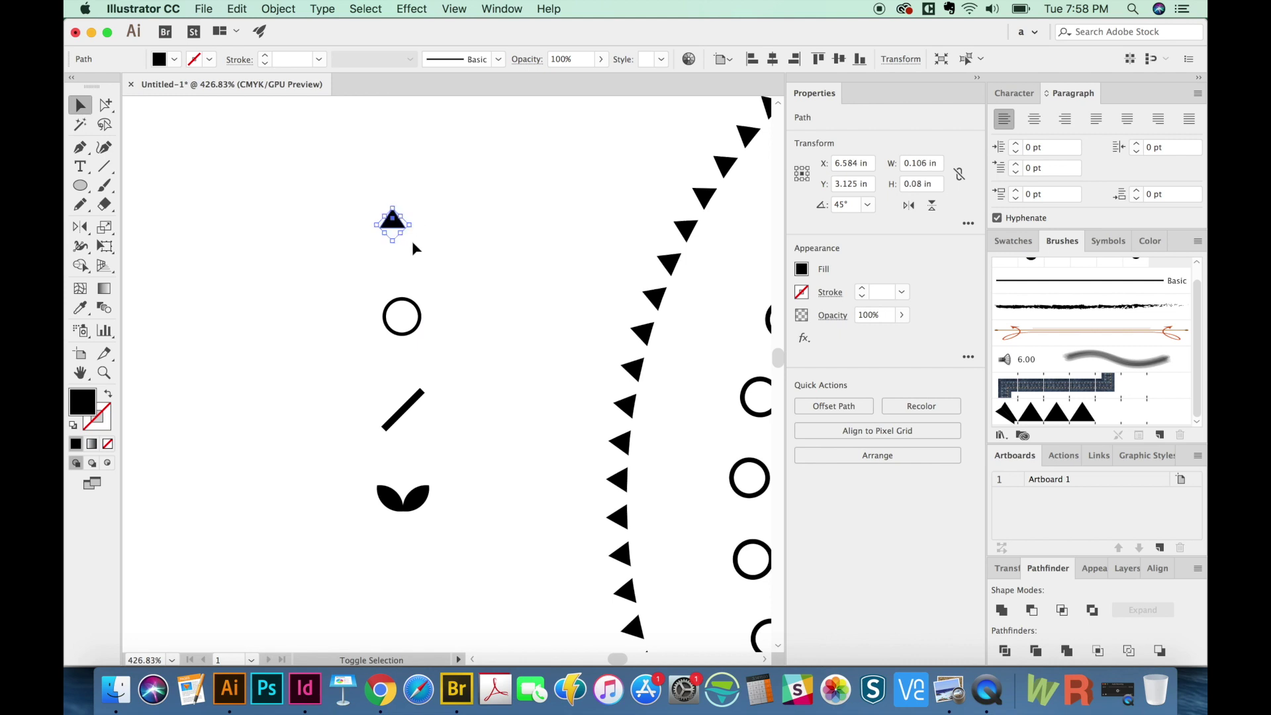
click(360, 285)
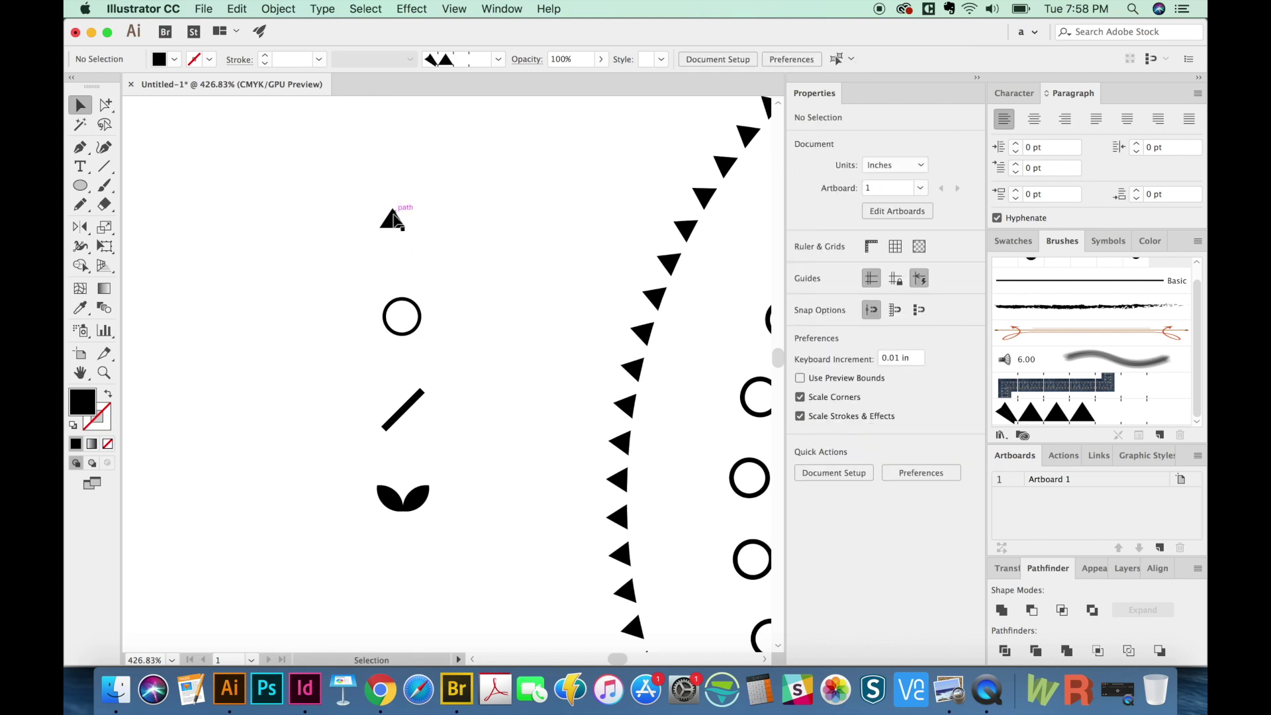
Replace the triangle pattern brush's side tile with the smaller triangle, keep the brush options, and apply the change to existing strokes.
mouse_move(395, 224)
mouse_down()
mouse_move(834, 165)
mouse_move(1038, 376)
mouse_move(1038, 415)
mouse_up()
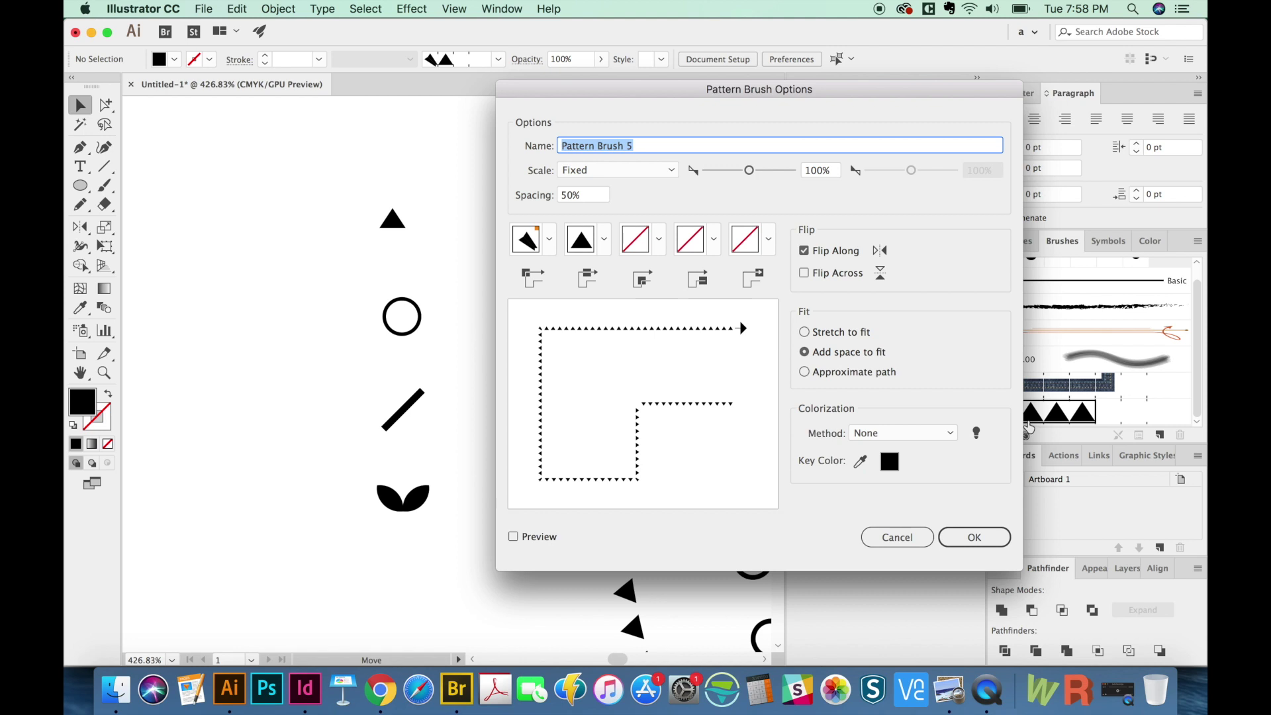
click(977, 536)
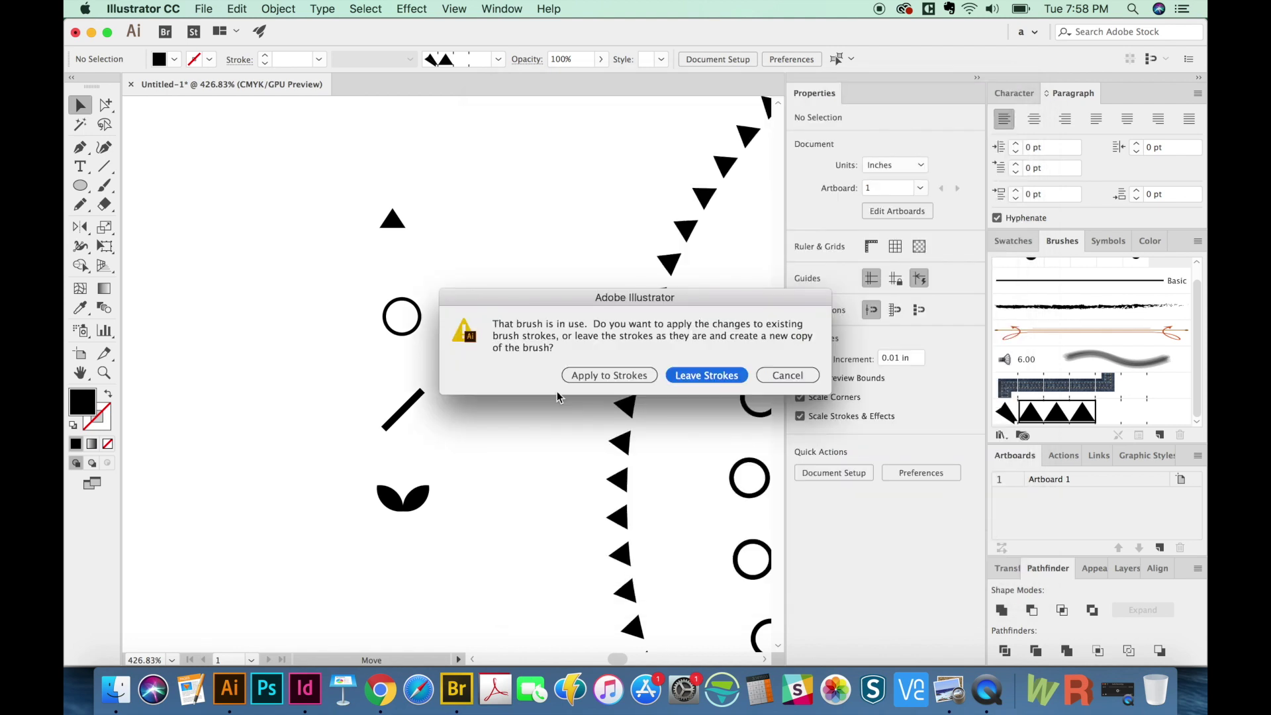
click(610, 373)
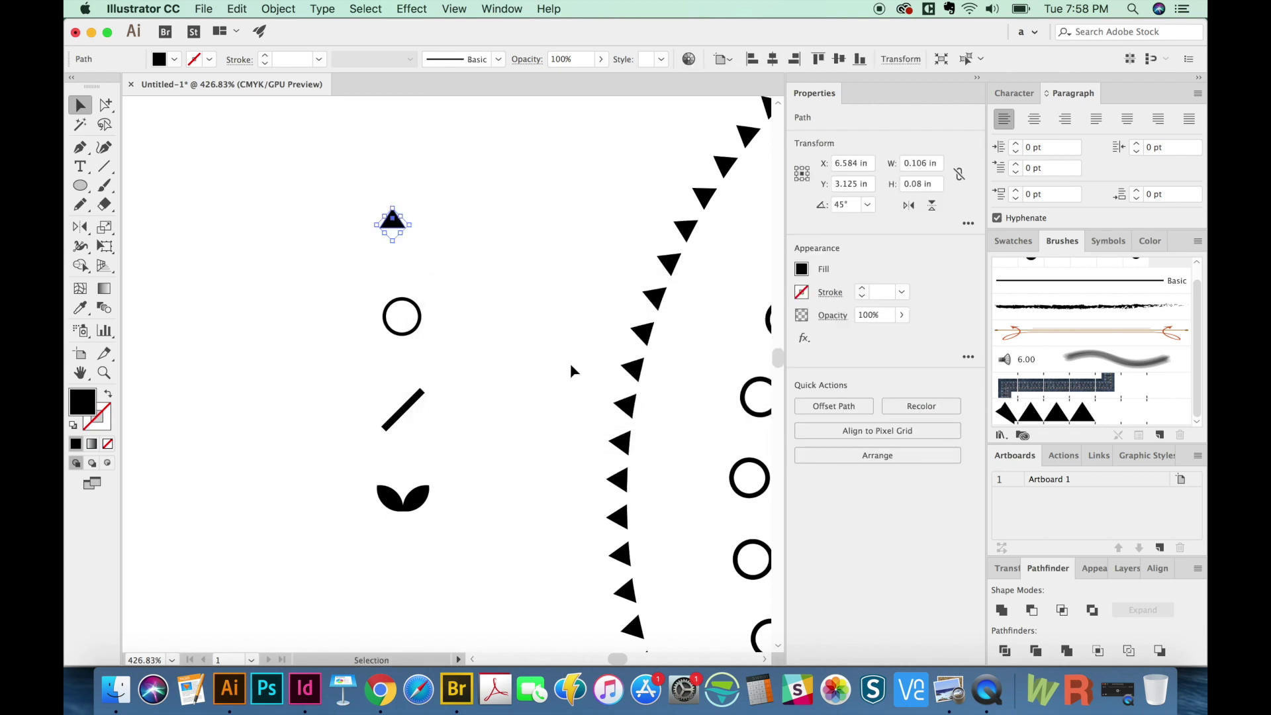
key(super+minus)
key(super+minus)
key(super+minus)
key(super+minus)
key(super+minus)
key(super+minus)
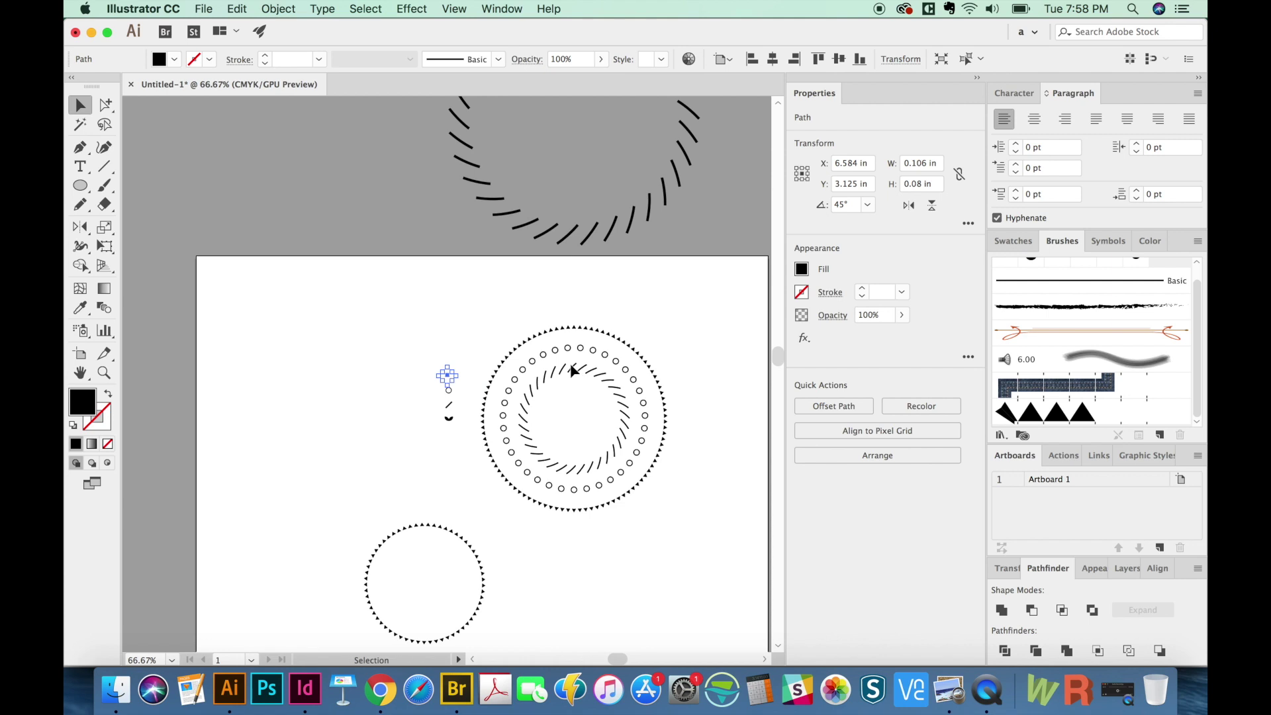
key(z)
drag(583, 532, 652, 532)
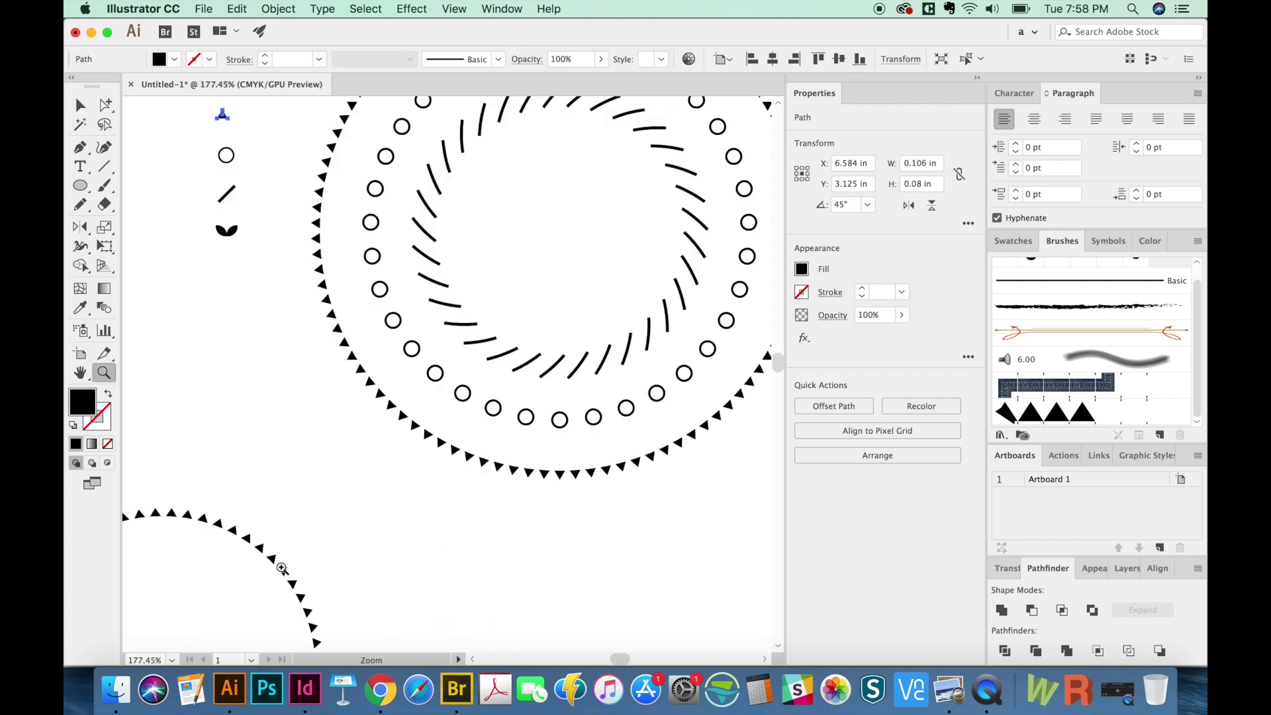
drag(250, 440, 546, 451)
Move the four base shapes together to the empty space beside the new triangle circle.
key(v)
click(541, 129)
drag(573, 497, 471, 598)
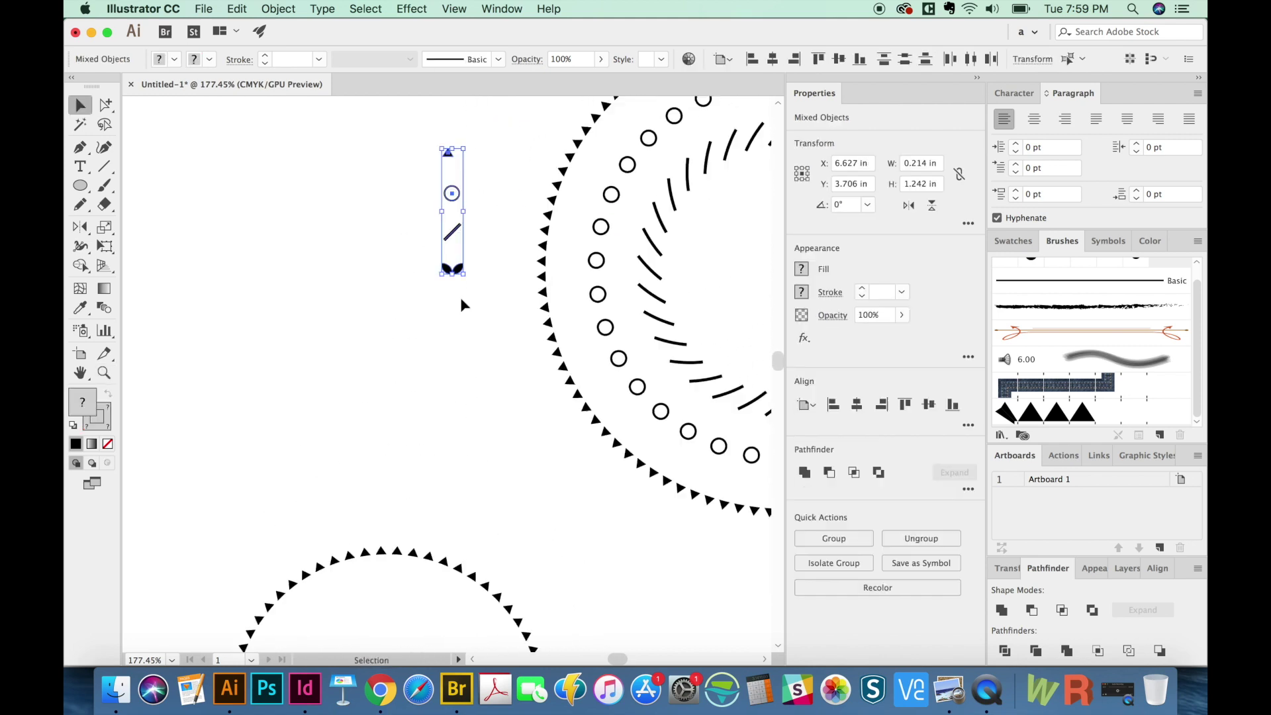
click(460, 298)
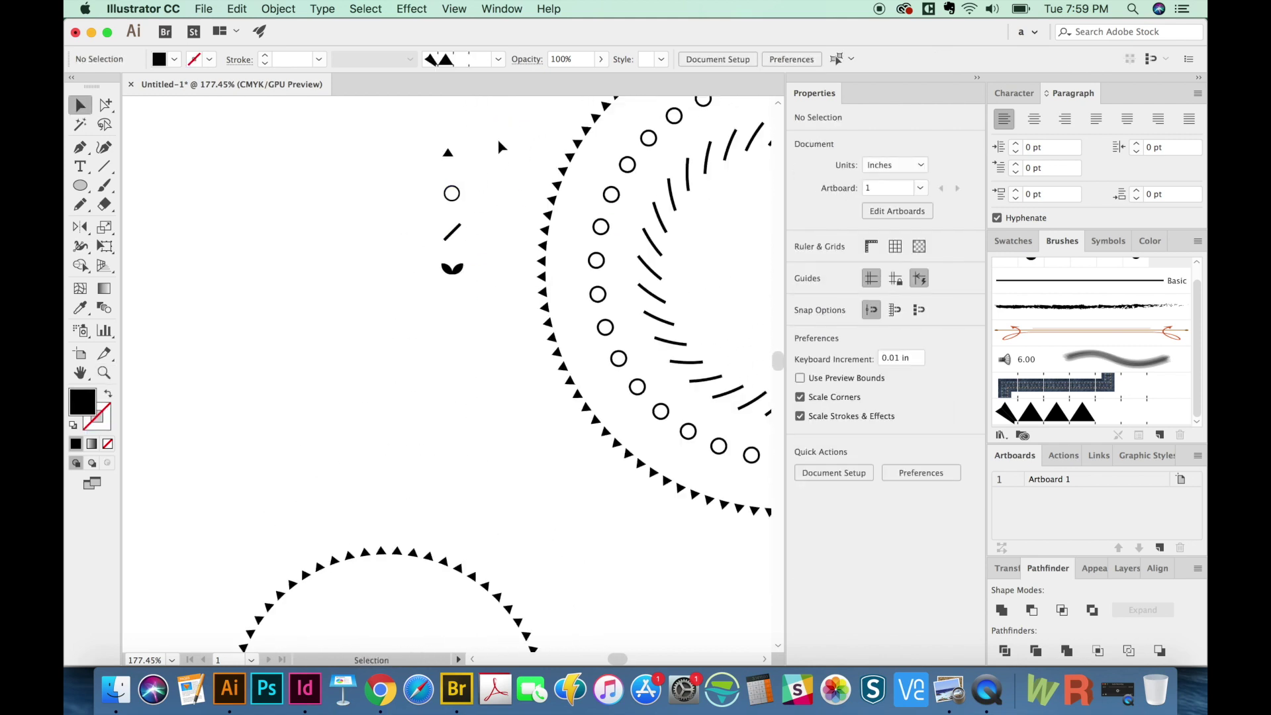
drag(497, 134, 414, 345)
drag(450, 270, 590, 618)
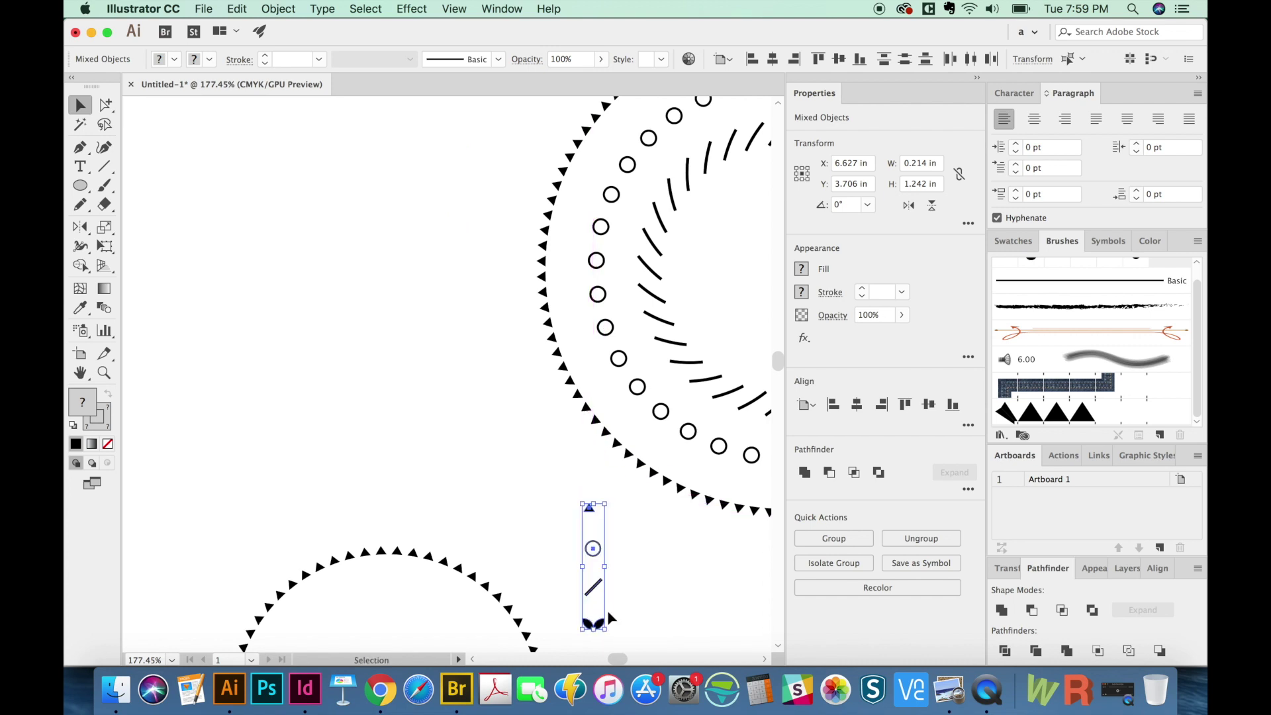
drag(669, 612, 664, 600)
mouse_move(668, 310)
mouse_down()
mouse_move(683, 317)
mouse_move(619, 339)
mouse_up()
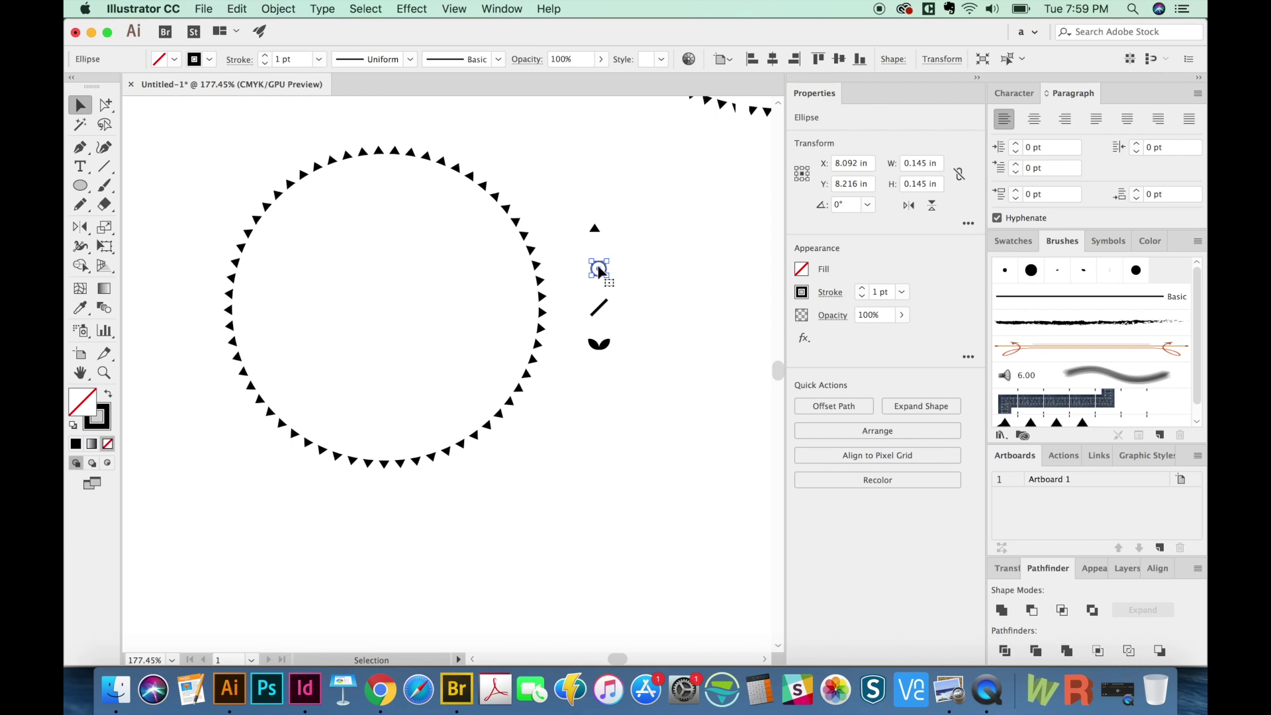
Start a new Pattern Brush from the small outlined base circle.
mouse_move(600, 271)
mouse_down()
mouse_move(861, 261)
mouse_move(1119, 318)
mouse_move(1174, 275)
mouse_move(1146, 302)
mouse_move(858, 302)
mouse_move(928, 294)
mouse_up()
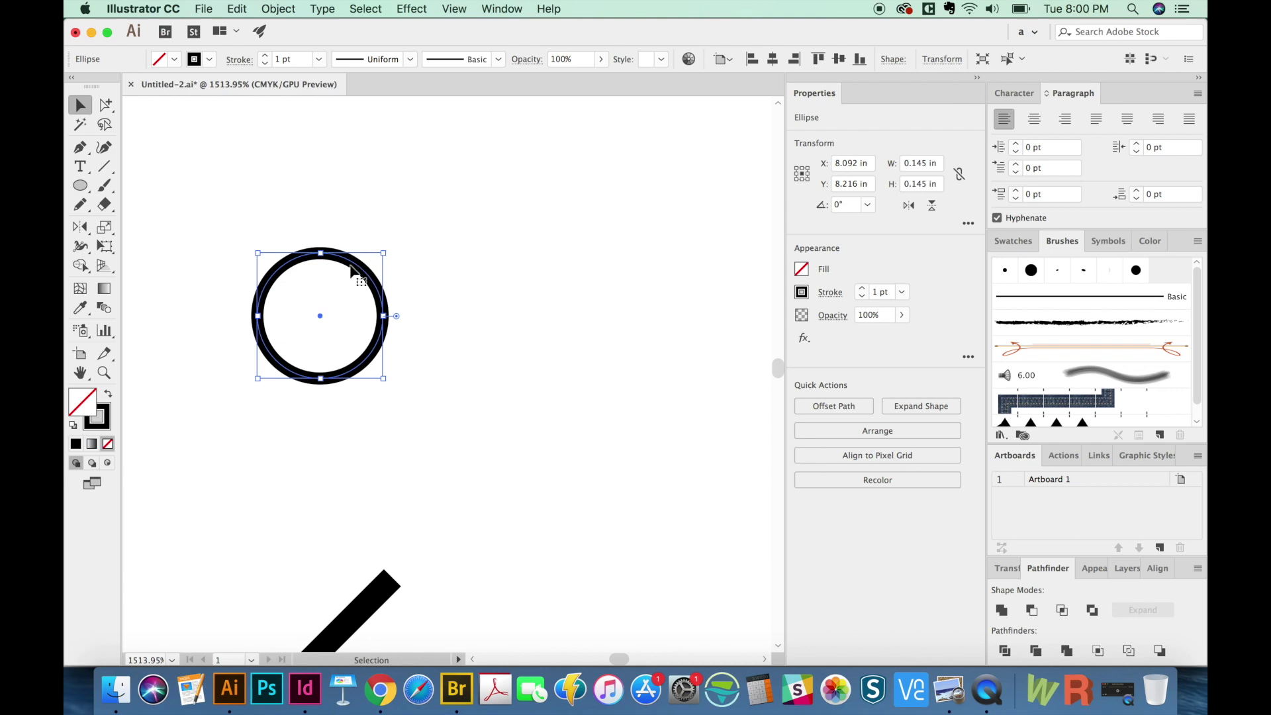
mouse_move(351, 265)
mouse_down()
mouse_move(1027, 374)
mouse_move(1159, 288)
mouse_up()
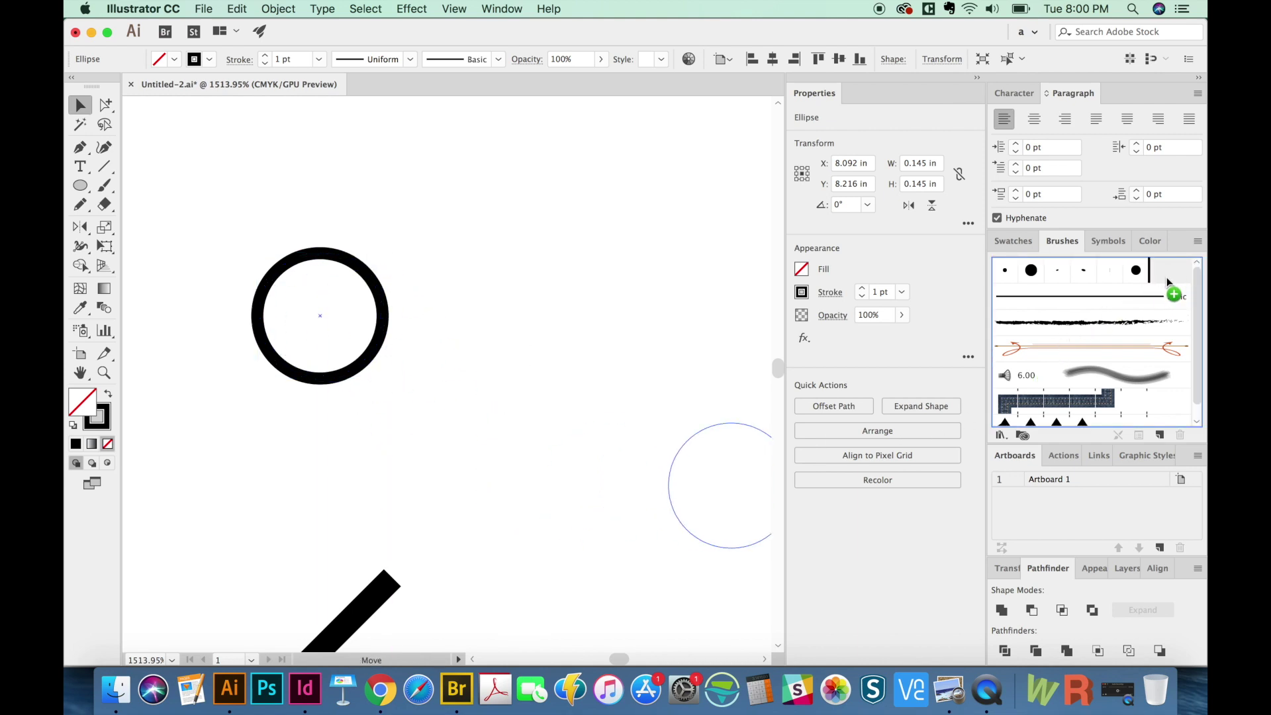
drag(1168, 278, 1159, 296)
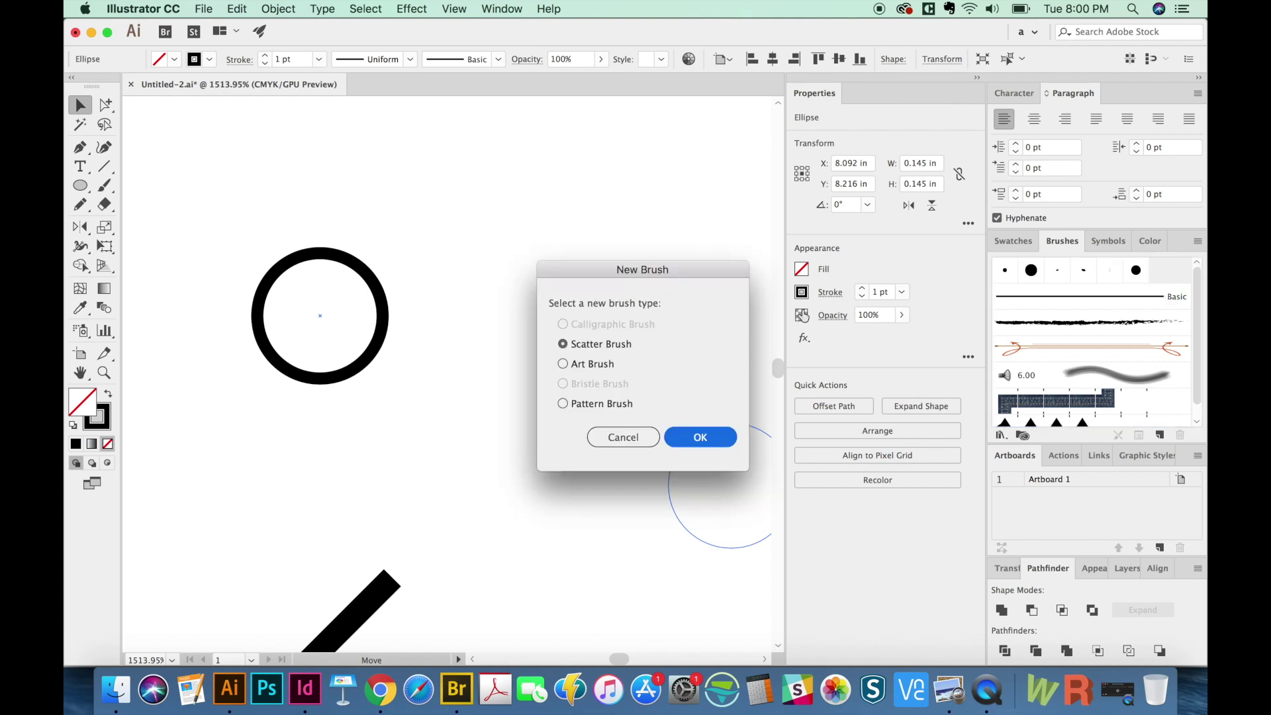
click(573, 402)
click(701, 435)
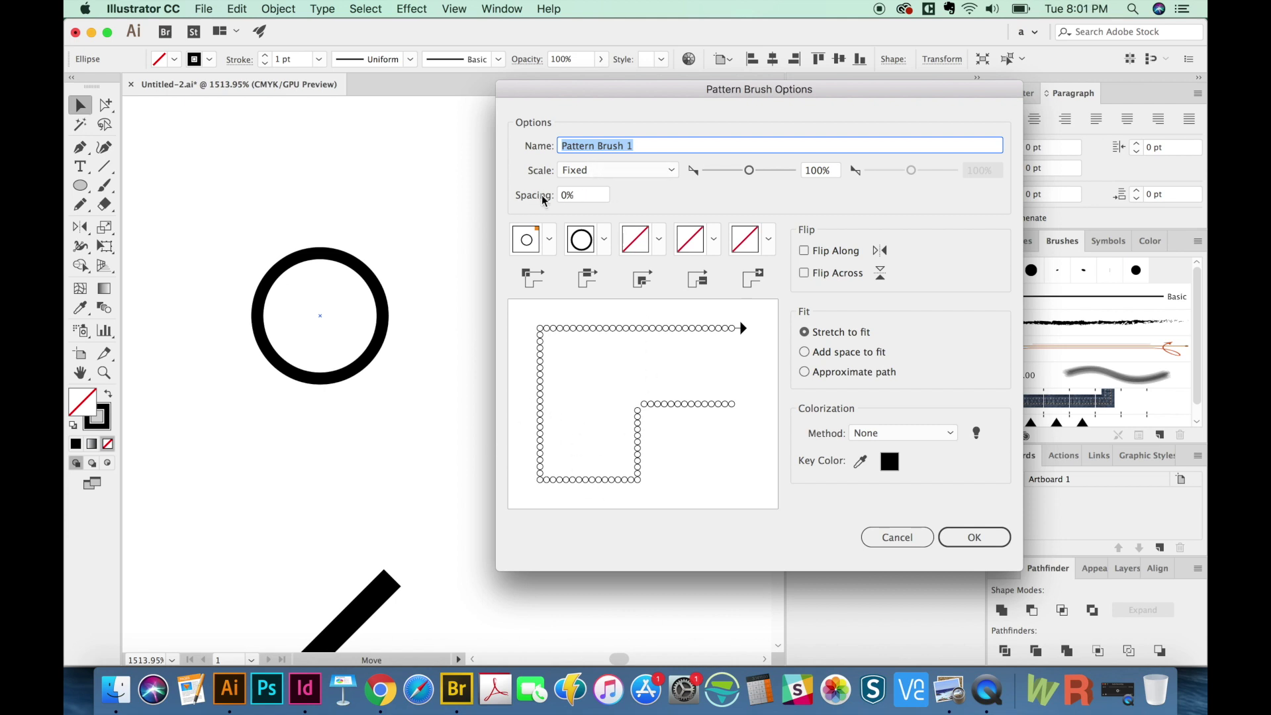
Create the circle pattern brush with 75% spacing, only Flip Along on, and Add space to fit.
click(585, 195)
text(75)
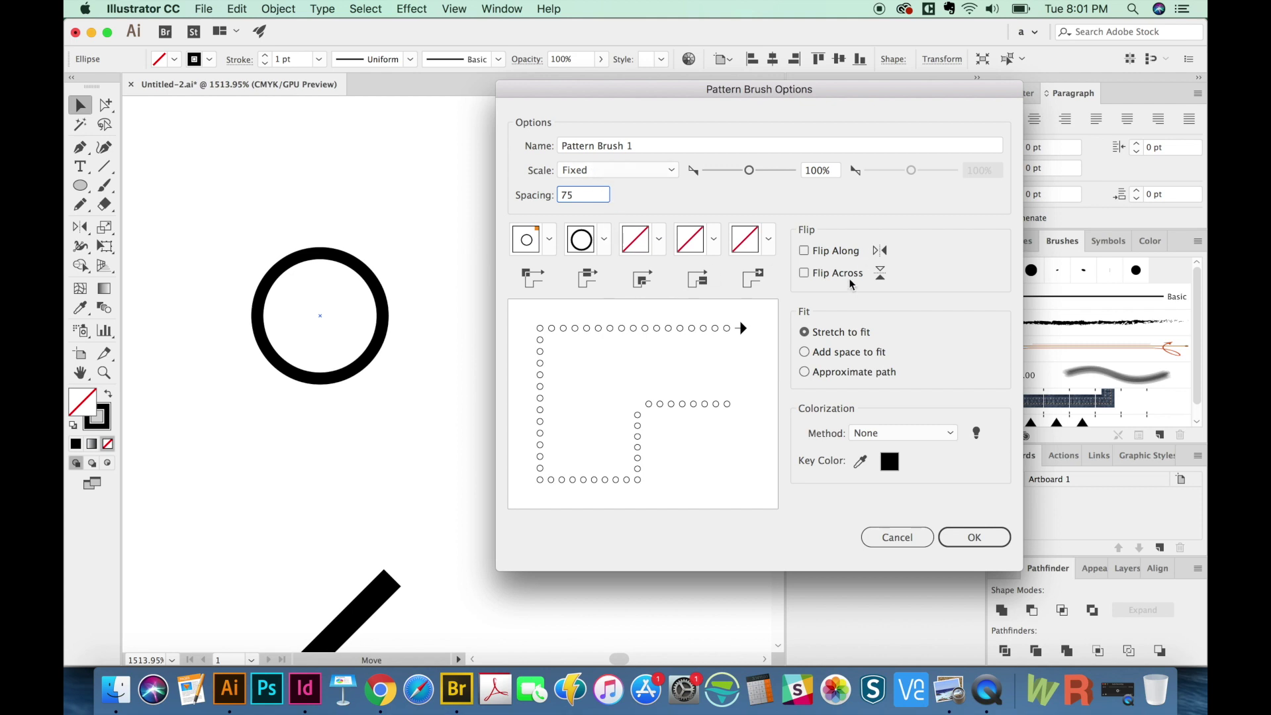
click(804, 251)
click(803, 272)
click(804, 352)
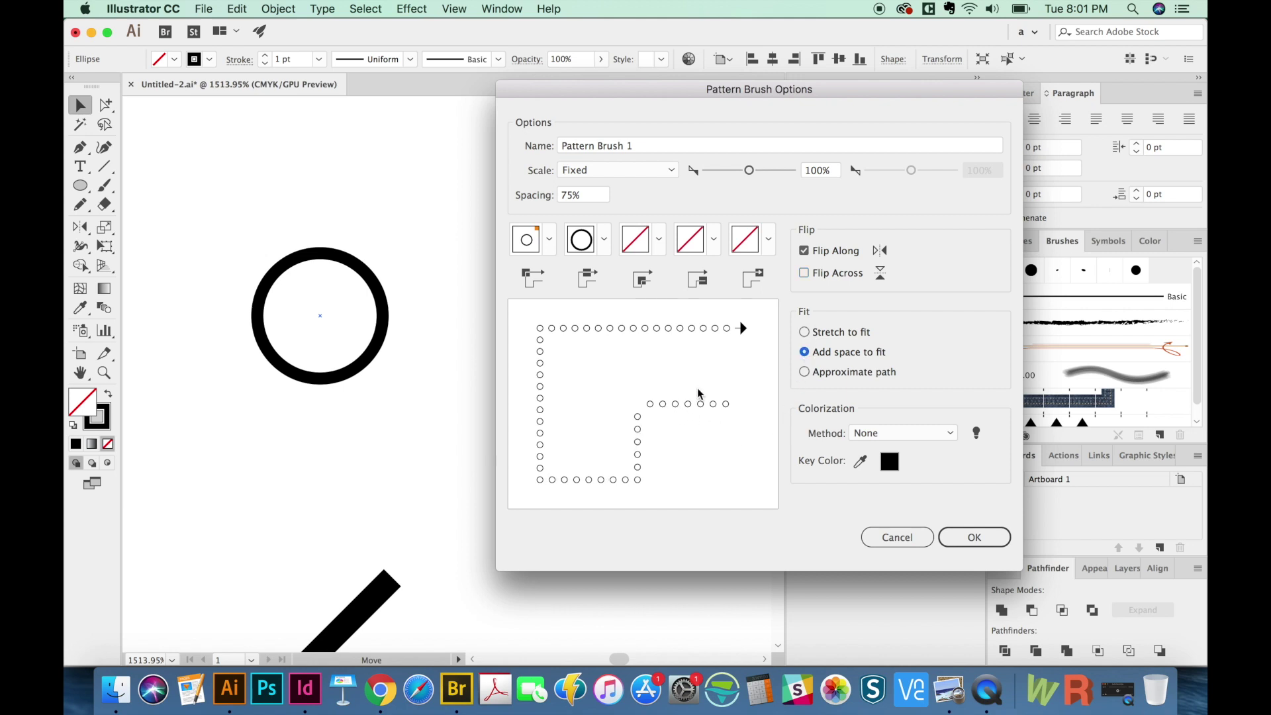
click(947, 537)
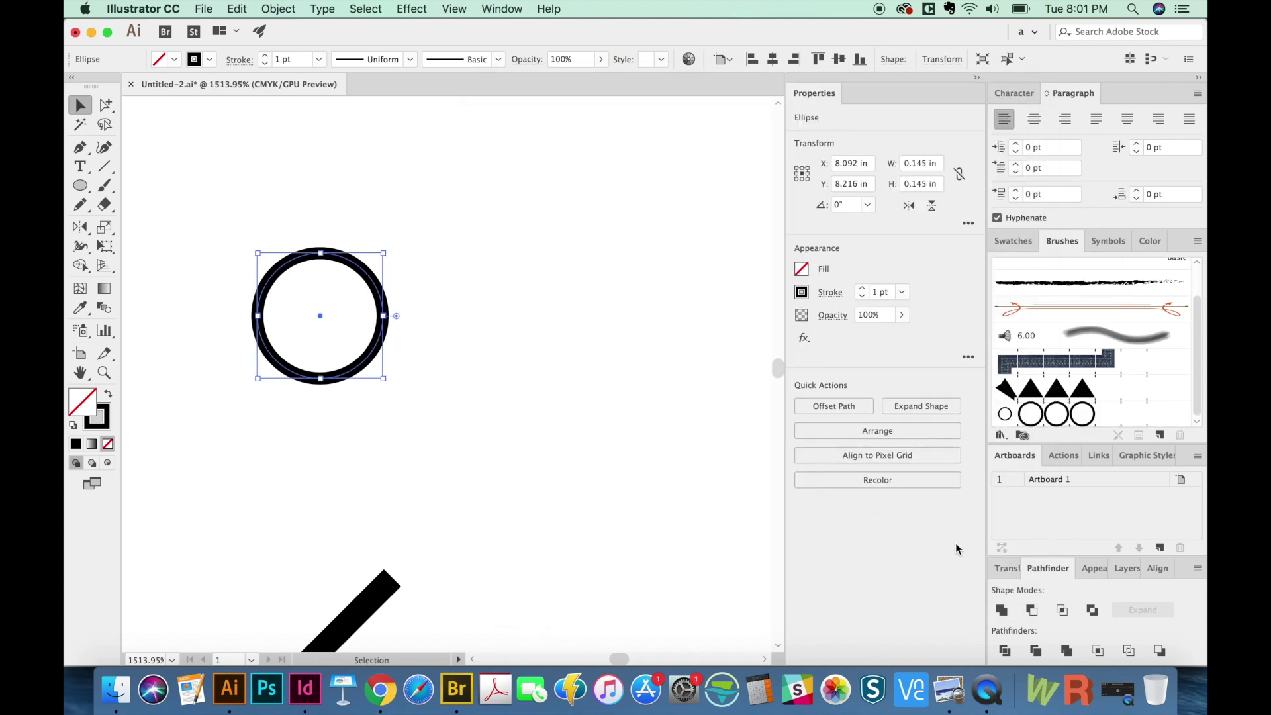
Make a smaller concentric copy of the triangle-brushed circle, about 2.3 in across, inside the original.
key(super+minus)
key(super+minus)
key(super+minus)
key(super+minus)
key(super+minus)
key(super+minus)
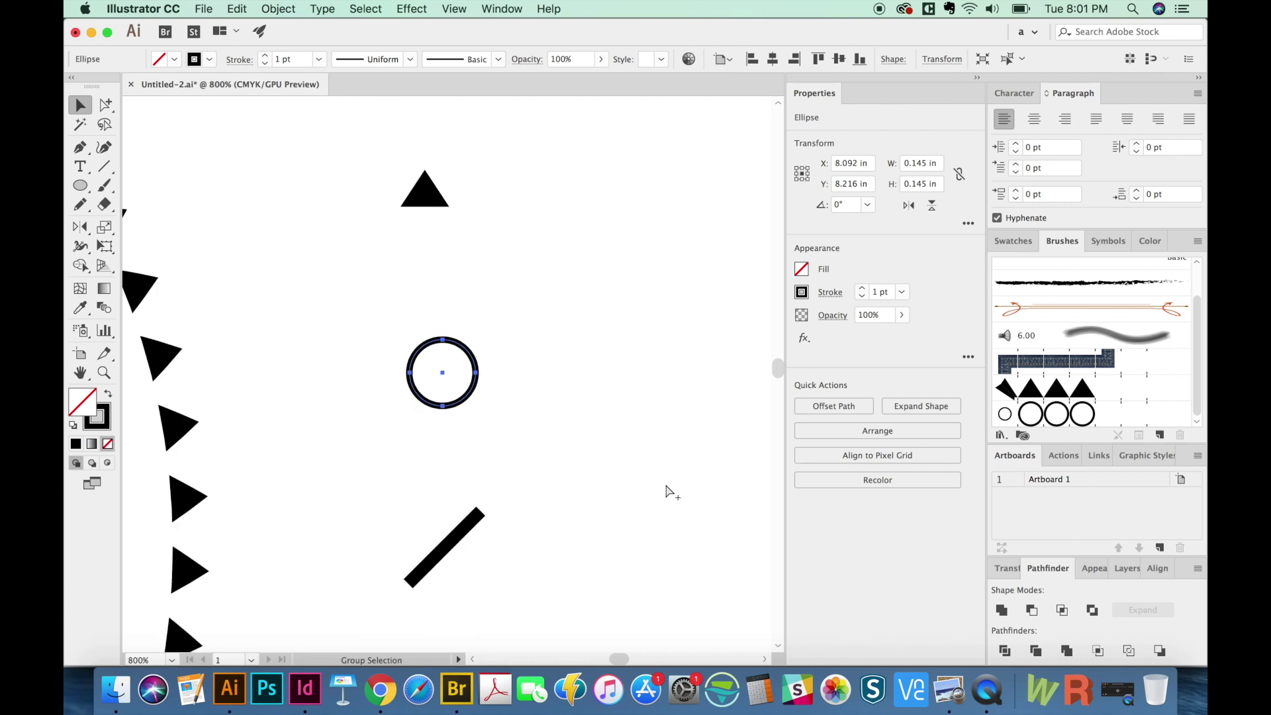
scroll(614, 405, left, 5)
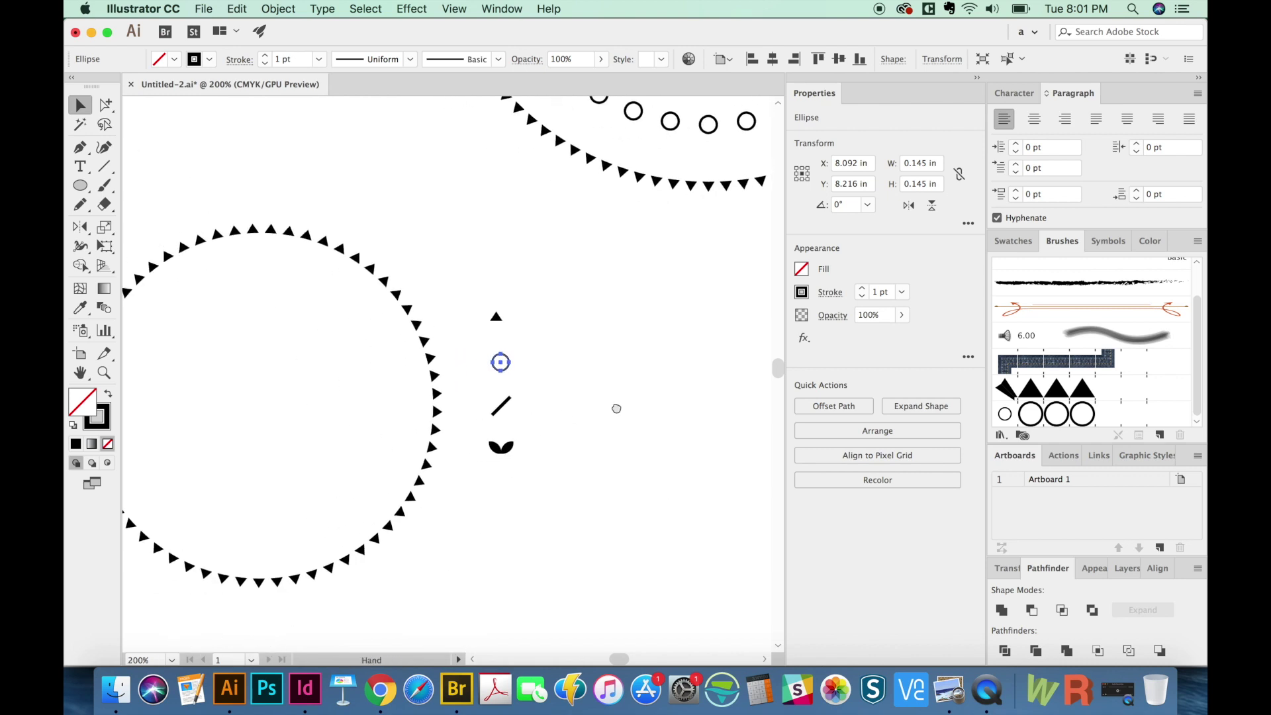
click(447, 272)
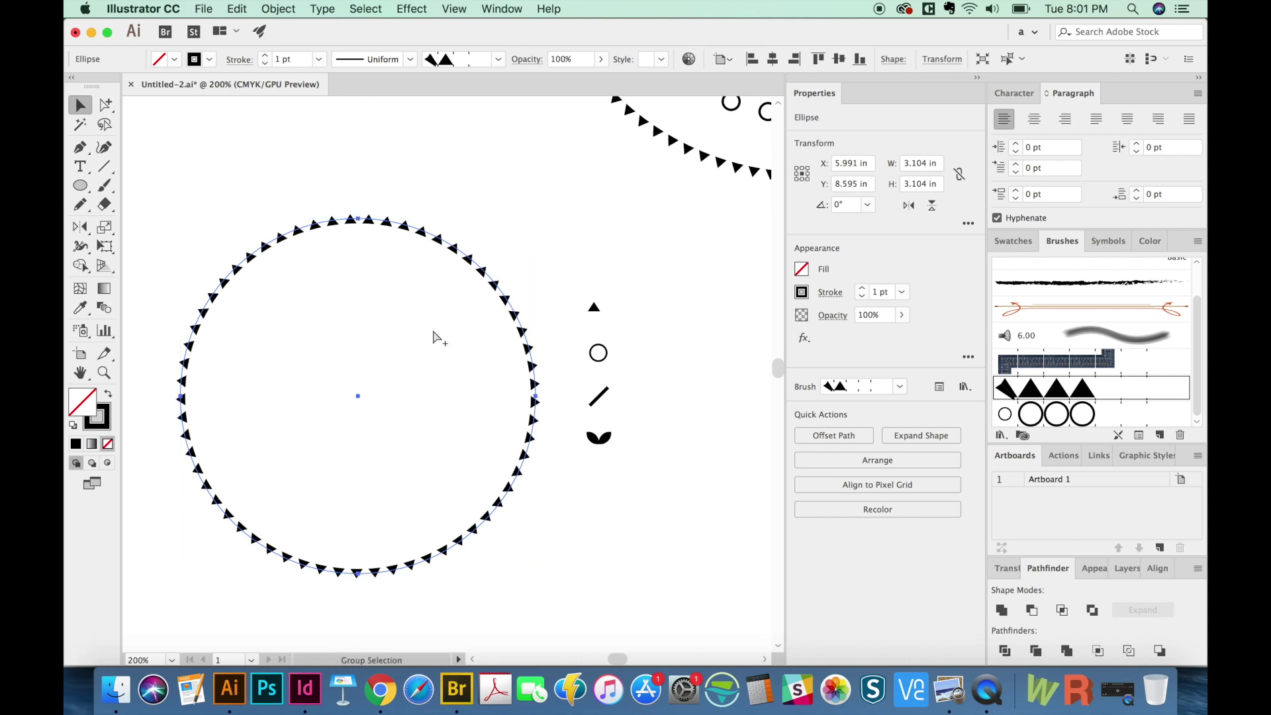
key(v)
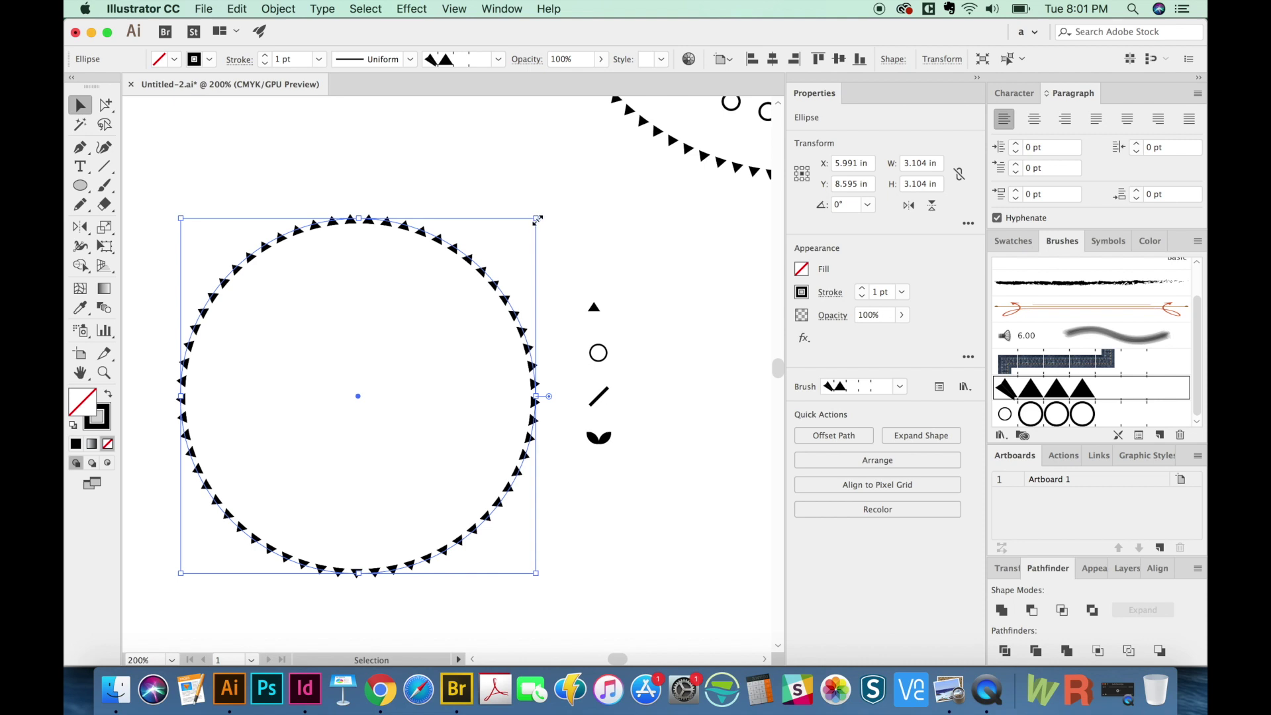
drag(537, 216, 492, 248)
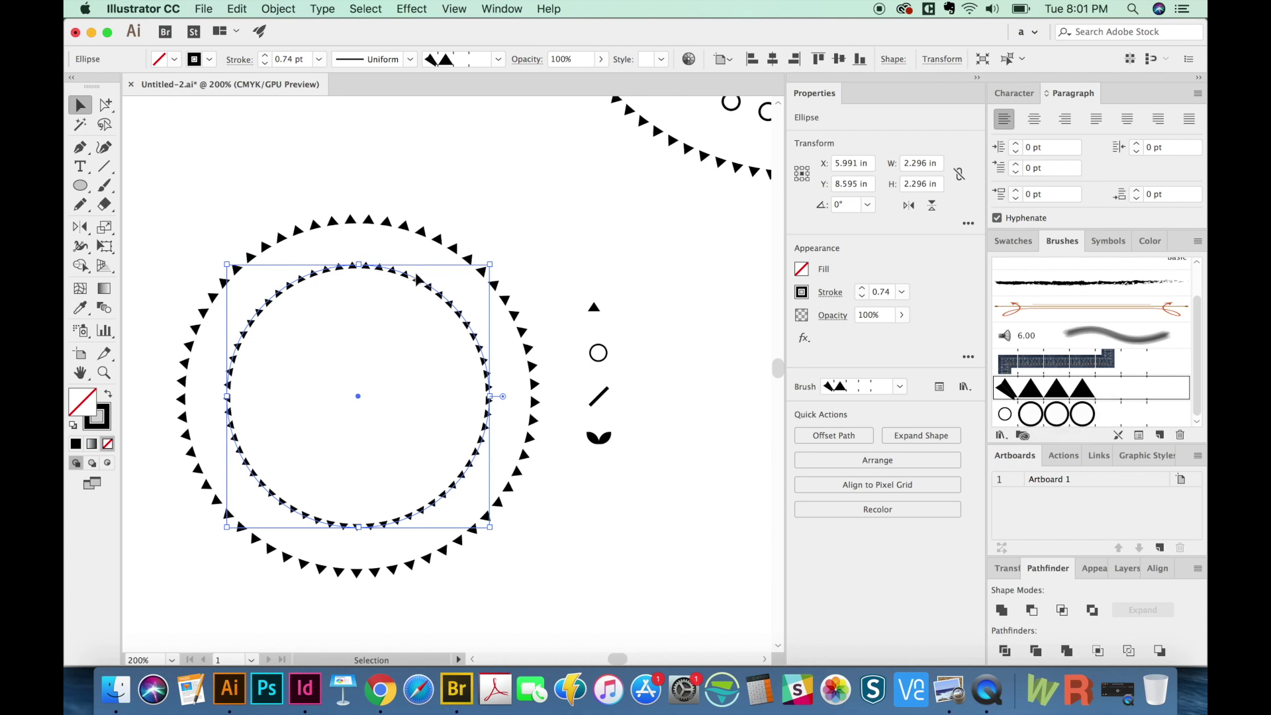
Match the inner circle's stroke to the outer triangle circle and apply the circle pattern brush to it.
key(i)
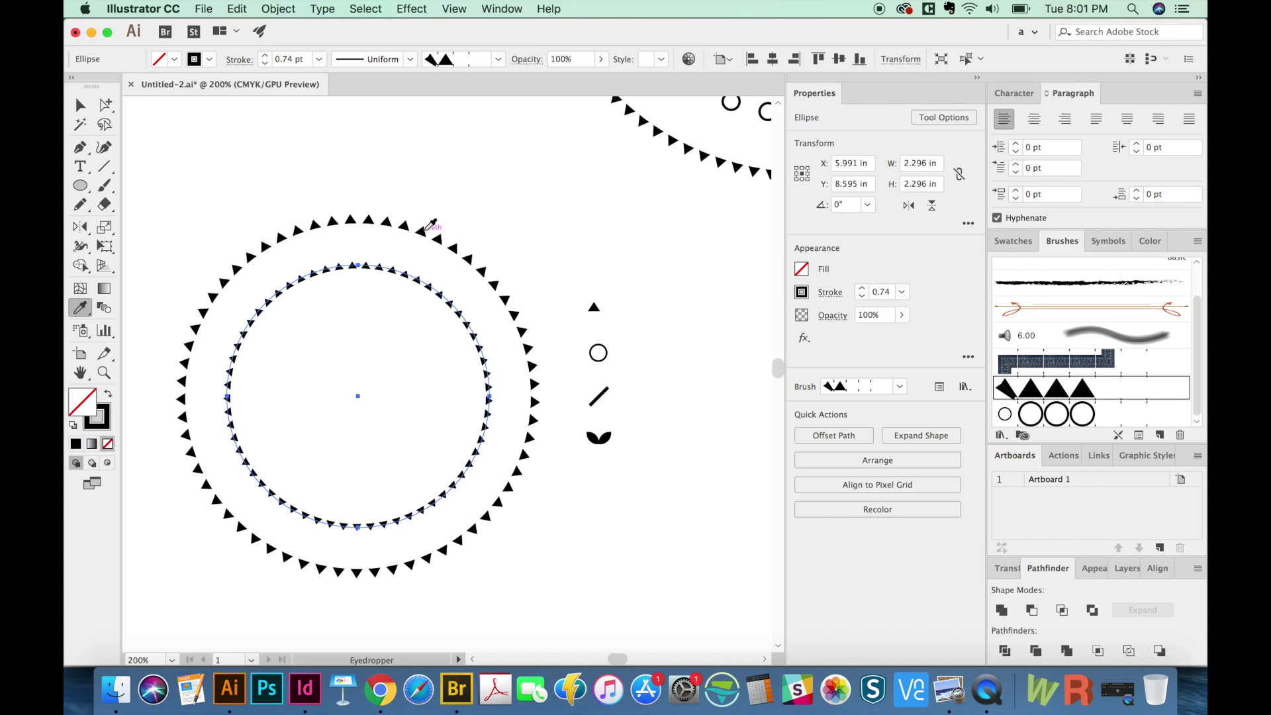
click(423, 232)
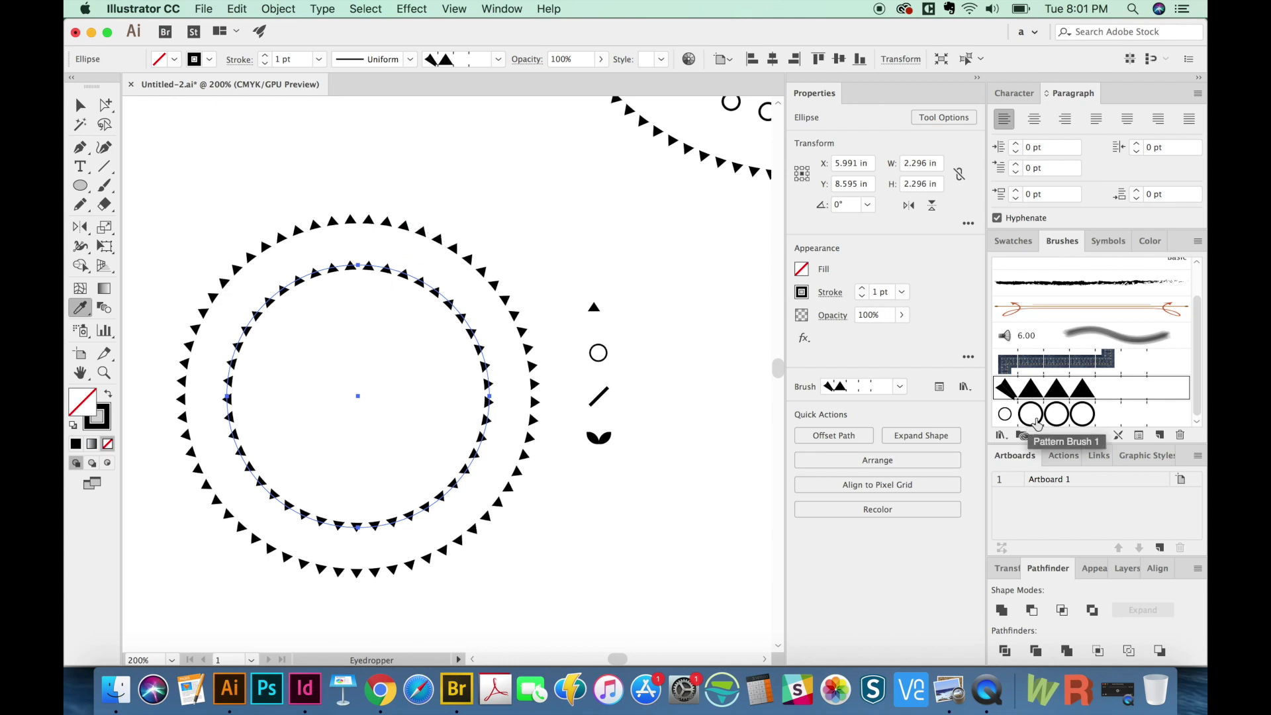
click(1034, 417)
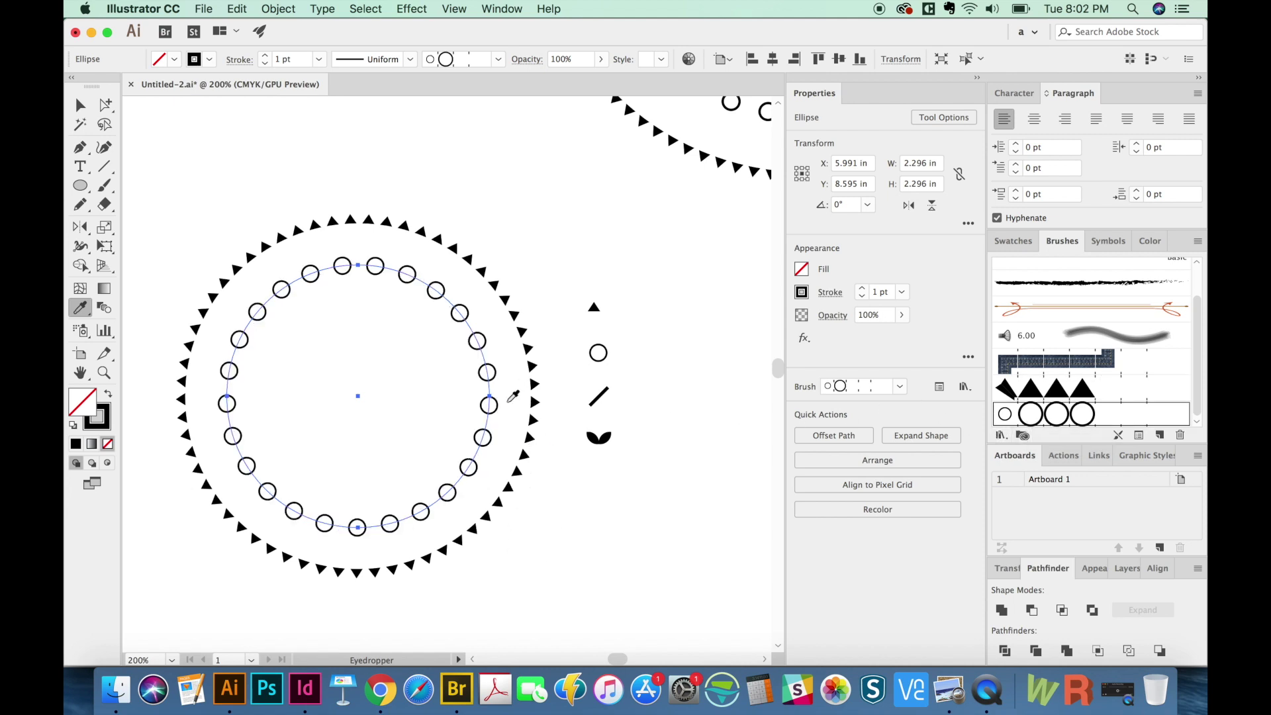
Scale the small outlined base circle down about its centre to about 0.07 in across and deselect it.
key(v)
click(606, 353)
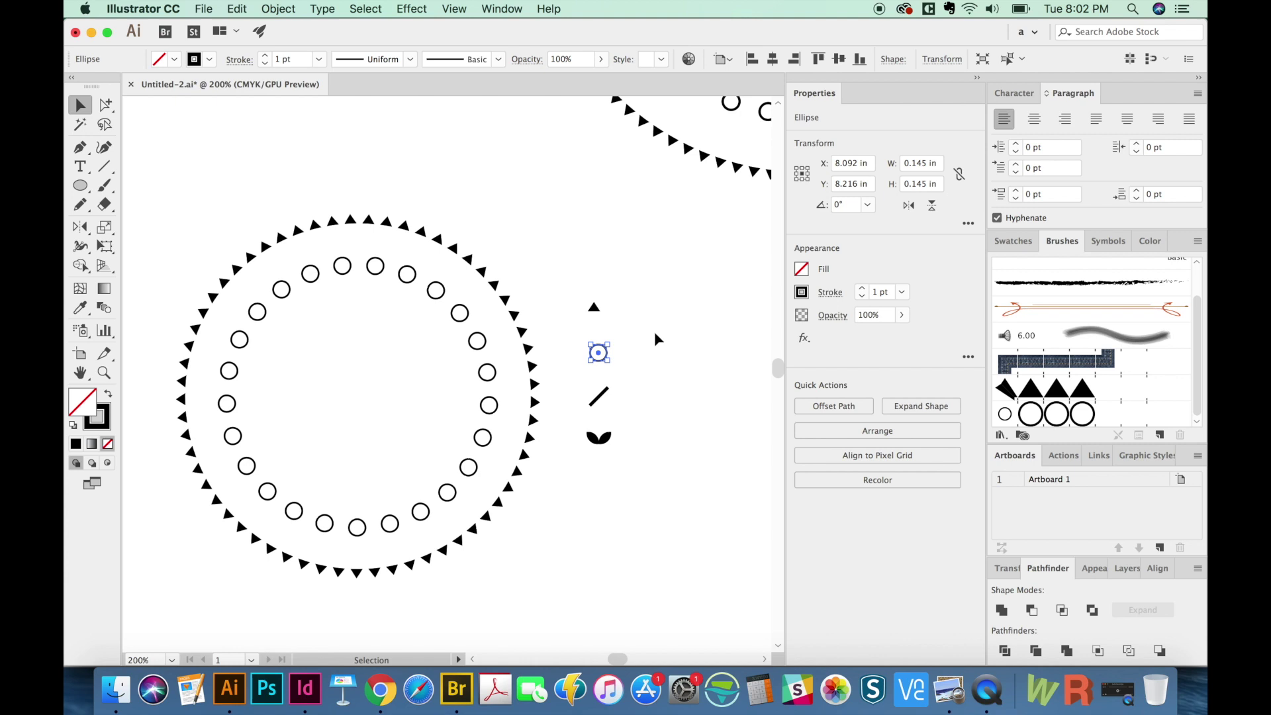
key(z)
drag(658, 303, 560, 401)
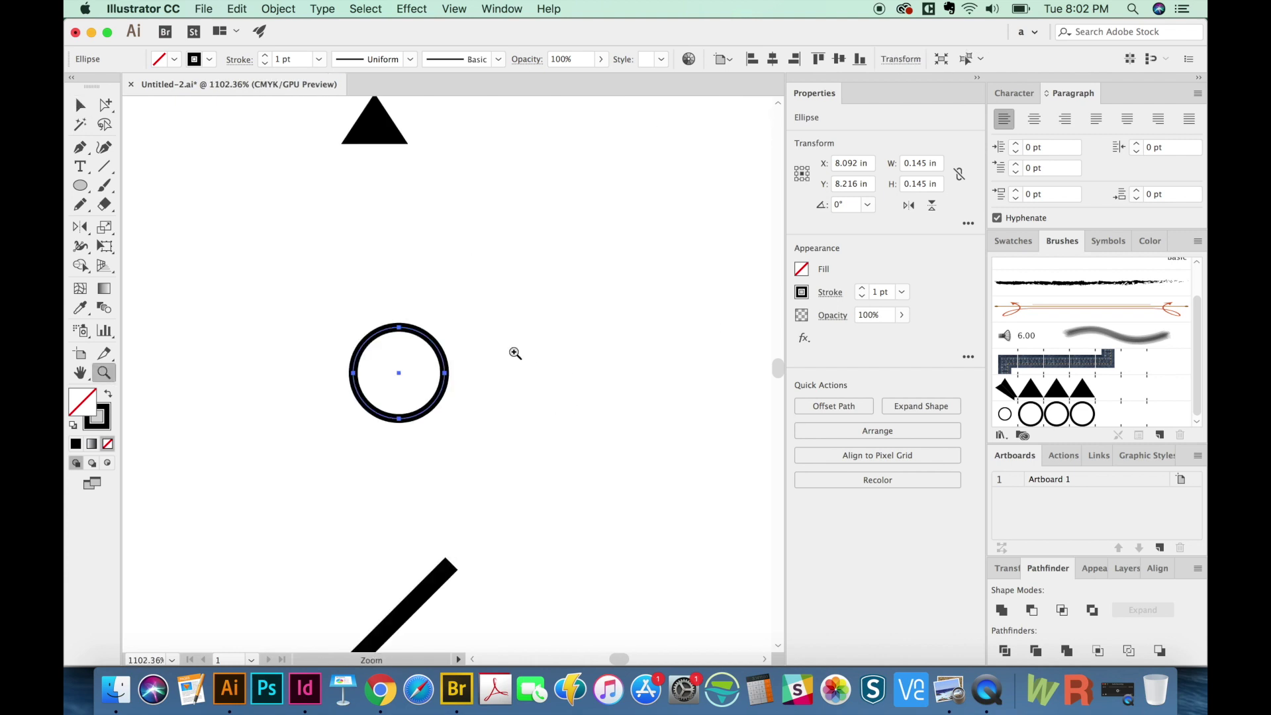
key(v)
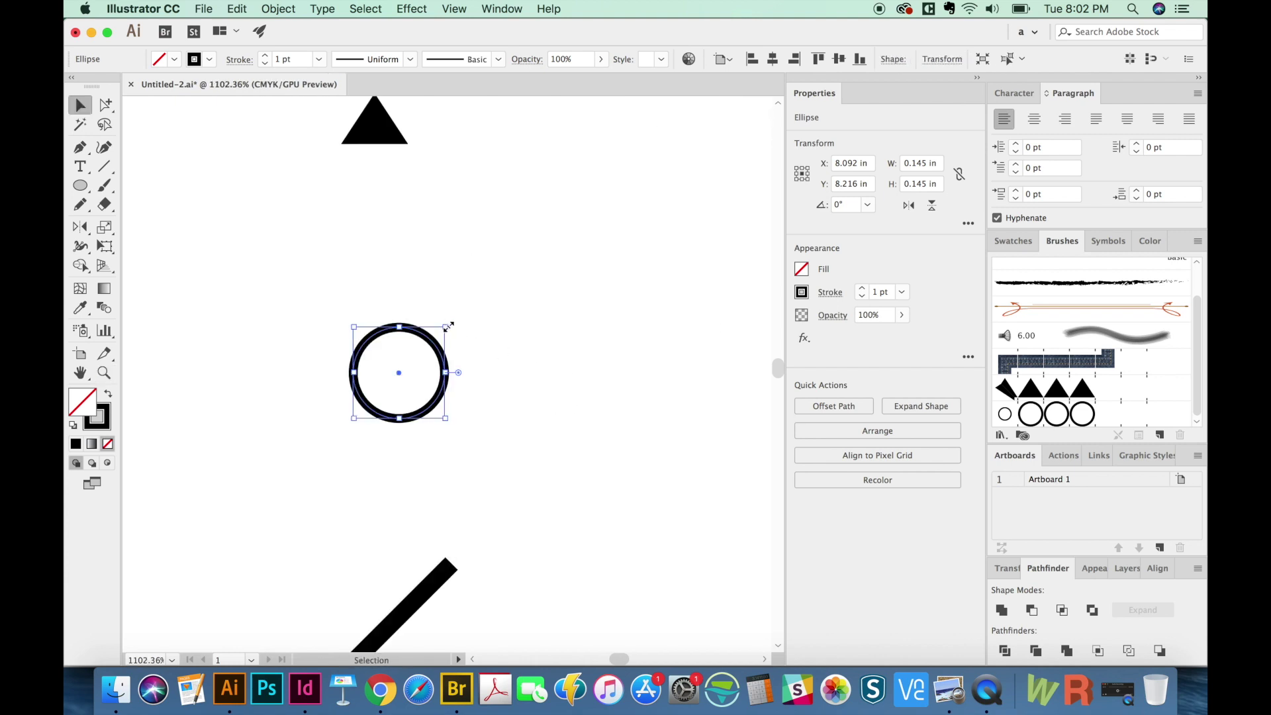
drag(446, 328, 431, 352)
key(shift+super+a)
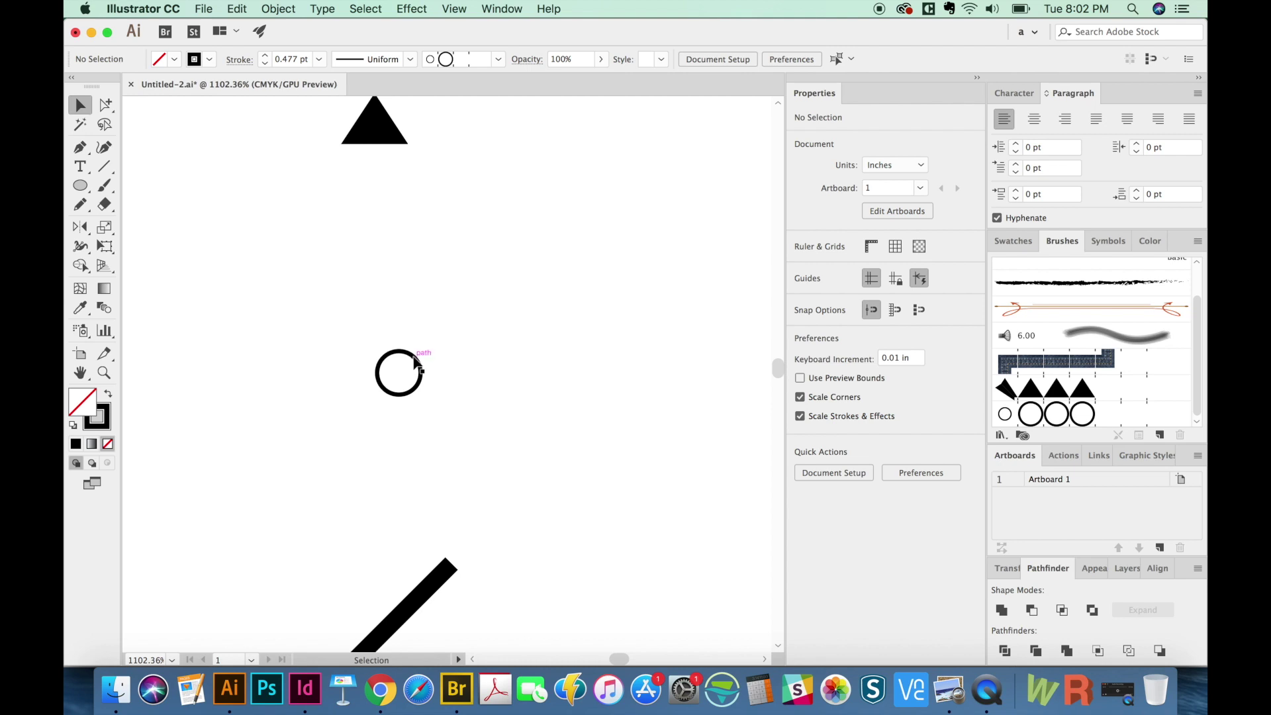
Replace the circle pattern brush's side tile with the reduced base circle and apply the change to existing strokes.
mouse_move(414, 360)
mouse_down()
mouse_move(549, 410)
mouse_move(590, 386)
mouse_move(1015, 356)
mouse_move(1057, 414)
mouse_up()
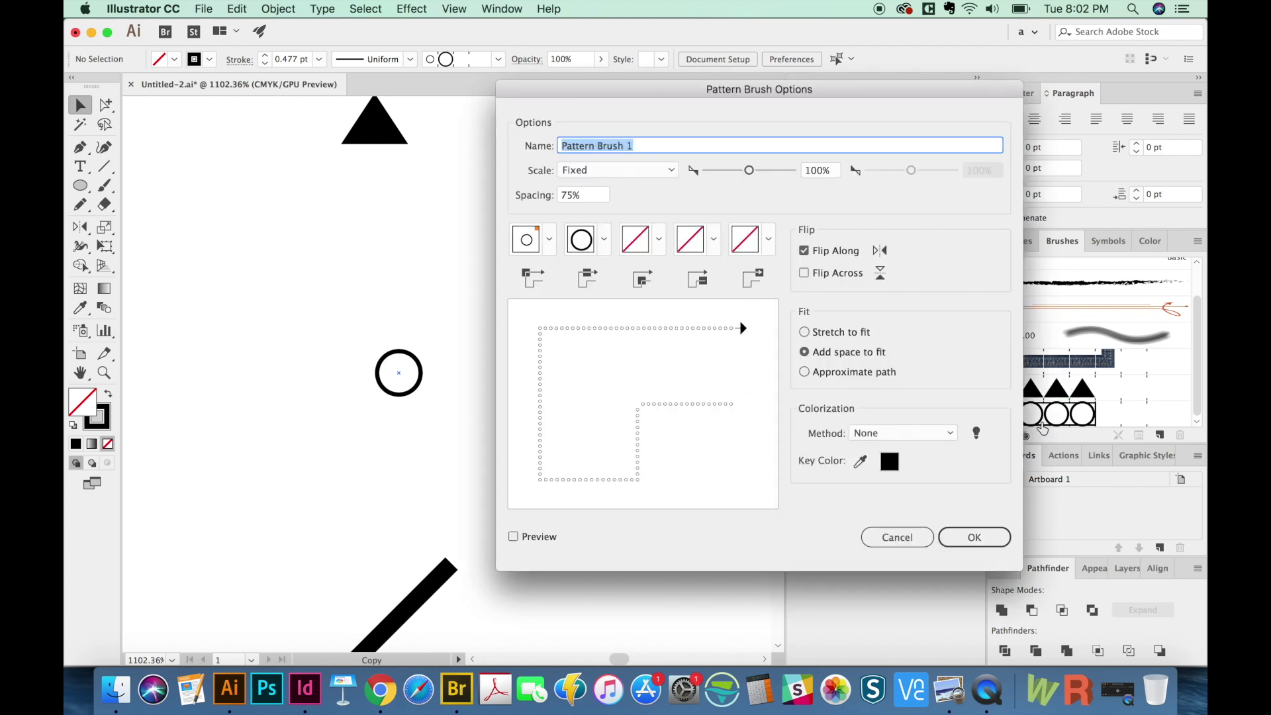
click(974, 537)
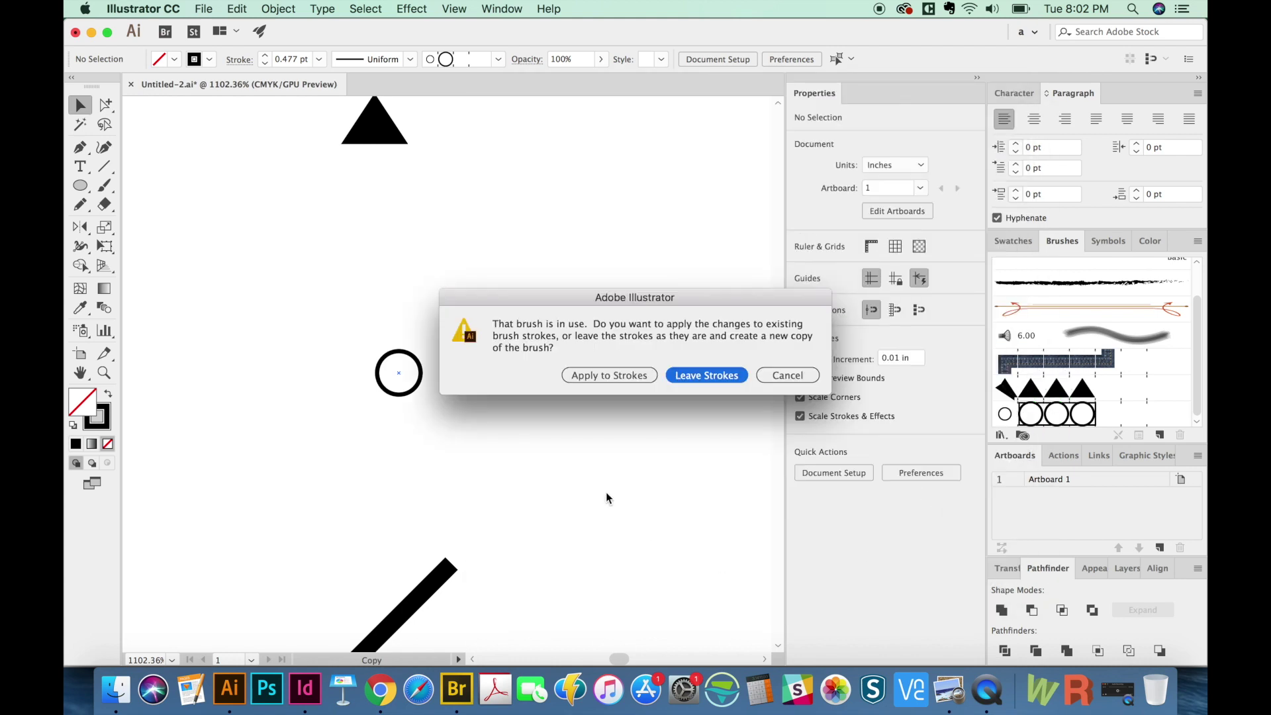
click(619, 377)
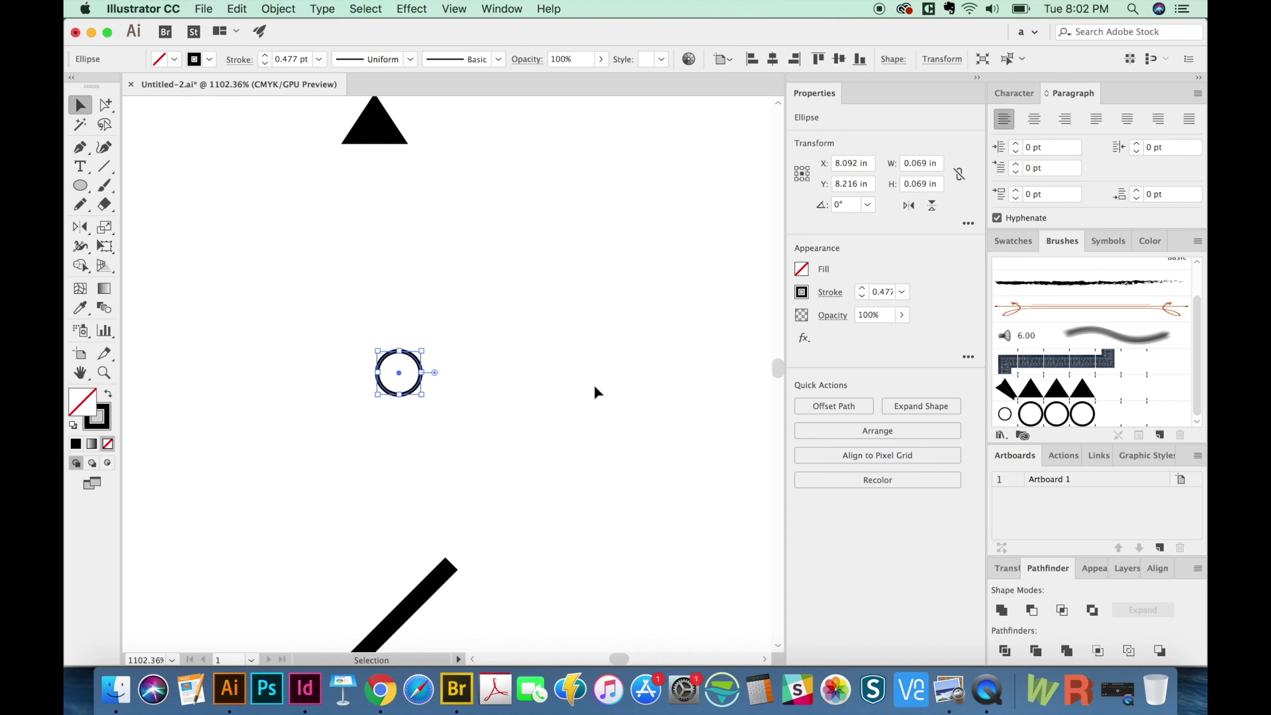
Examine the updated ring of small circles inside the triangle circle, with nothing selected.
key(super+minus)
key(super+minus)
key(super+minus)
key(super+minus)
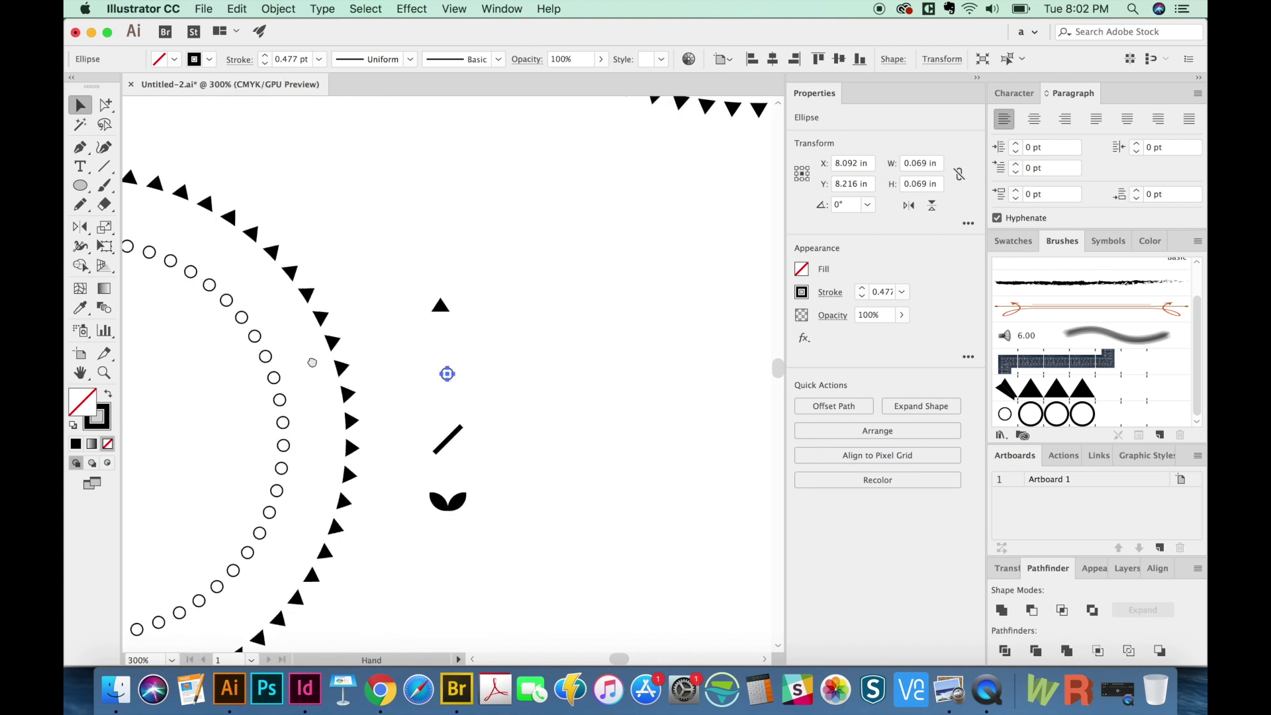
mouse_move(286, 410)
mouse_down()
mouse_move(536, 403)
mouse_move(573, 363)
mouse_move(485, 387)
mouse_up()
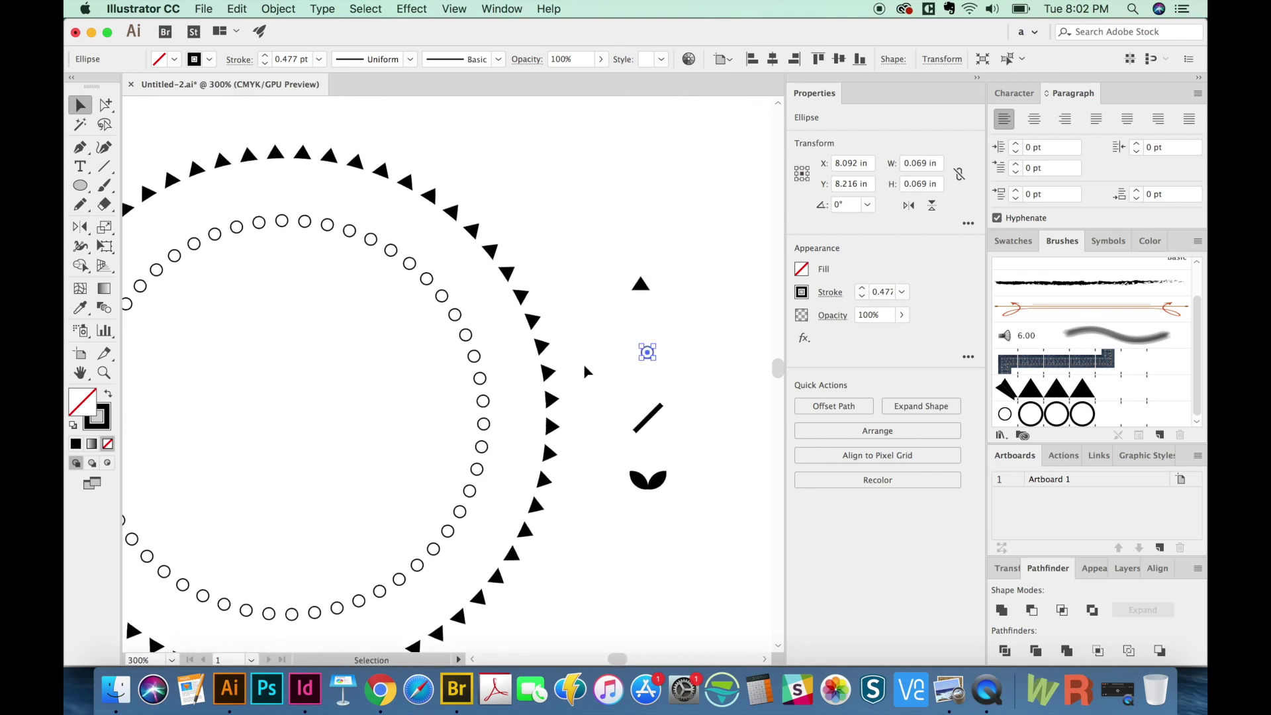
click(591, 369)
key(super+minus)
key(super+minus)
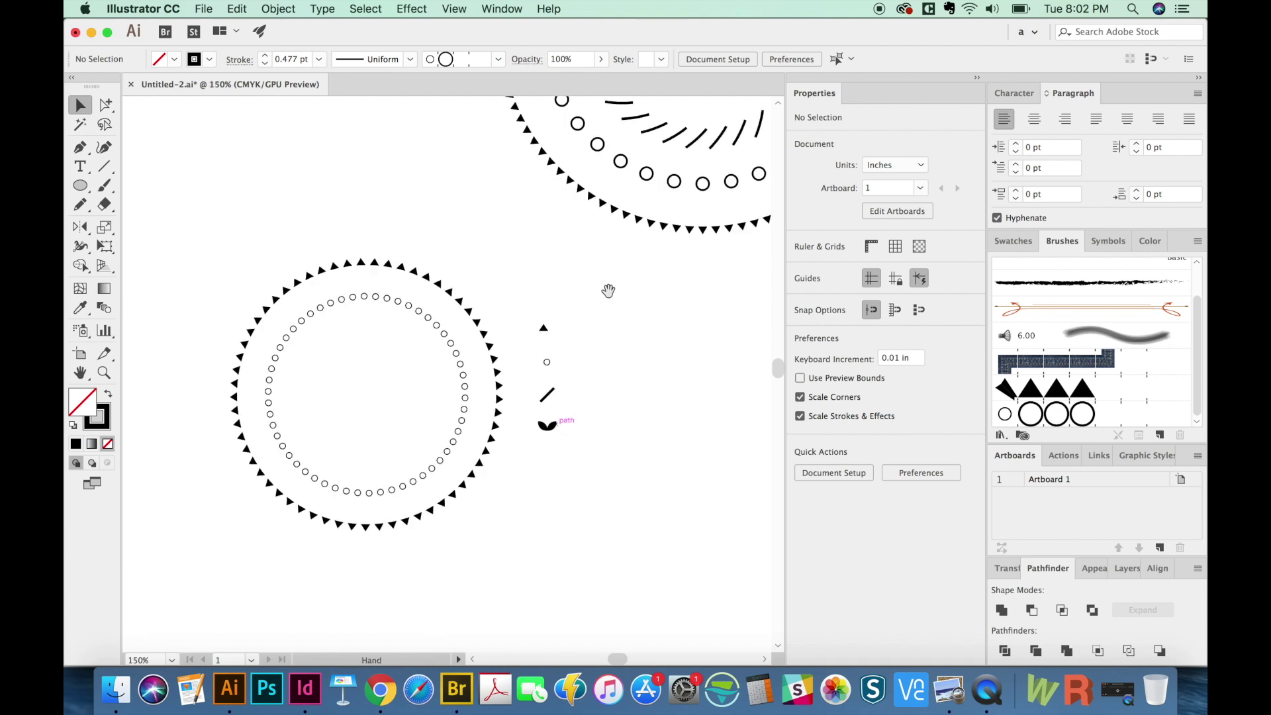
drag(593, 345, 591, 382)
Create a Pattern Brush from the diagonal base line with Add space to fit.
key(z)
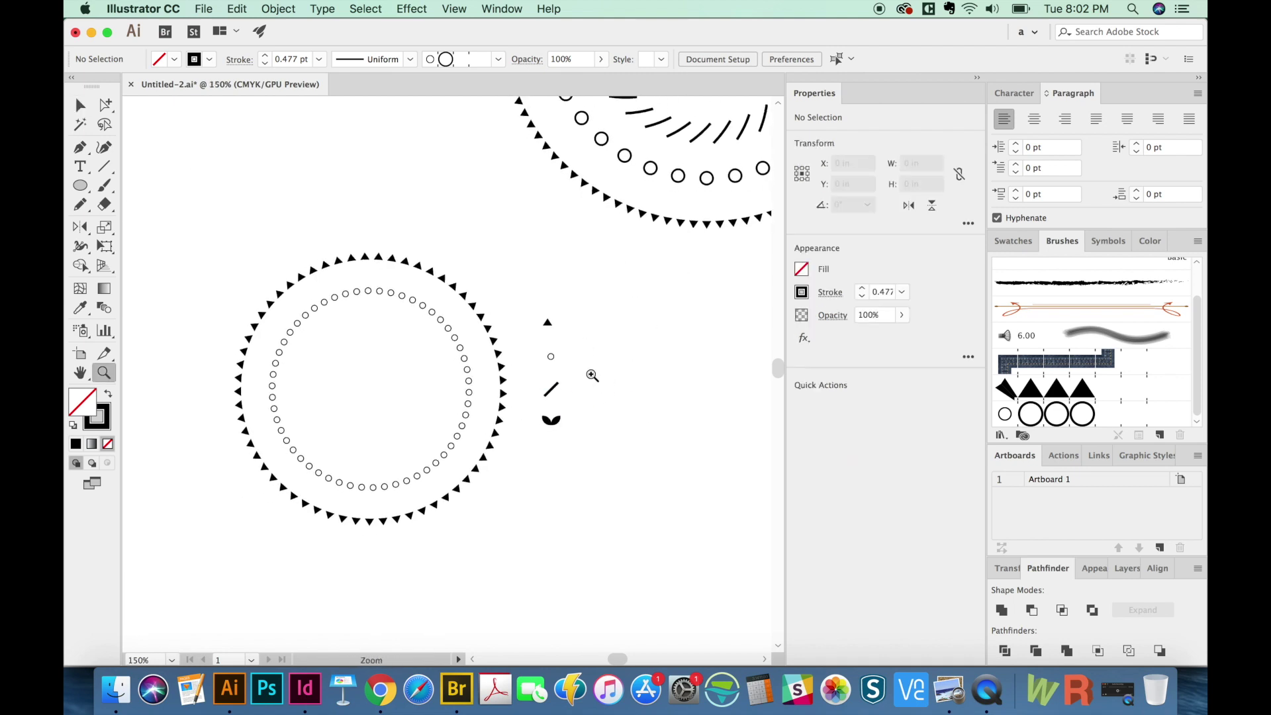
drag(602, 282, 491, 471)
key(v)
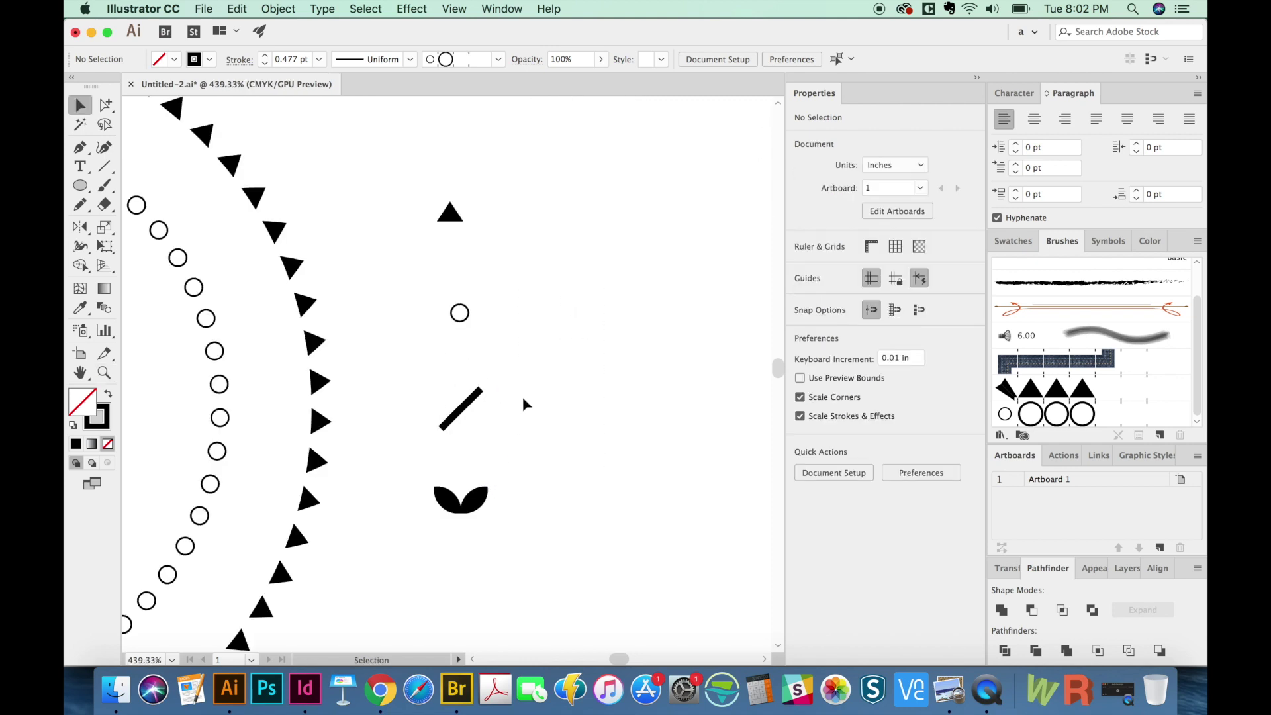
drag(507, 388, 413, 482)
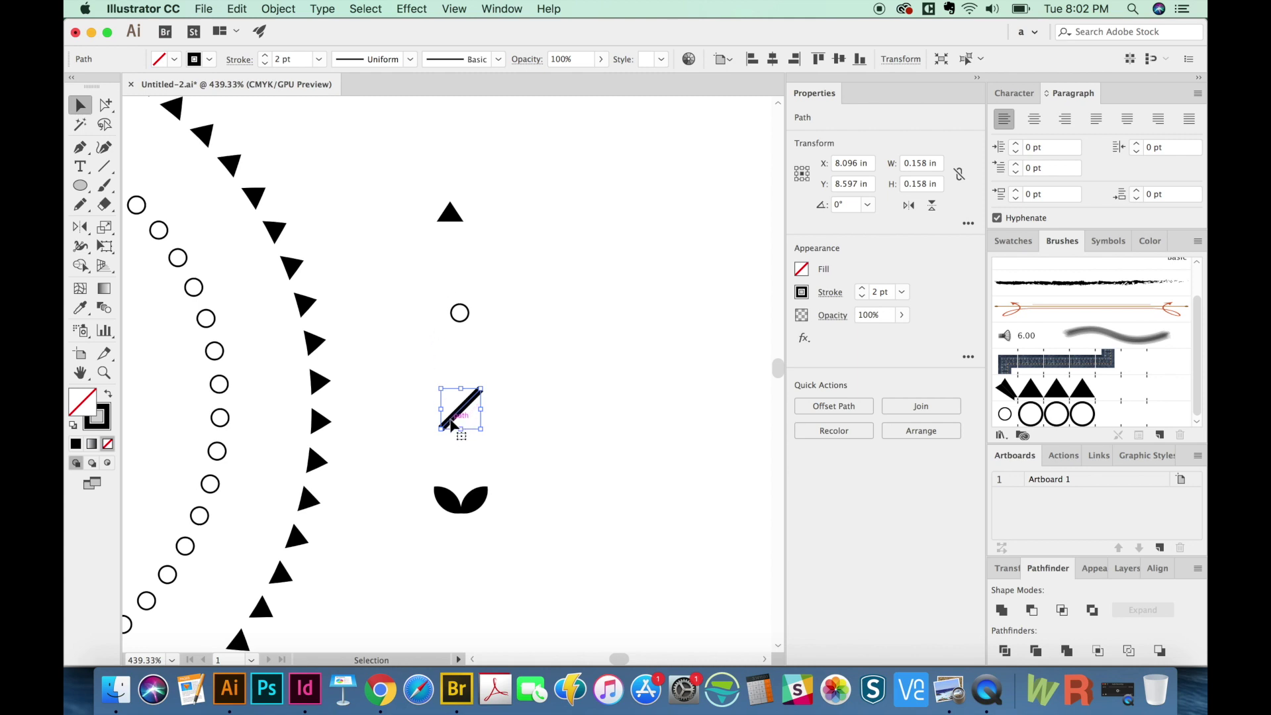
mouse_move(450, 426)
mouse_down()
mouse_move(1050, 325)
mouse_move(1036, 341)
mouse_move(1010, 335)
mouse_up()
click(563, 403)
key(Return)
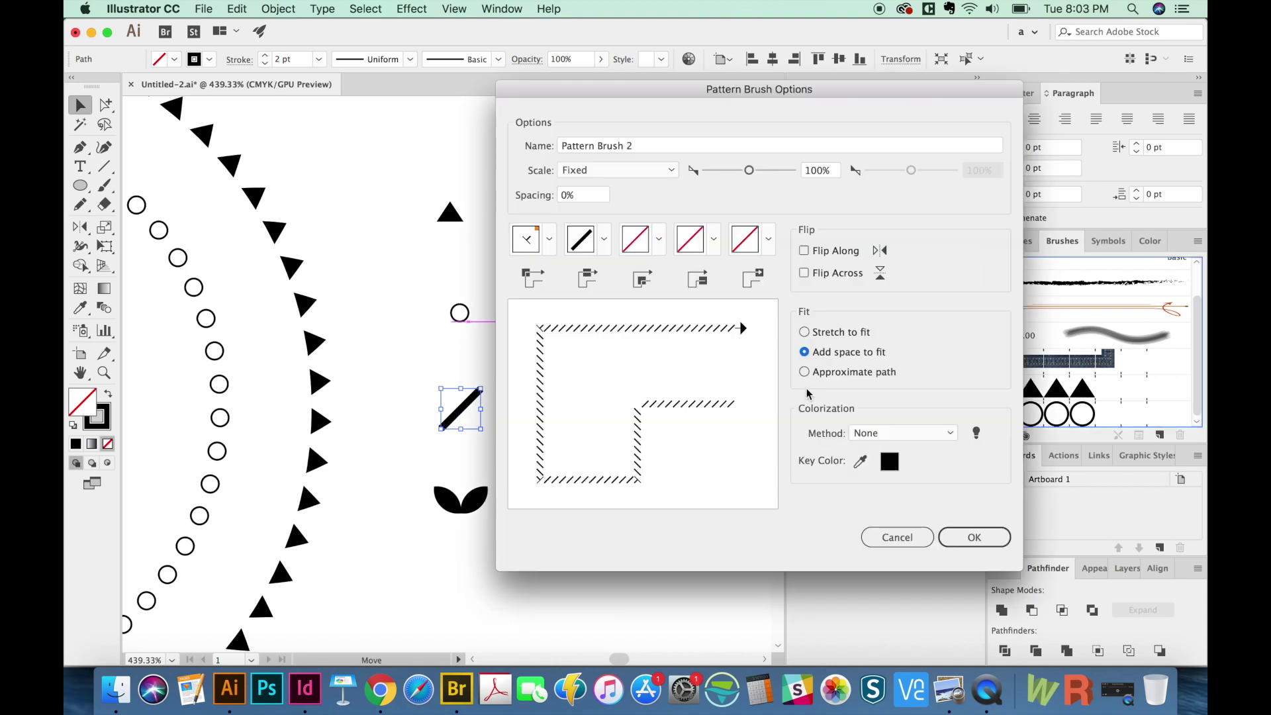
click(998, 529)
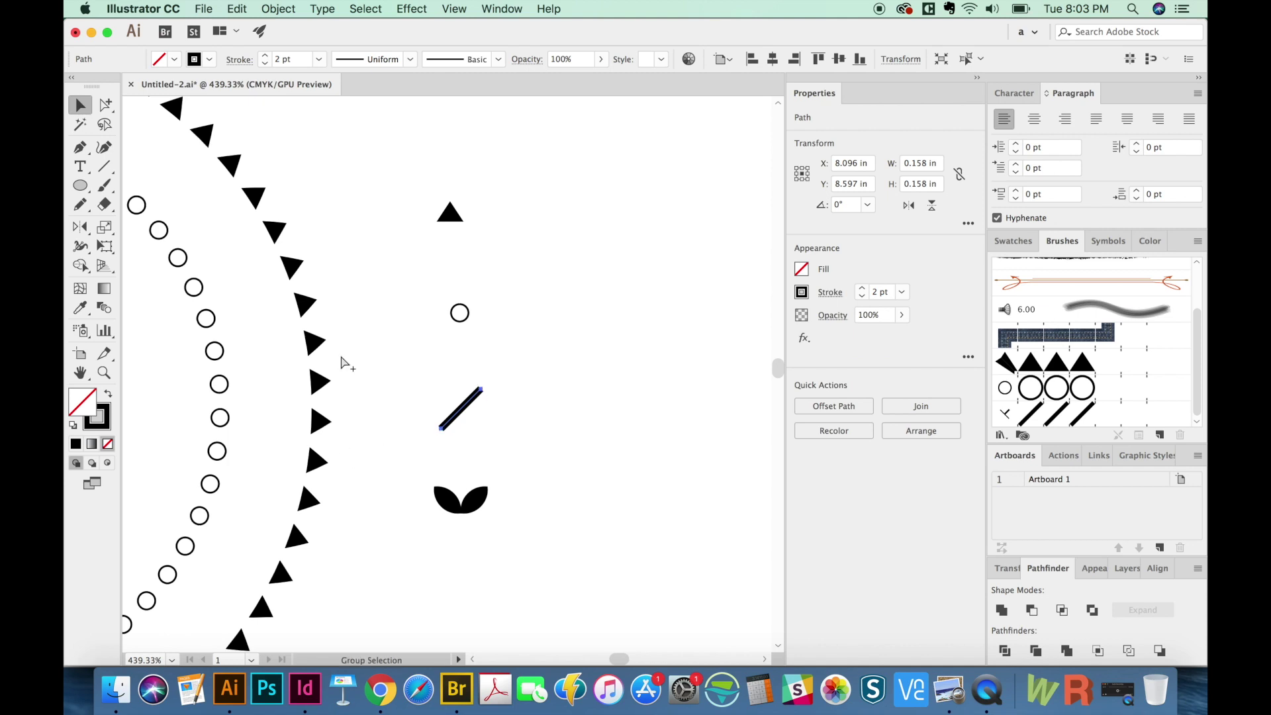
Make a concentric copy of the circle-brushed ring, about 1.57 in across, and apply the diagonal line brush to it.
key(super+minus)
key(super+minus)
key(super+minus)
scroll(343, 363, left, 3)
click(334, 241)
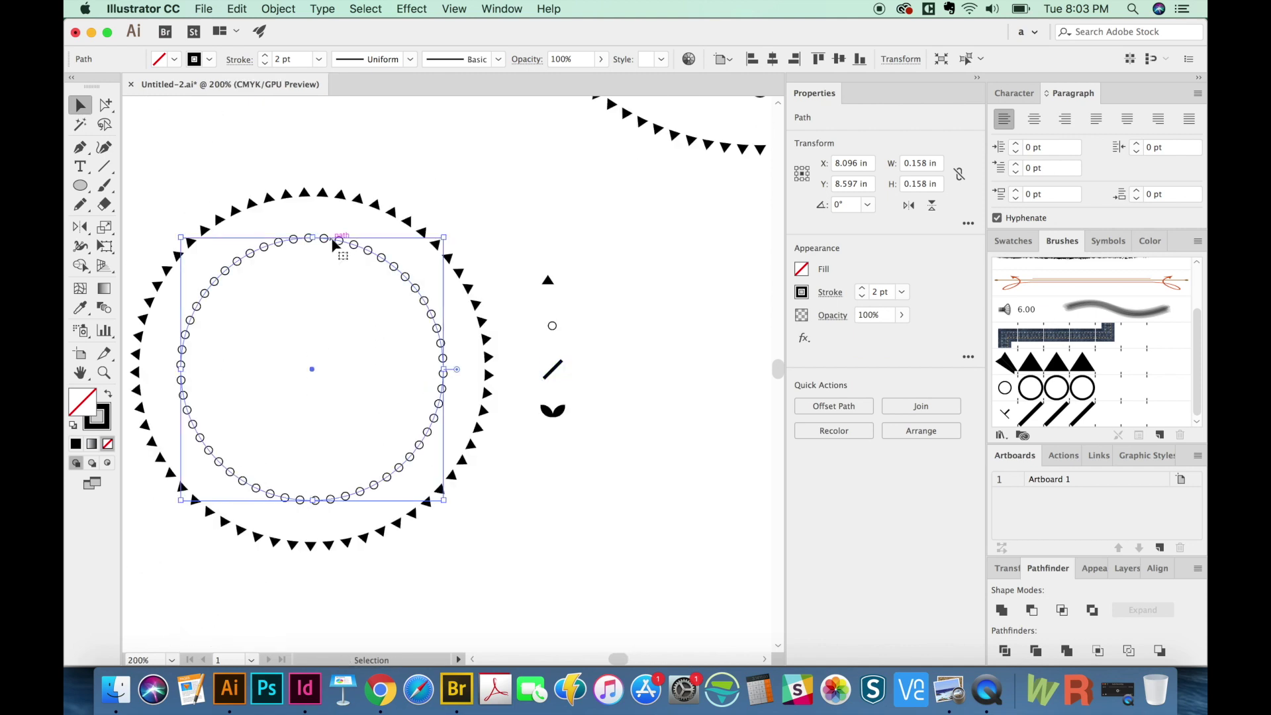
key(super+f)
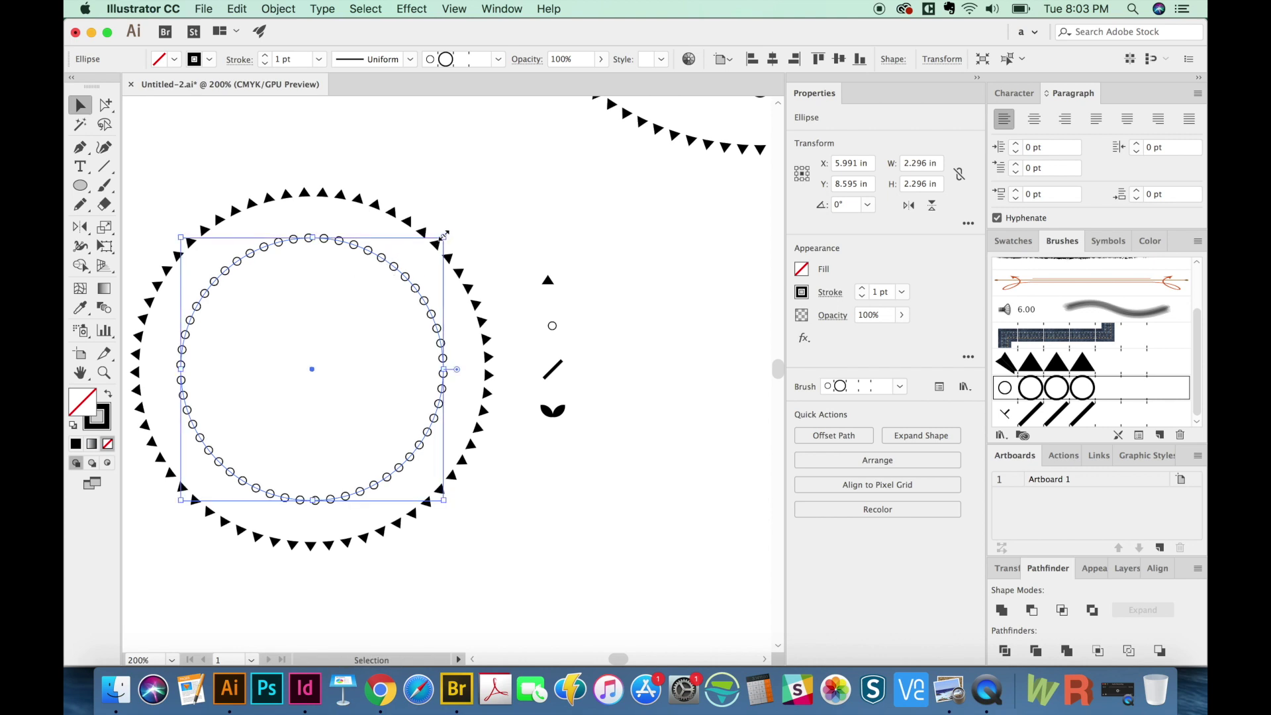
drag(444, 233, 402, 291)
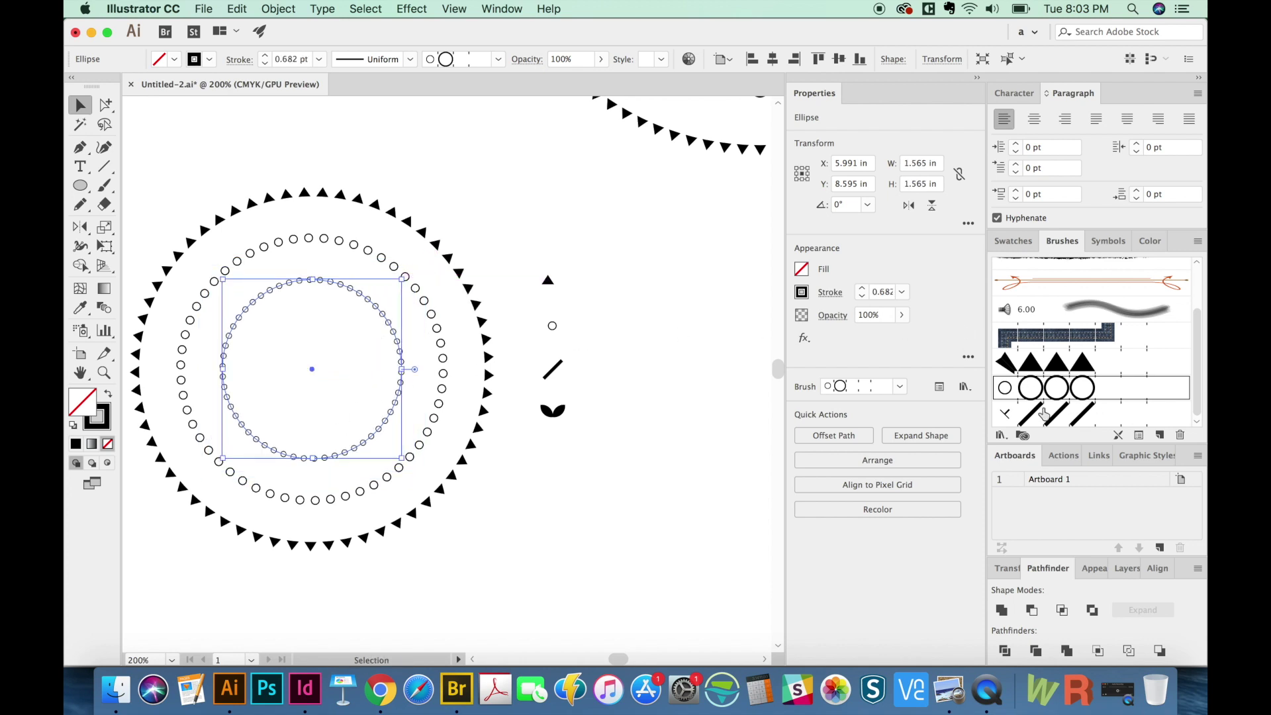
click(1060, 422)
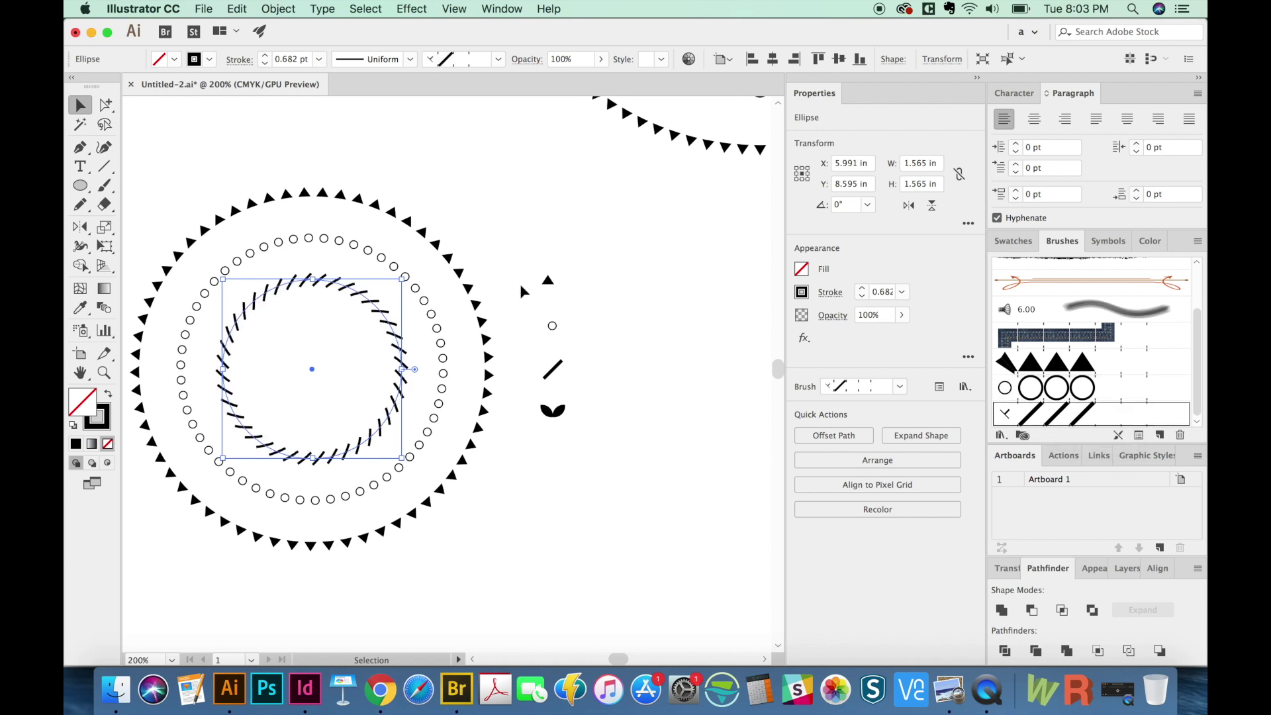
Scale the diagonal base line down about its centre to about 0.08 in wide and high.
click(551, 372)
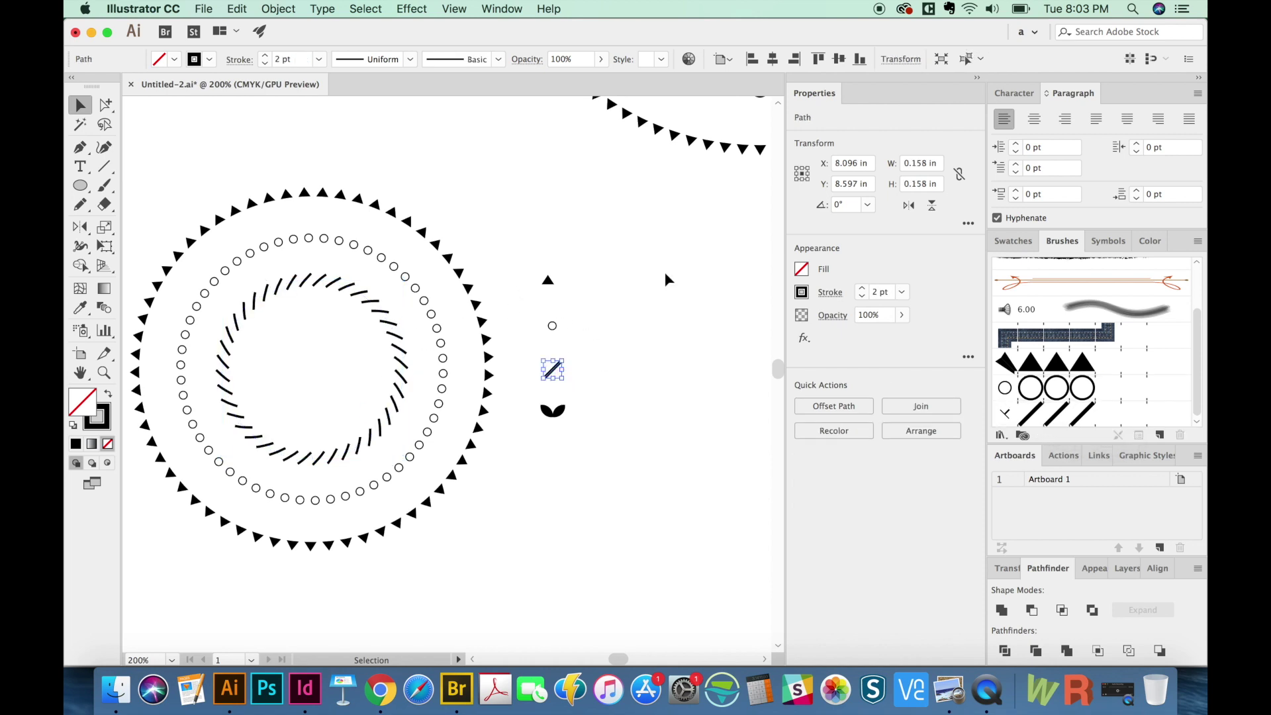
key(z)
drag(588, 246, 528, 481)
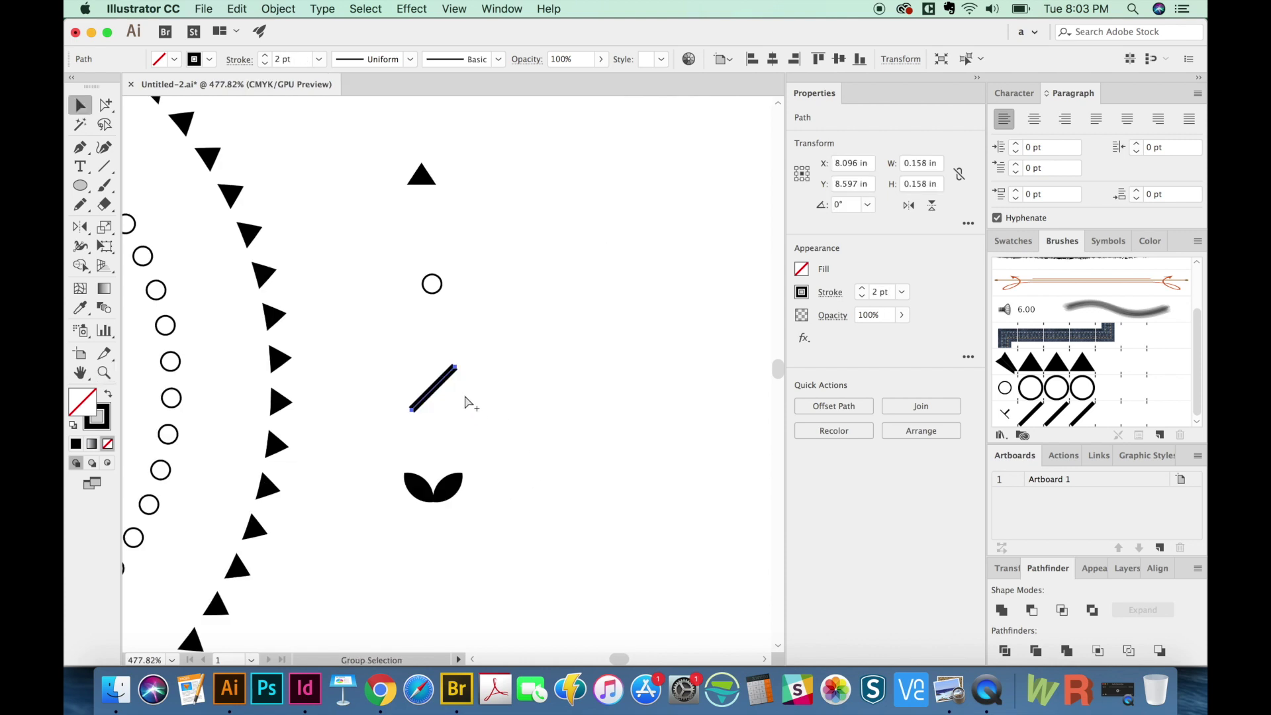
key(v)
mouse_move(451, 368)
mouse_down()
mouse_move(461, 362)
mouse_move(445, 376)
mouse_up()
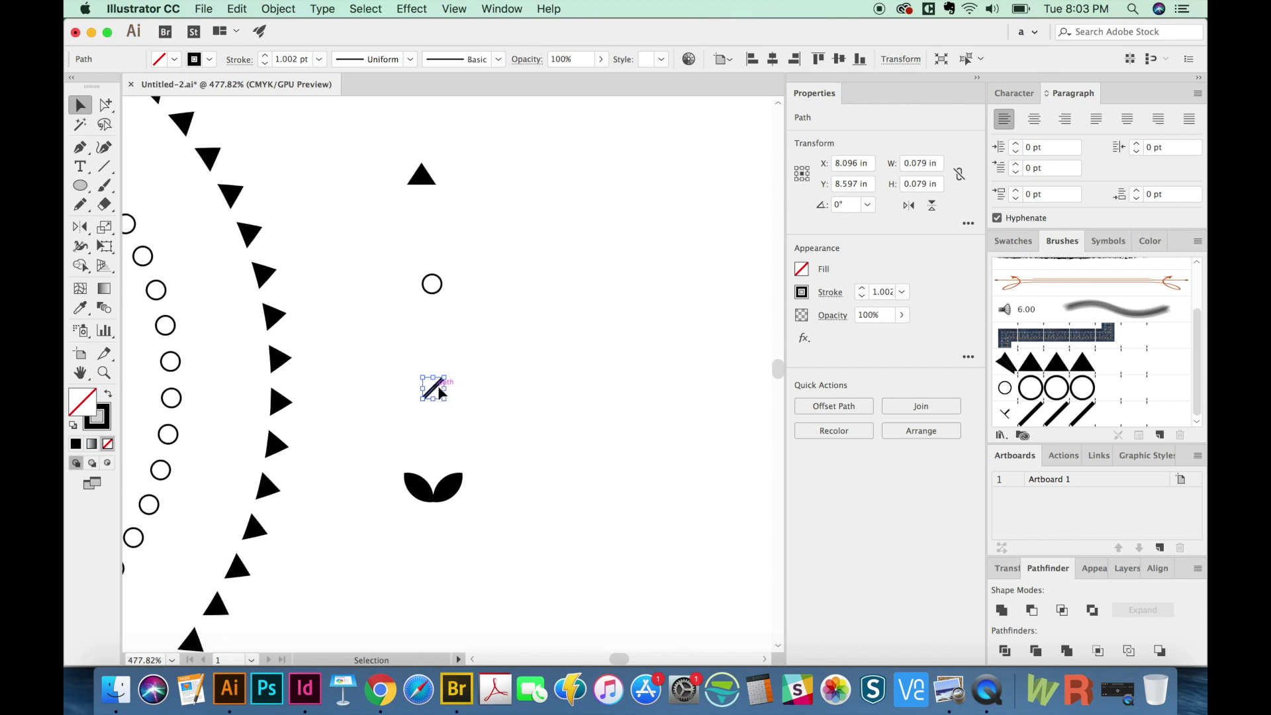
Replace the line pattern brush's side tile with the shortened diagonal line and apply the change to existing strokes.
mouse_move(436, 385)
mouse_down()
mouse_move(540, 349)
mouse_move(859, 315)
mouse_move(1041, 387)
mouse_move(1046, 415)
mouse_up()
click(953, 536)
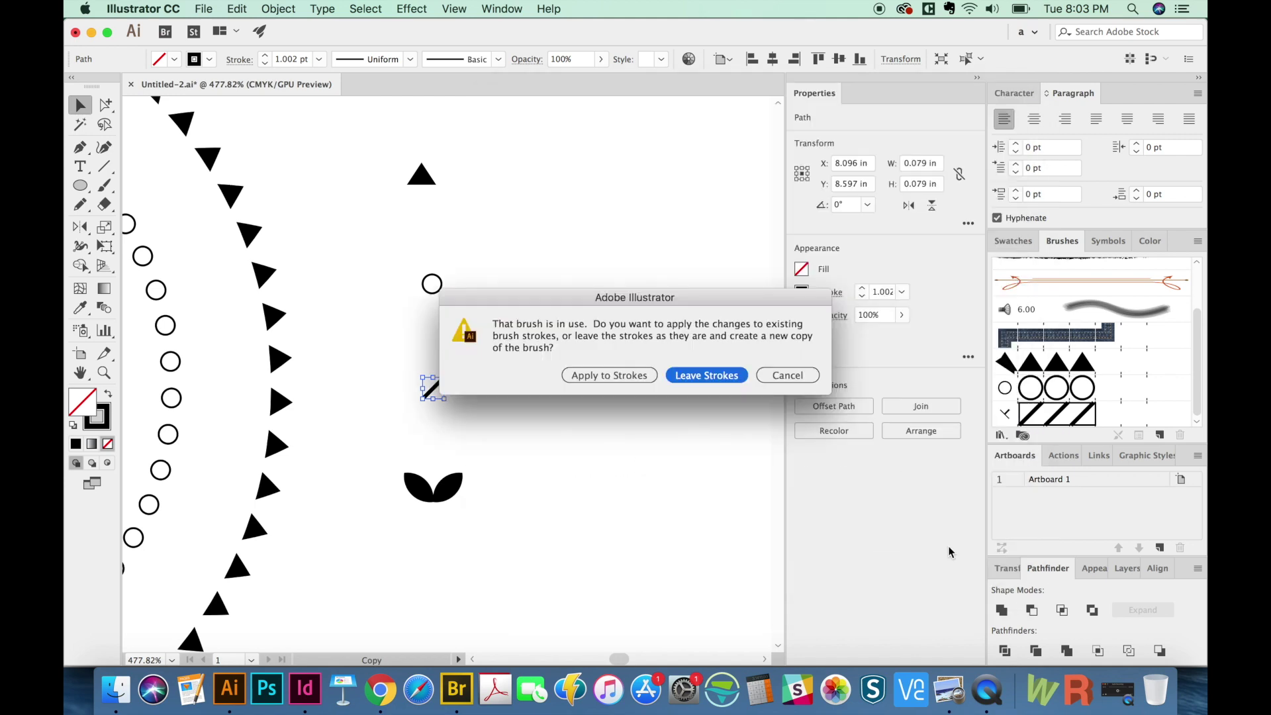
click(609, 375)
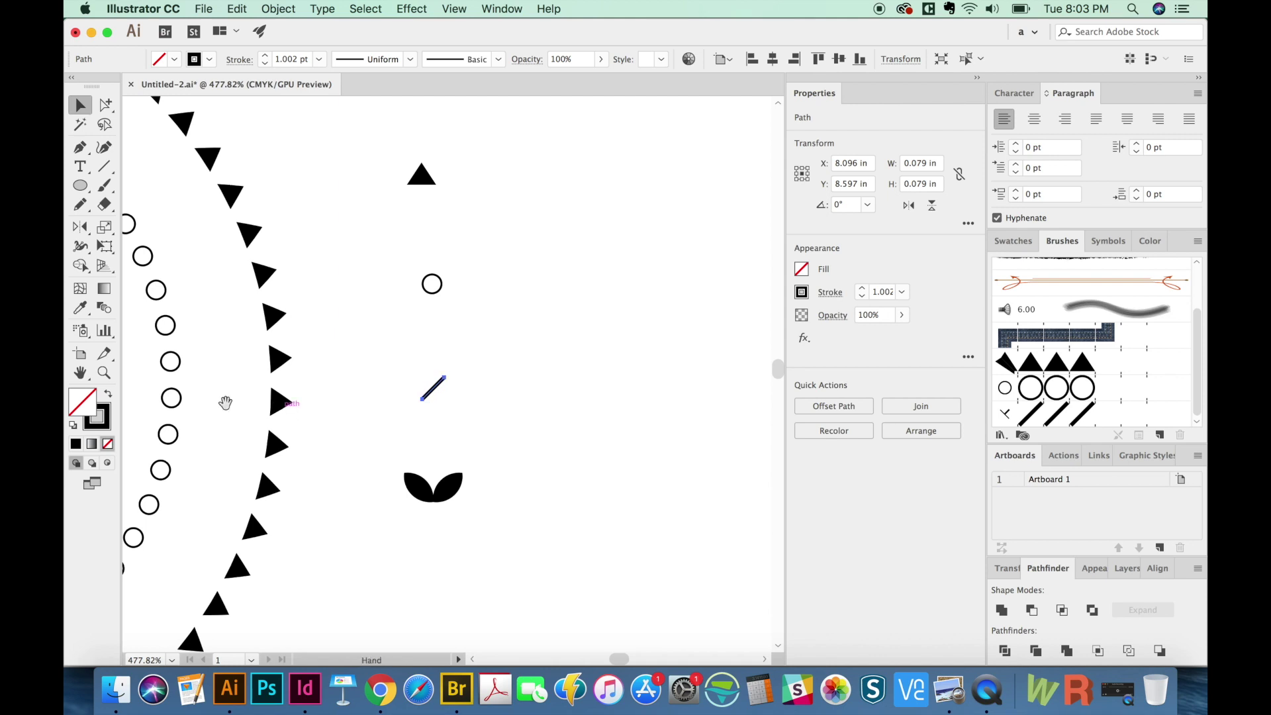
Create a Pattern Brush from the two-leaf base shape with spacing set to 50%.
drag(258, 406, 695, 382)
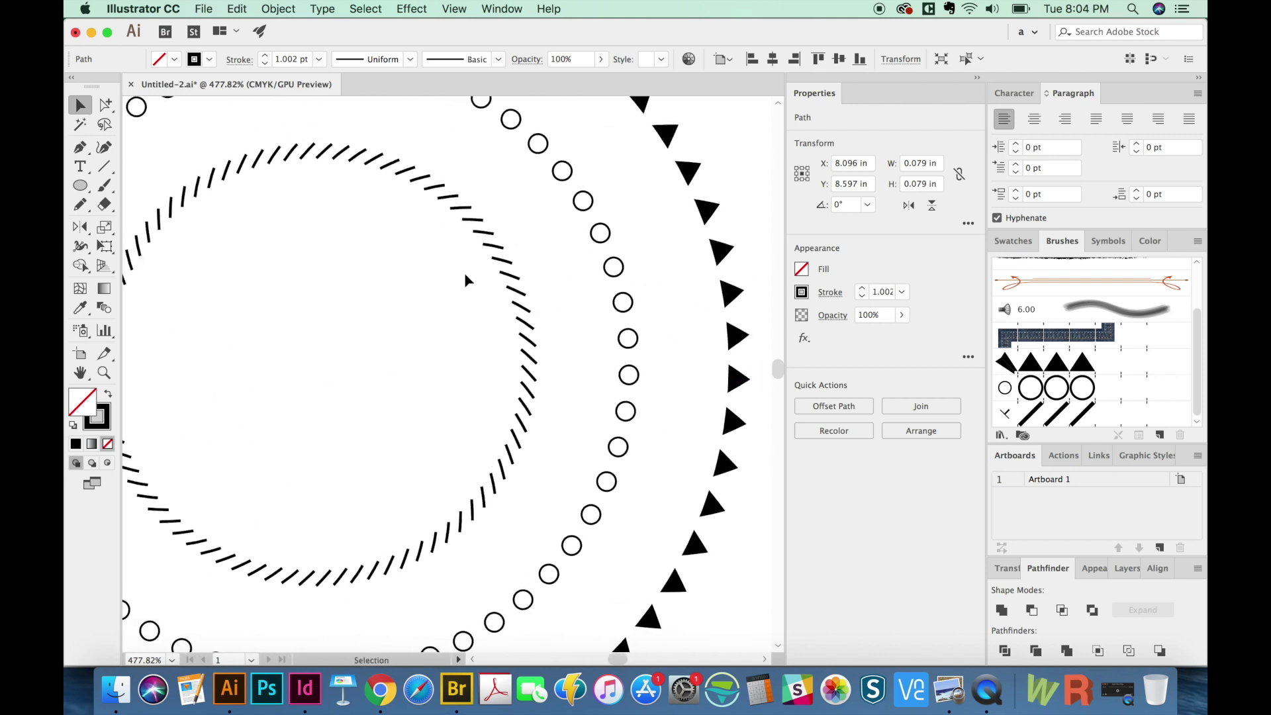
scroll(491, 337, down, 3)
click(627, 427)
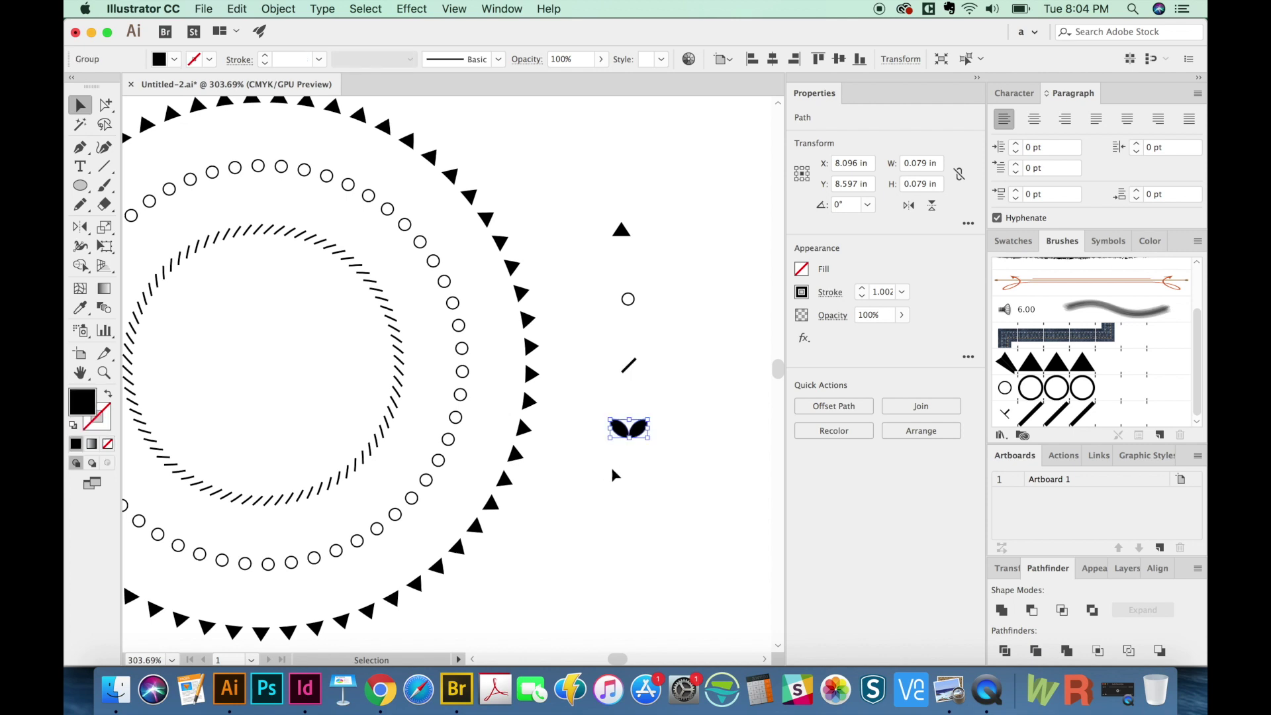
scroll(586, 421, up, 2)
scroll(586, 421, left, 2)
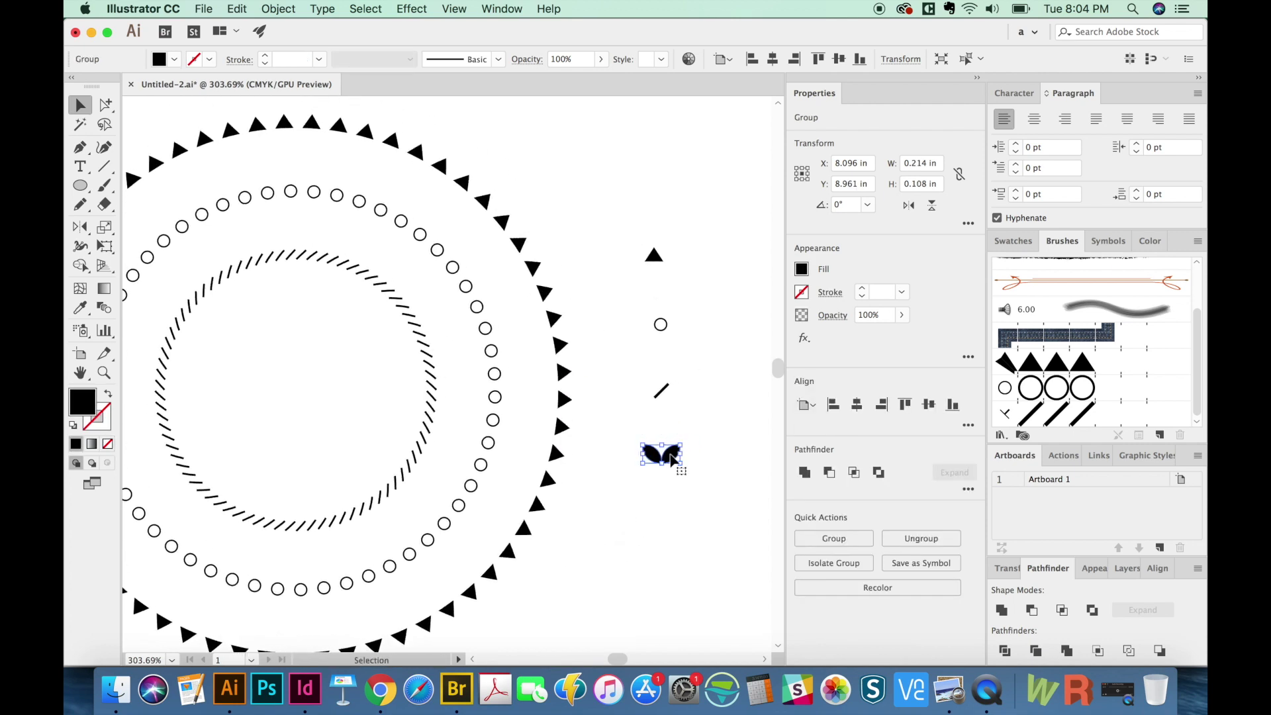
mouse_move(672, 459)
mouse_down()
mouse_move(1031, 358)
mouse_move(1046, 331)
mouse_move(1041, 341)
mouse_up()
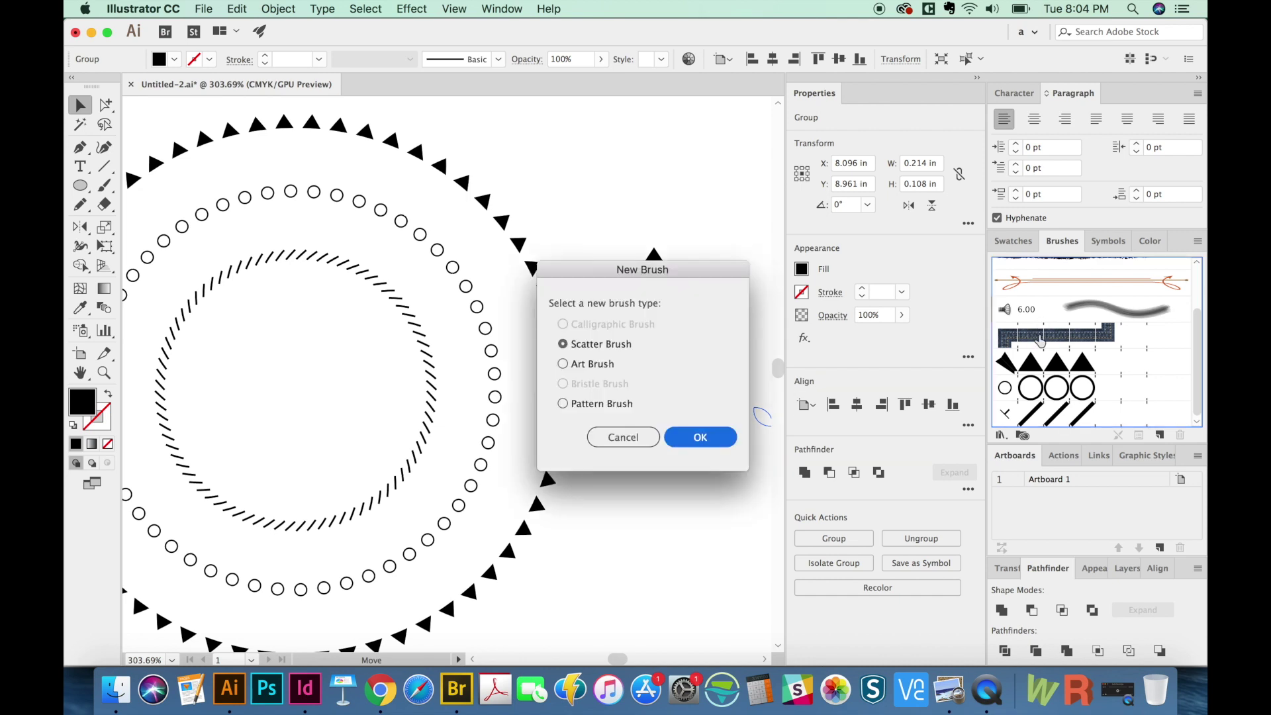
click(602, 407)
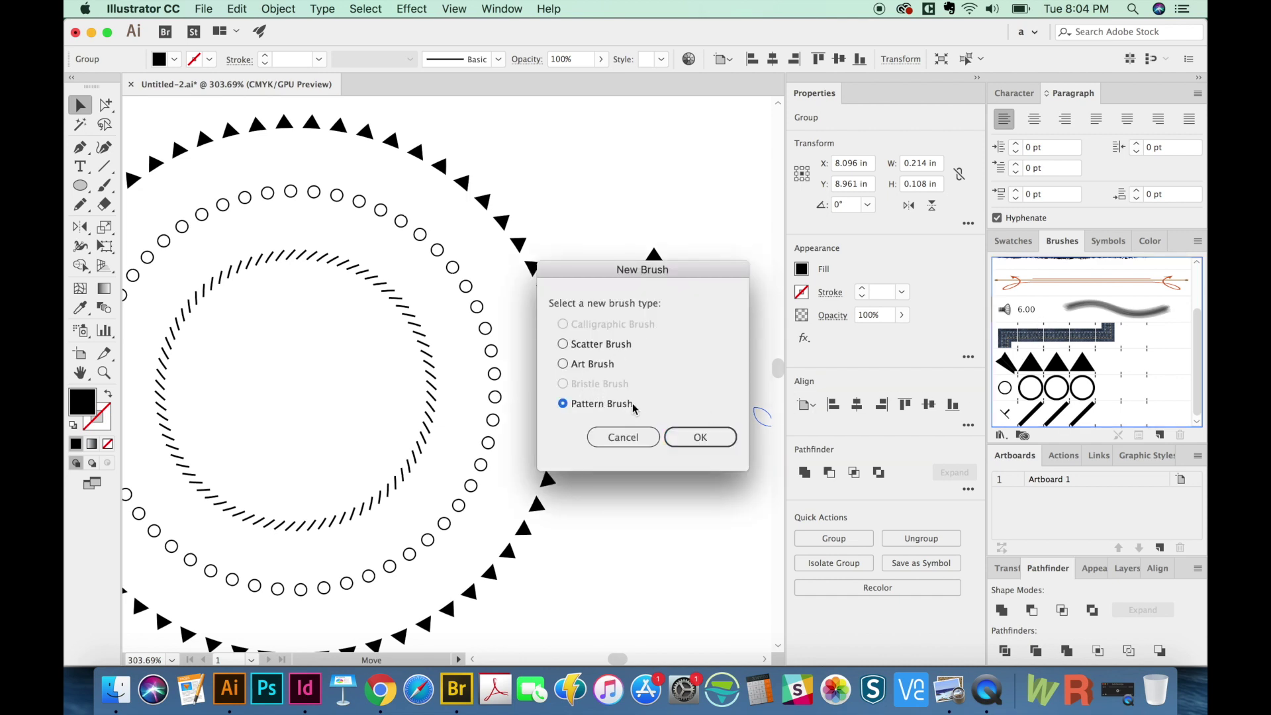
key(Return)
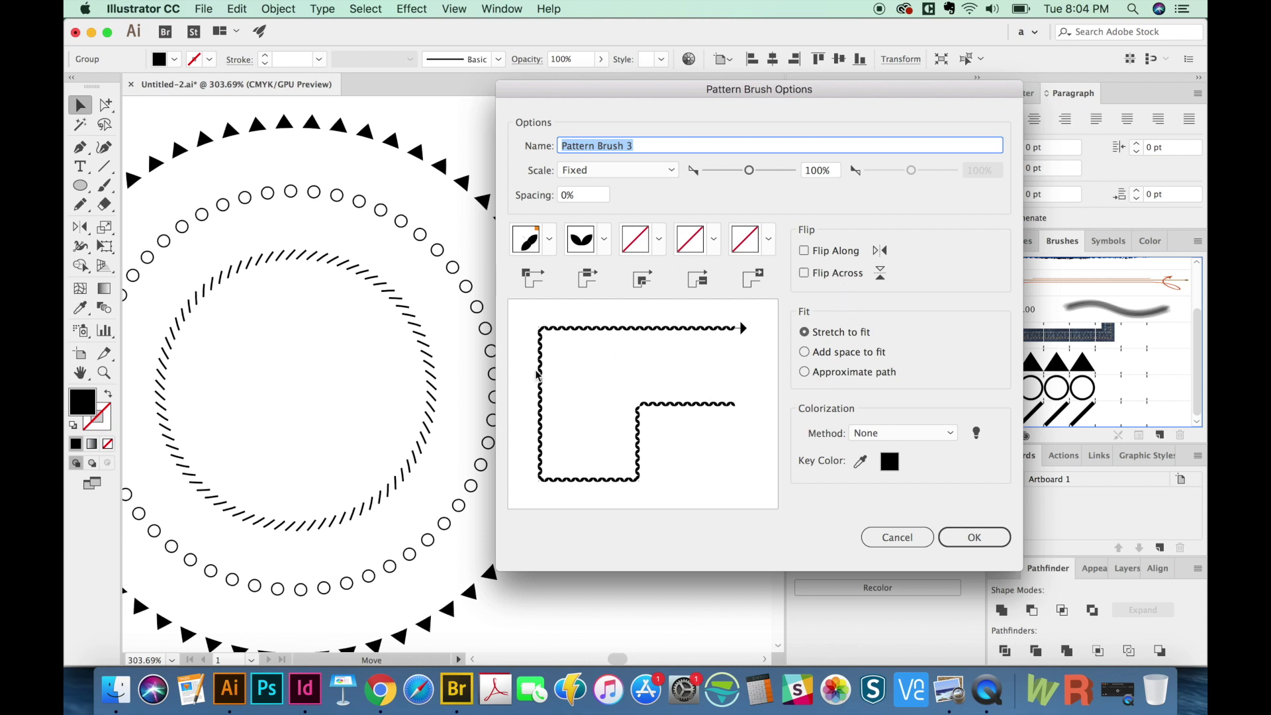
click(574, 195)
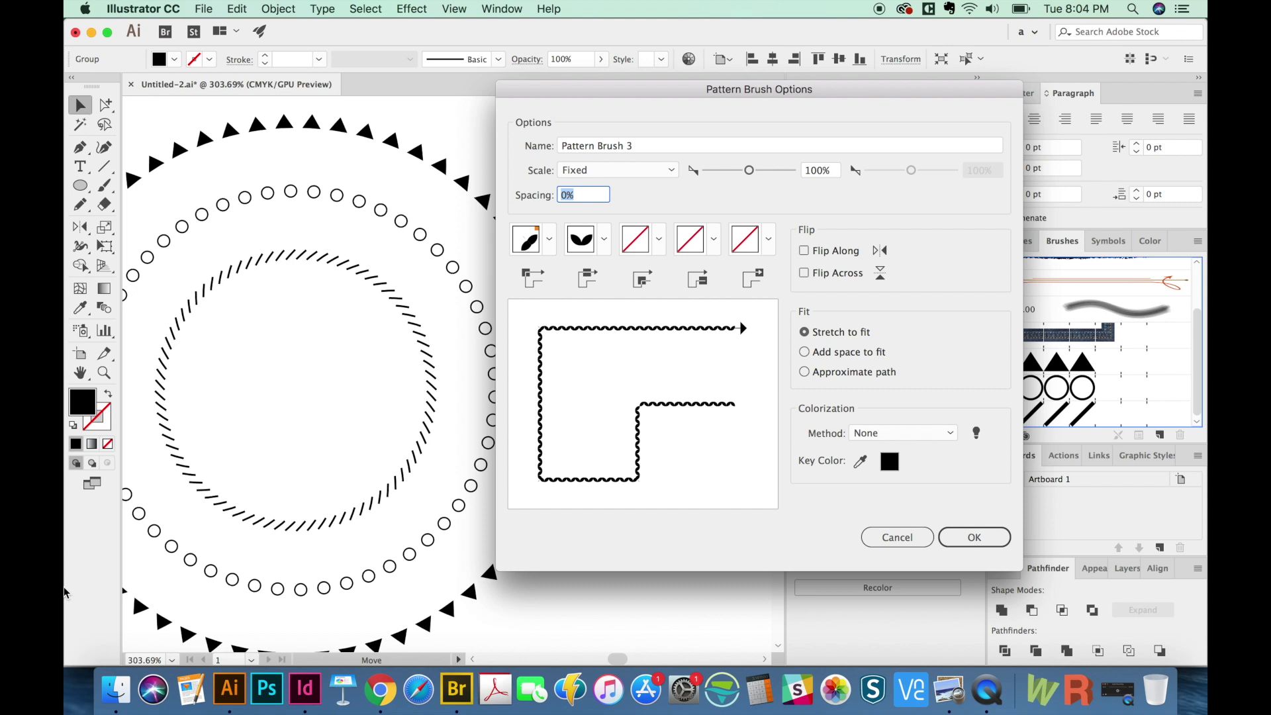
text(50)
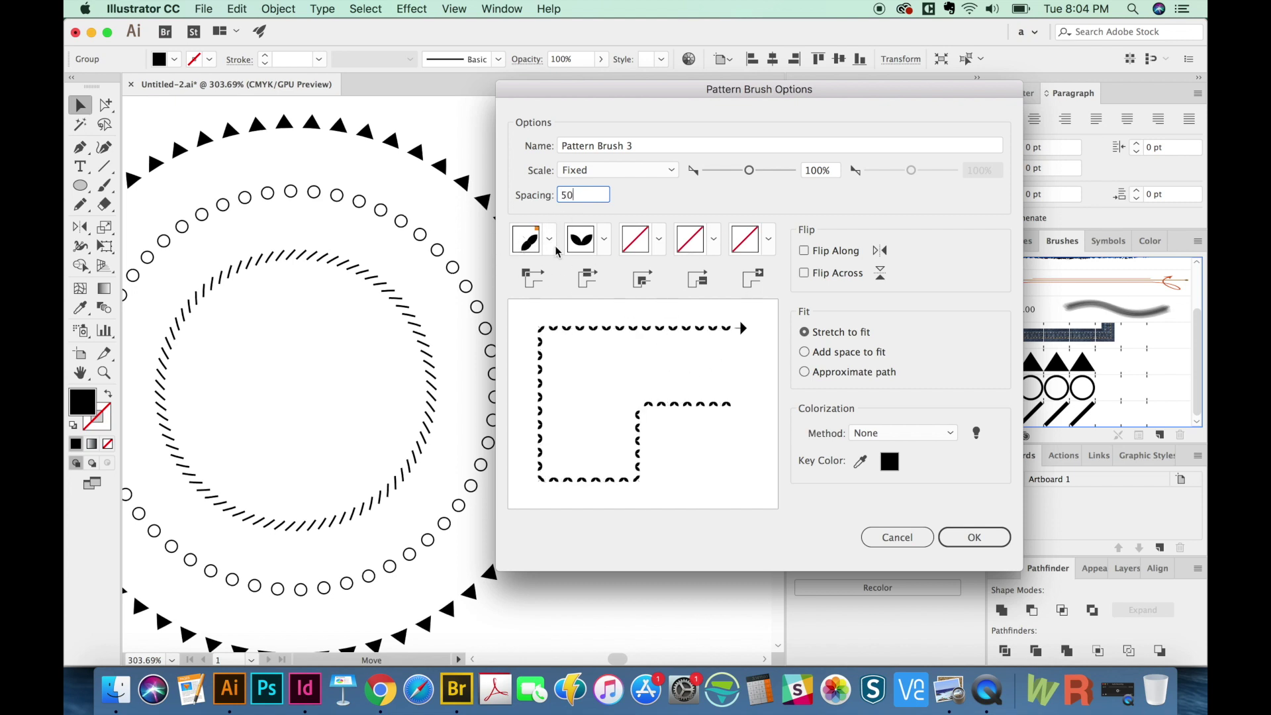
click(974, 539)
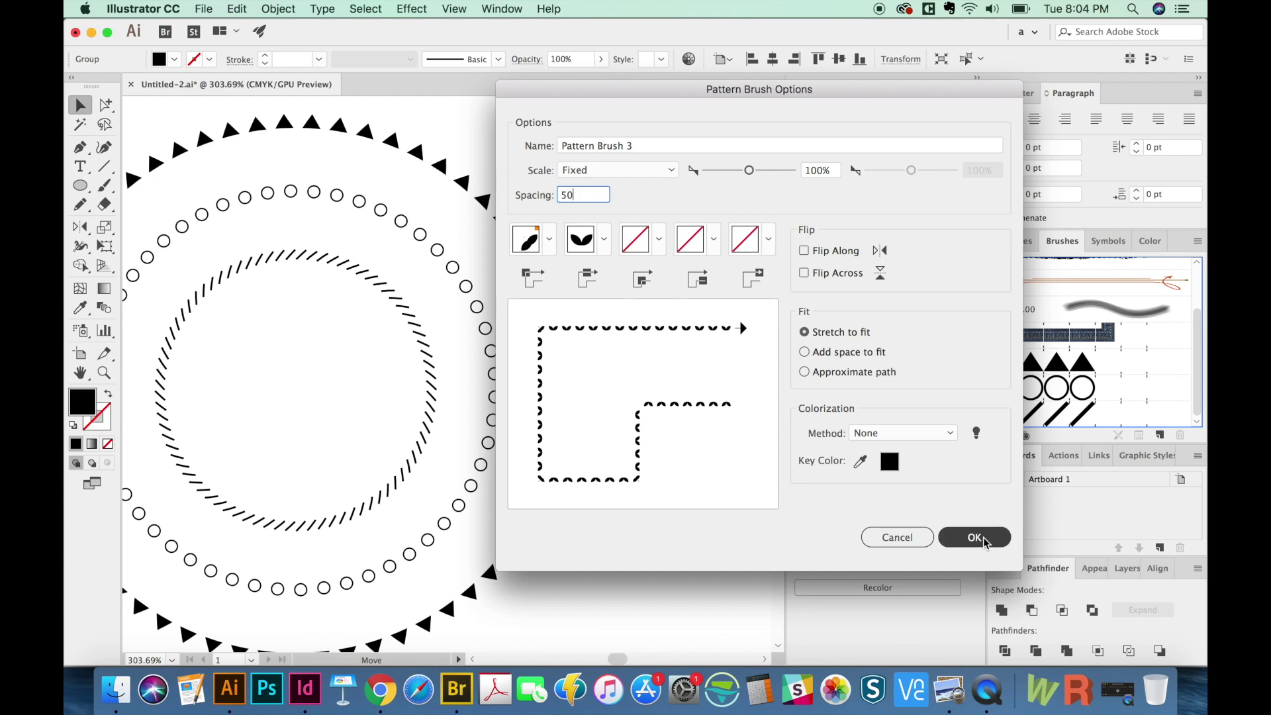
Make an enlarged concentric copy of the diagonal-line ring, about 3.69 in across, and apply the leaf pattern brush to it.
drag(528, 564, 626, 529)
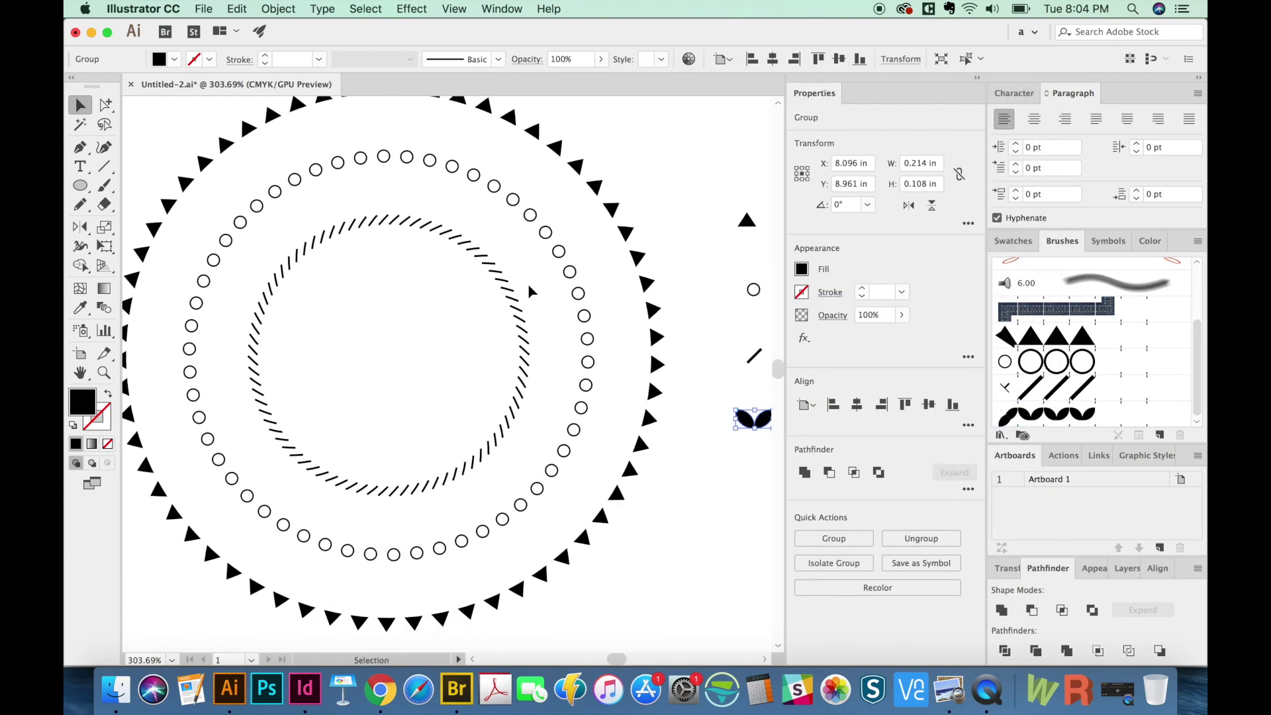
click(505, 278)
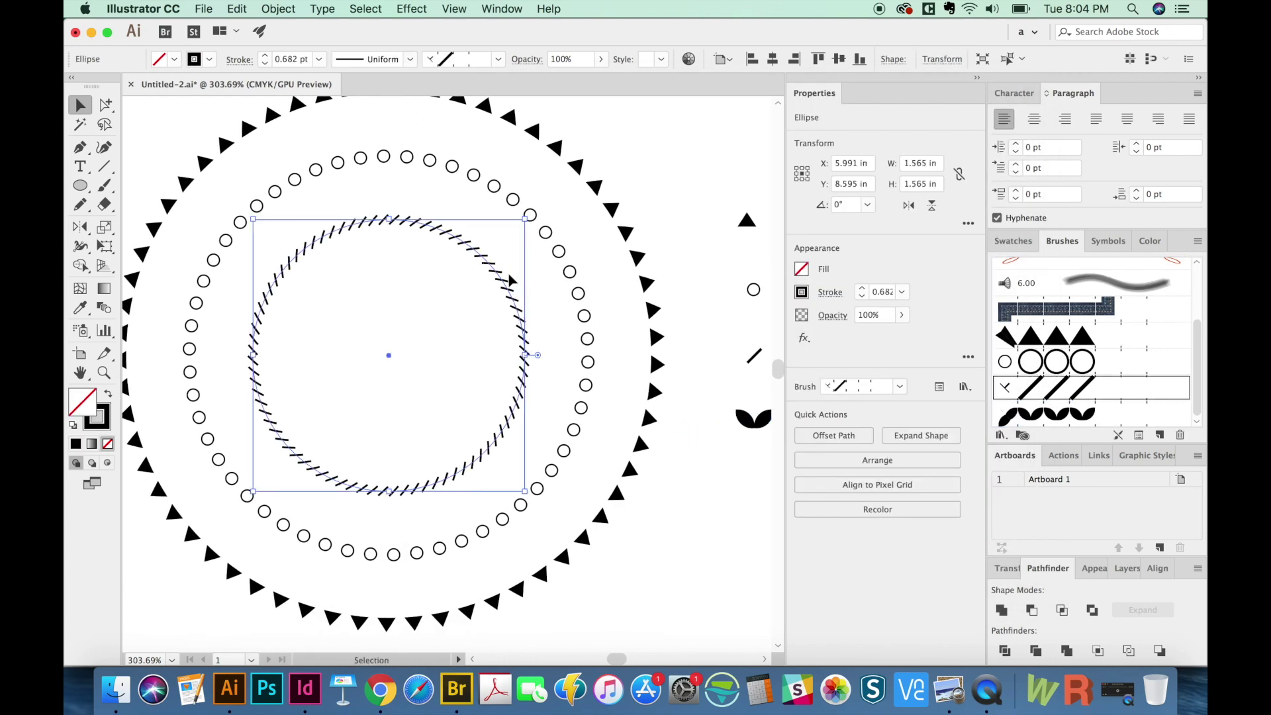
key(super+c)
key(alt+super)
mouse_move(525, 220)
mouse_down()
mouse_move(533, 228)
mouse_move(476, 272)
mouse_move(551, 230)
mouse_move(702, 265)
mouse_move(735, 295)
mouse_up()
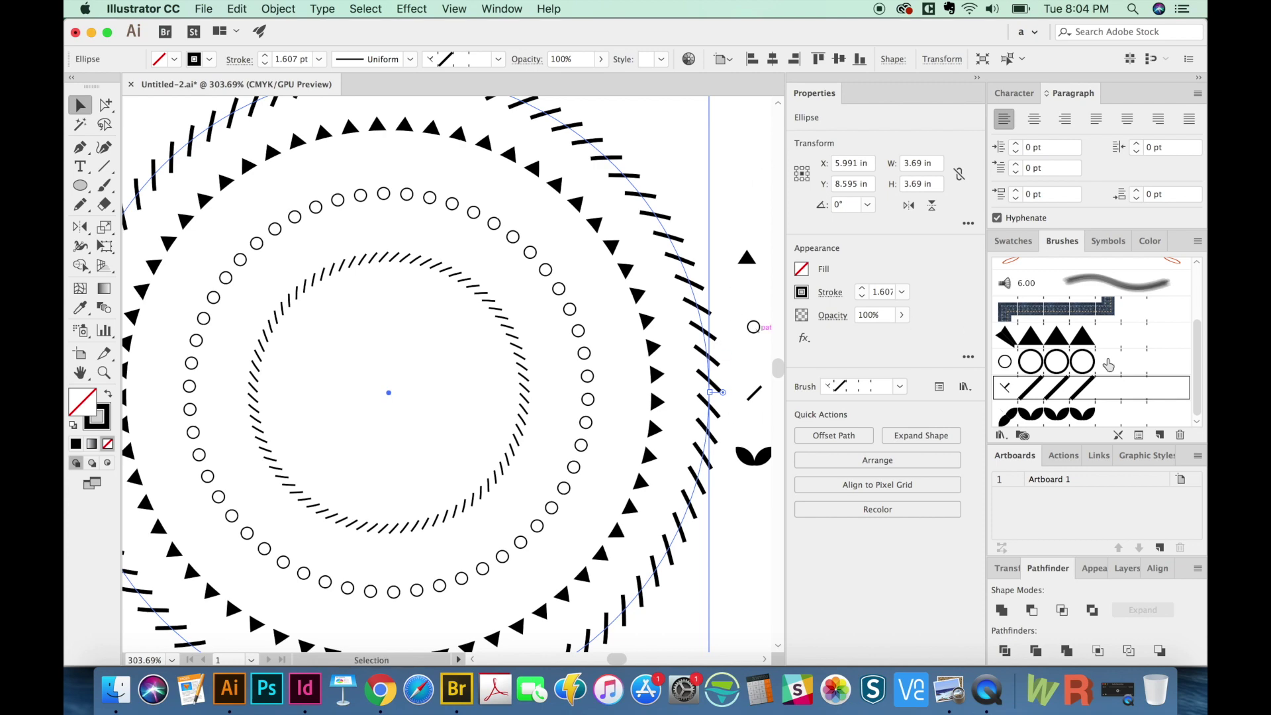
click(1043, 425)
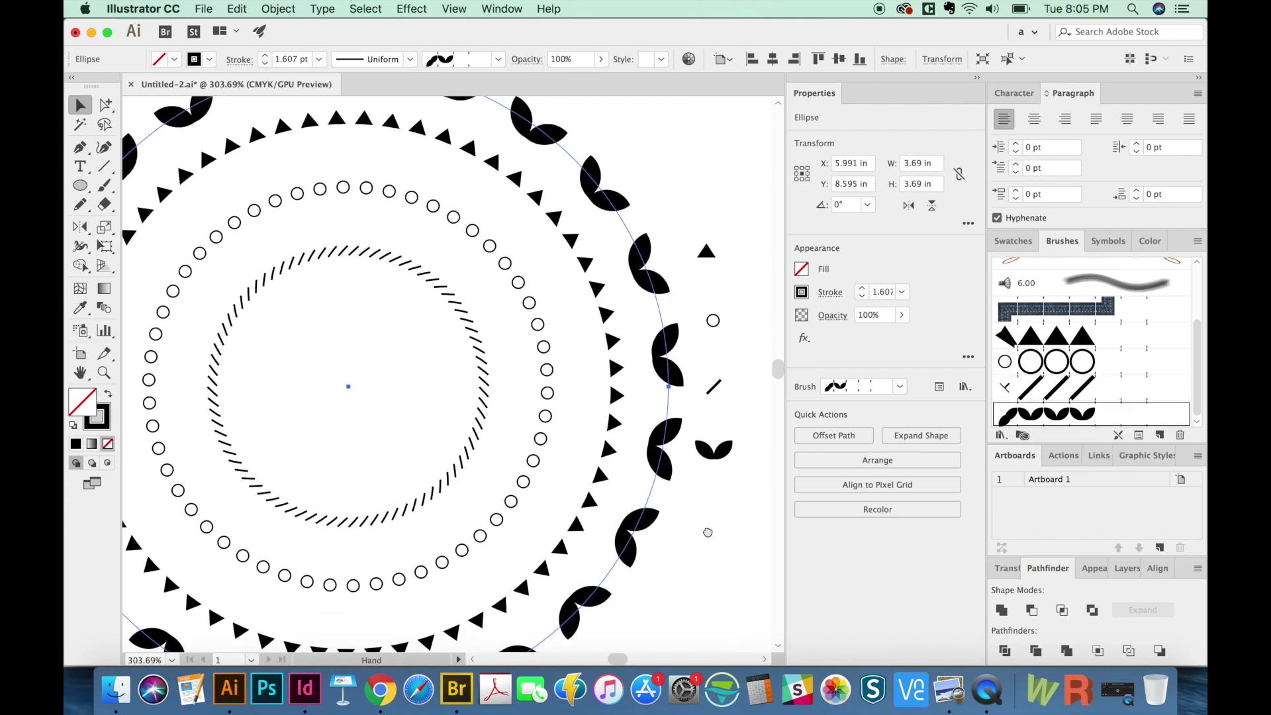
Place the leaf pattern brush's tile artwork on the empty canvas area outside the rings for editing.
mouse_move(570, 450)
mouse_down()
mouse_move(601, 497)
mouse_move(693, 425)
mouse_move(603, 485)
mouse_move(419, 449)
mouse_up()
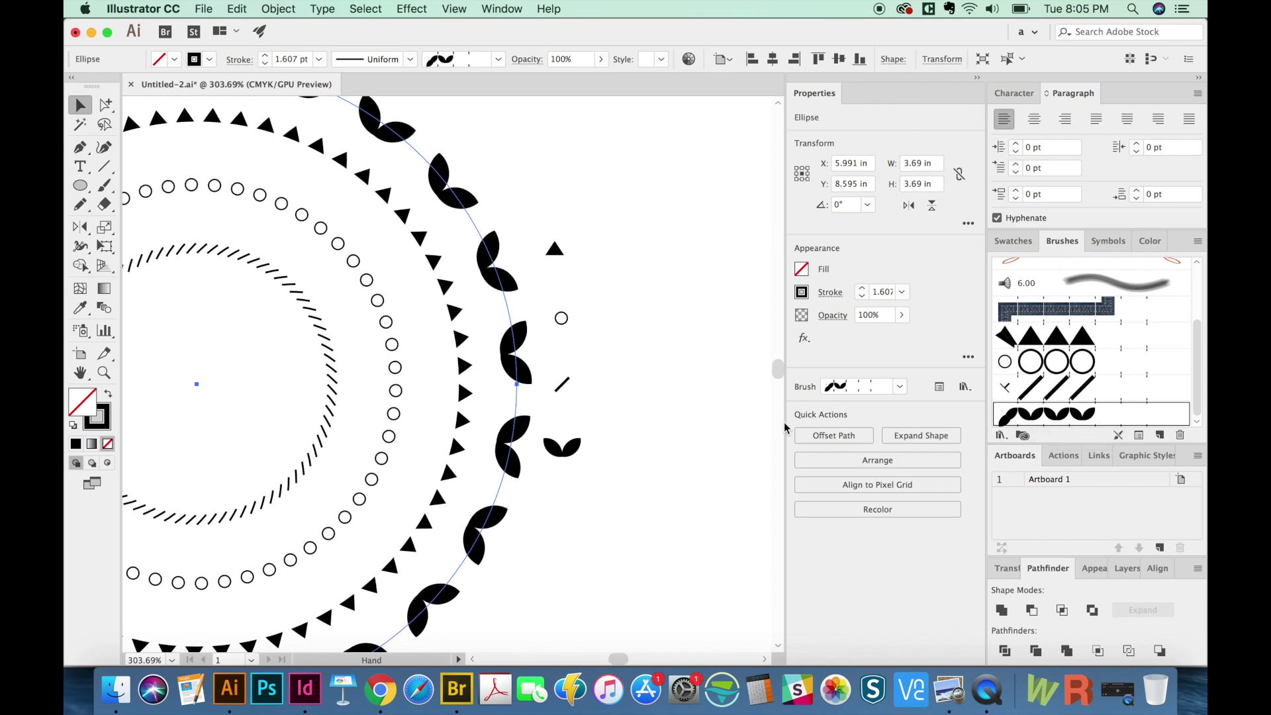
drag(686, 541, 686, 499)
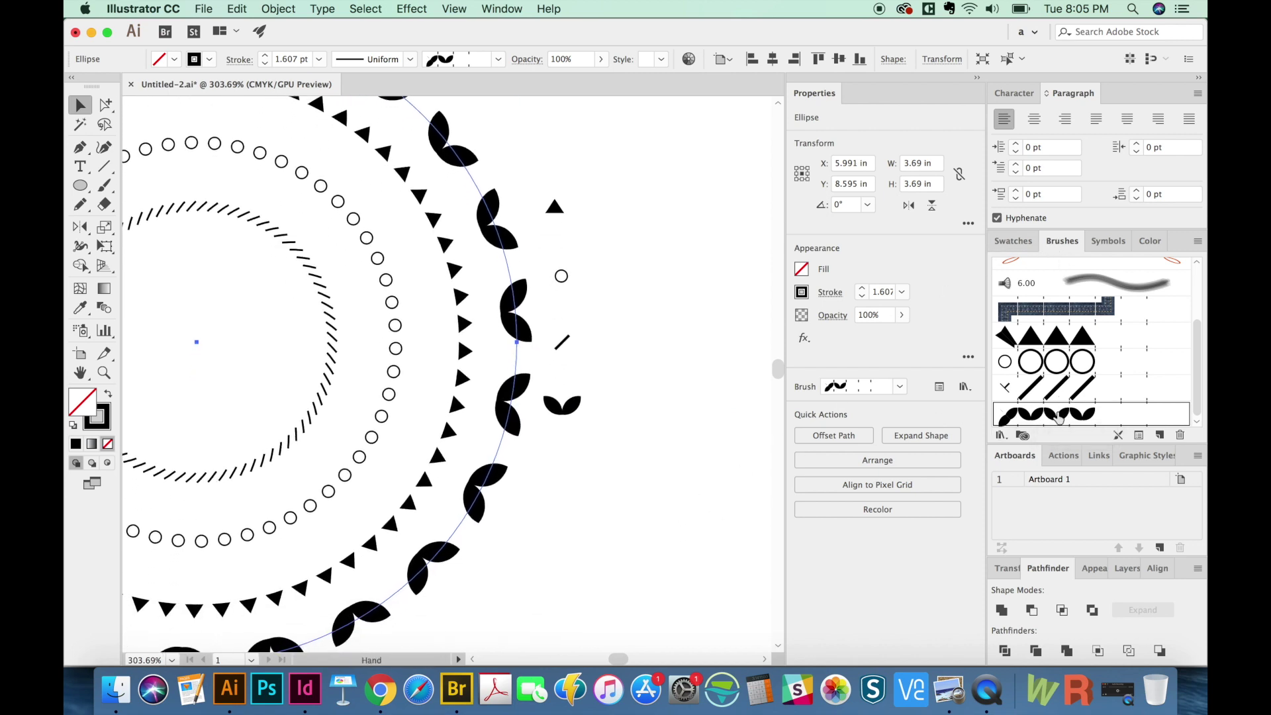
mouse_move(1062, 417)
mouse_down()
mouse_move(1033, 411)
mouse_move(743, 462)
mouse_move(653, 534)
mouse_move(649, 522)
mouse_up()
click(632, 576)
scroll(630, 570, down, 4)
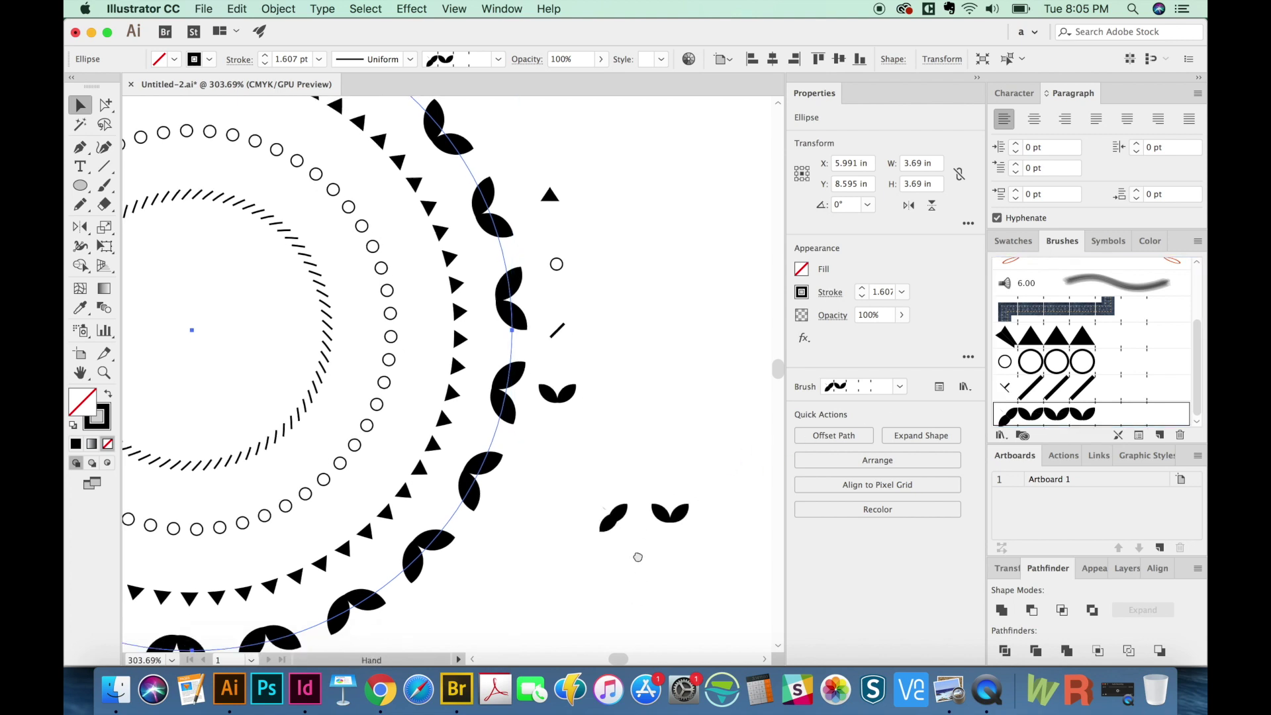
scroll(629, 569, right, 4)
click(610, 483)
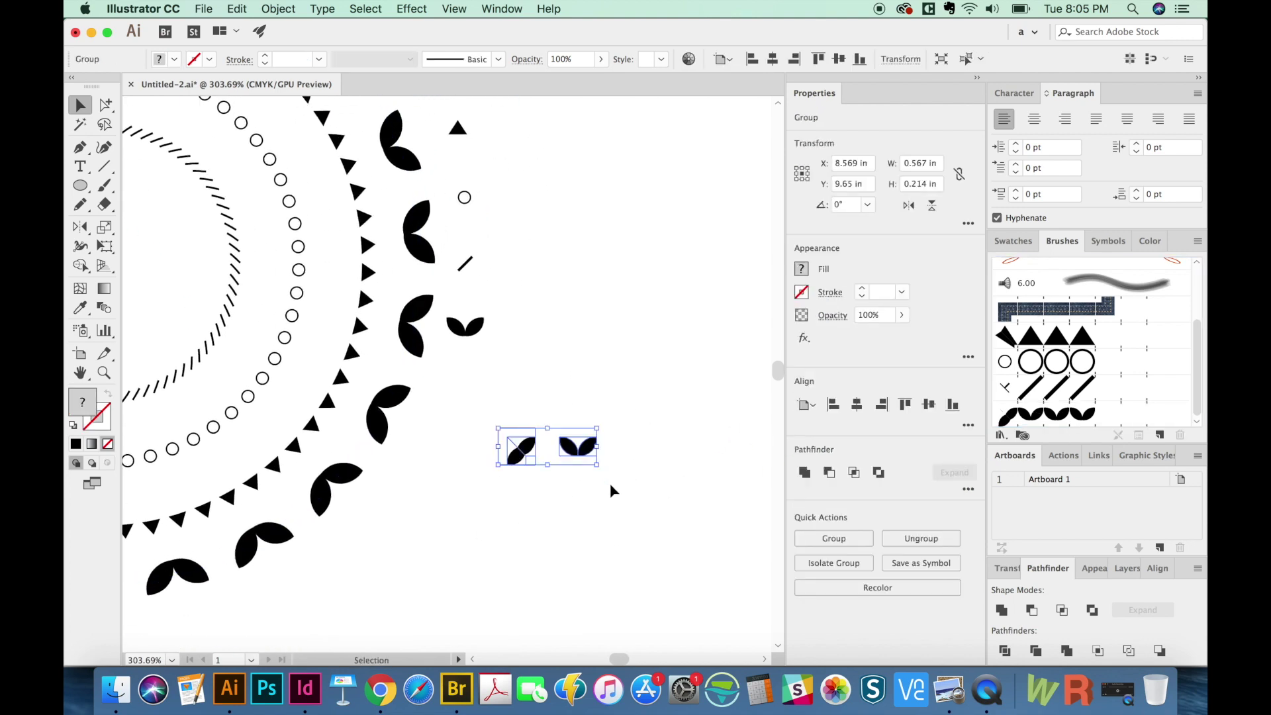
Examine the placed leaf brush tiles up close in Outline view to see their paths and bounding shapes.
click(665, 377)
drag(639, 397, 511, 512)
click(565, 504)
key(z)
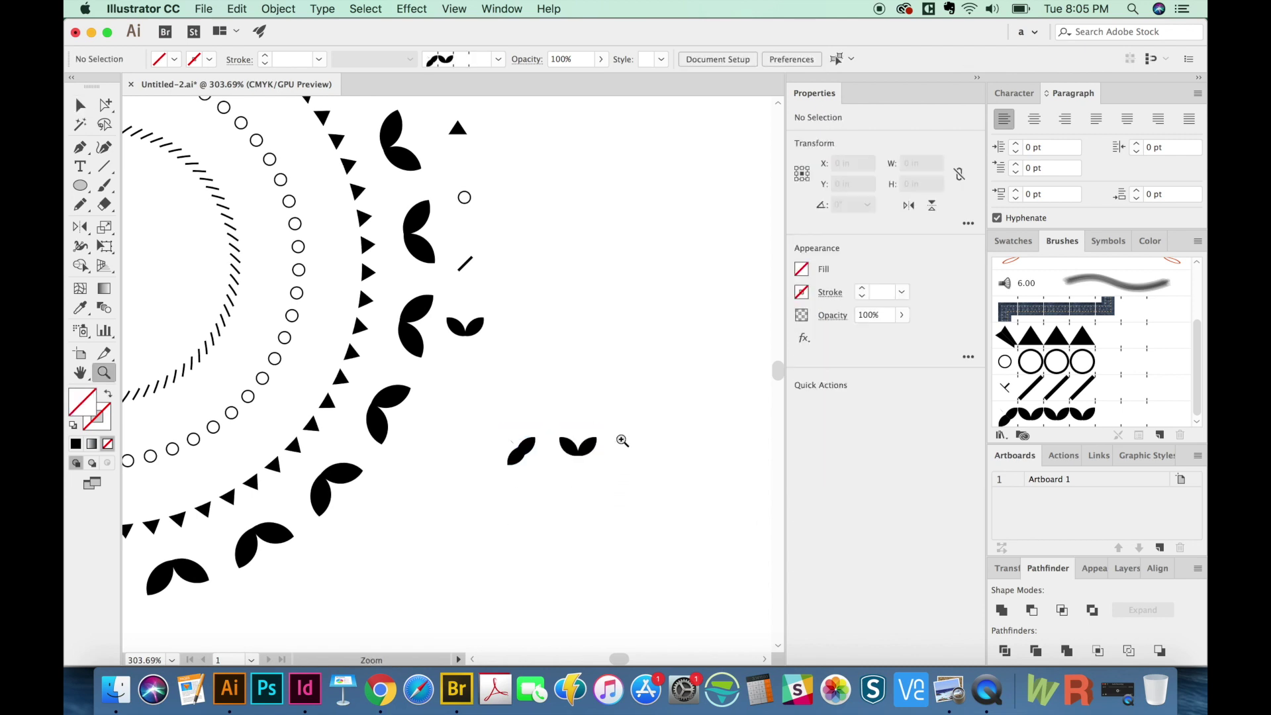
drag(639, 396, 462, 525)
key(v)
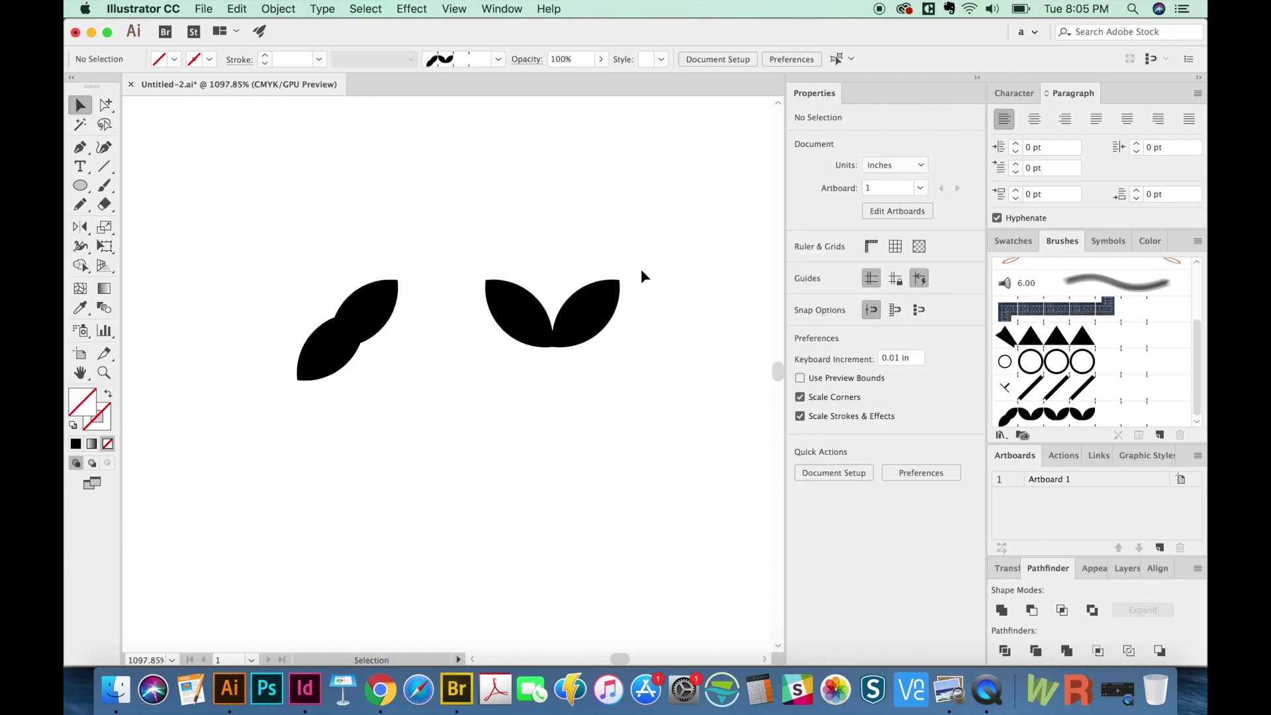
drag(670, 240, 331, 434)
click(570, 474)
key(super+y)
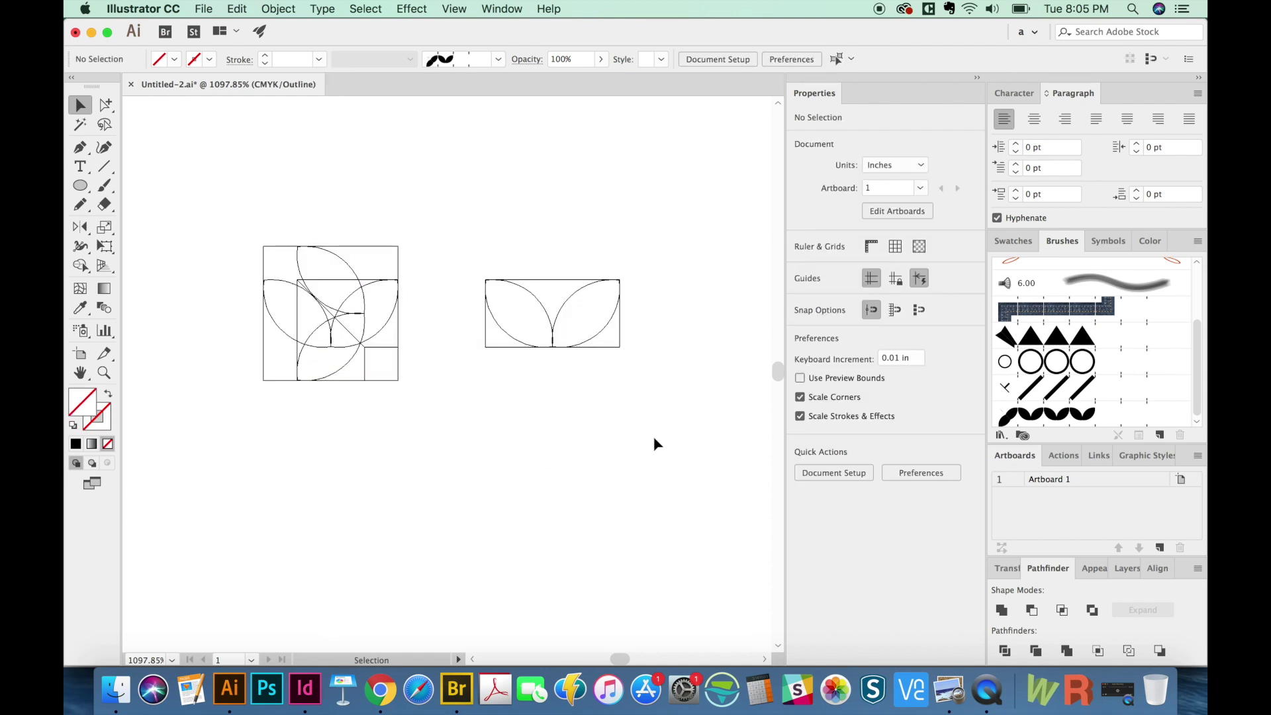
key(super+y)
key(super+y)
drag(668, 245, 459, 386)
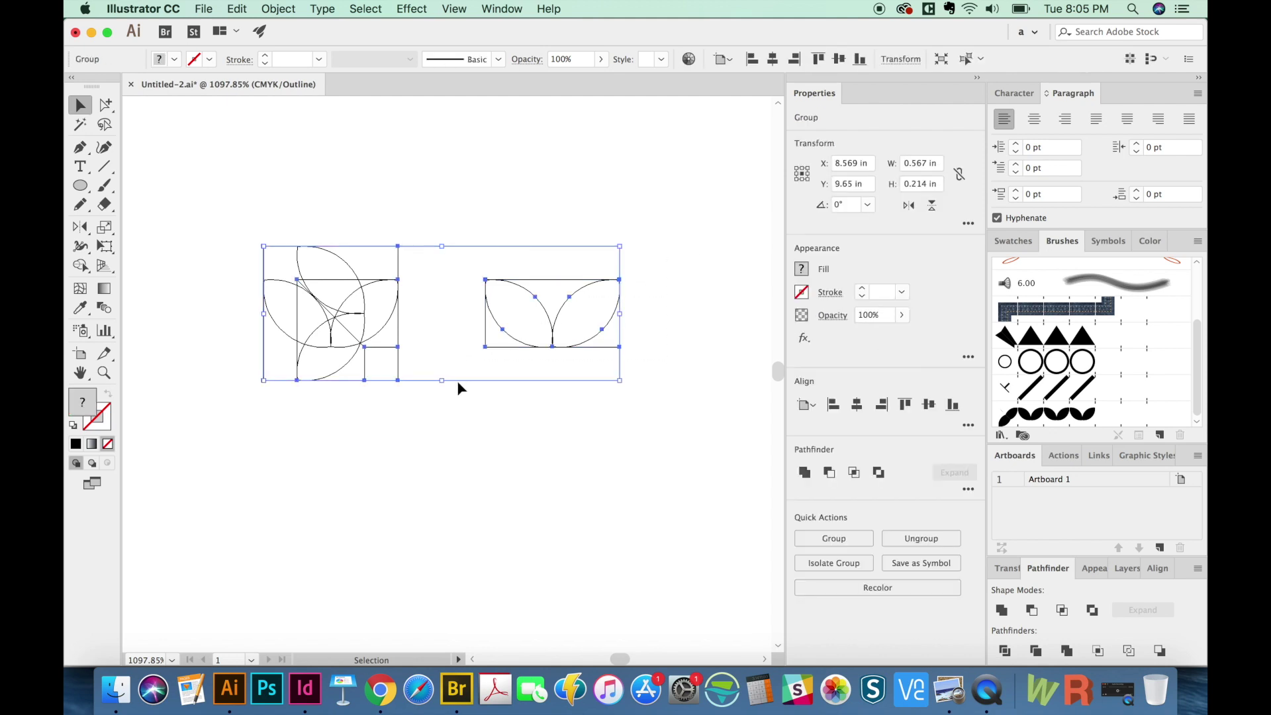
click(637, 330)
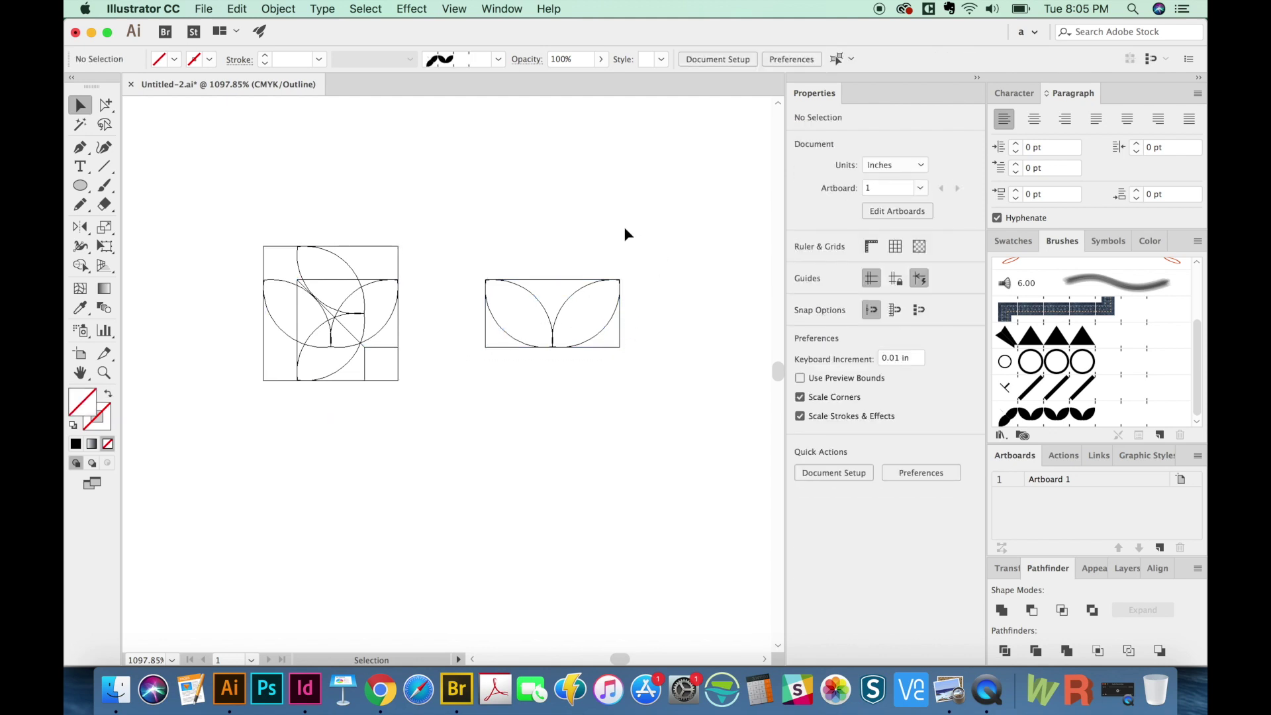
Rotate the placed leaf side tile 90° clockwise, including its bounding rectangle, so the leaf tips point right.
key(a)
drag(666, 251, 467, 375)
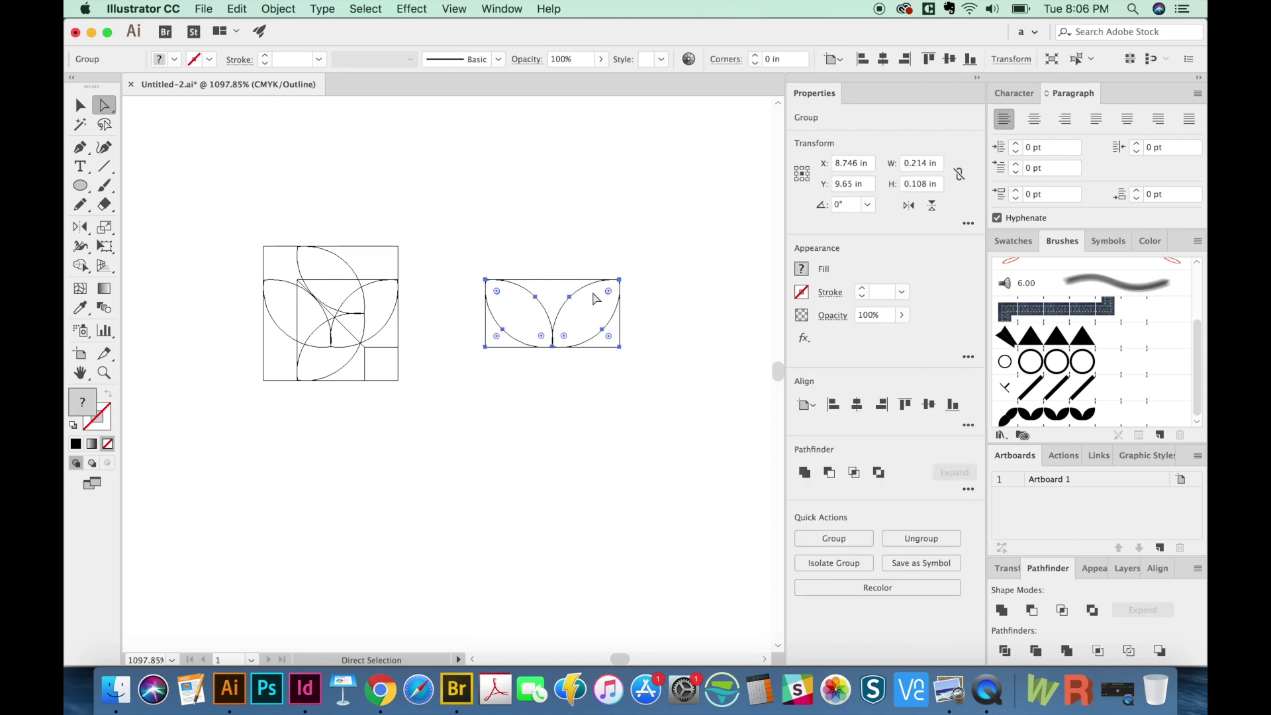
key(e)
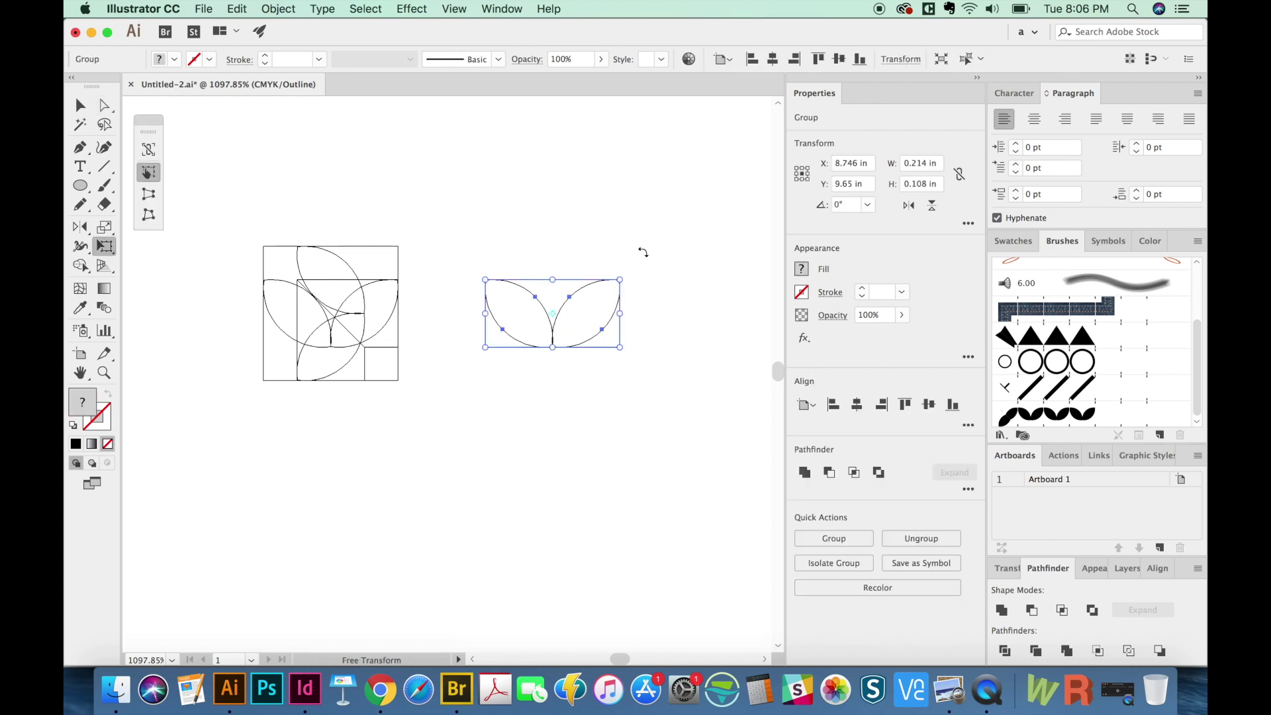
drag(638, 249, 596, 411)
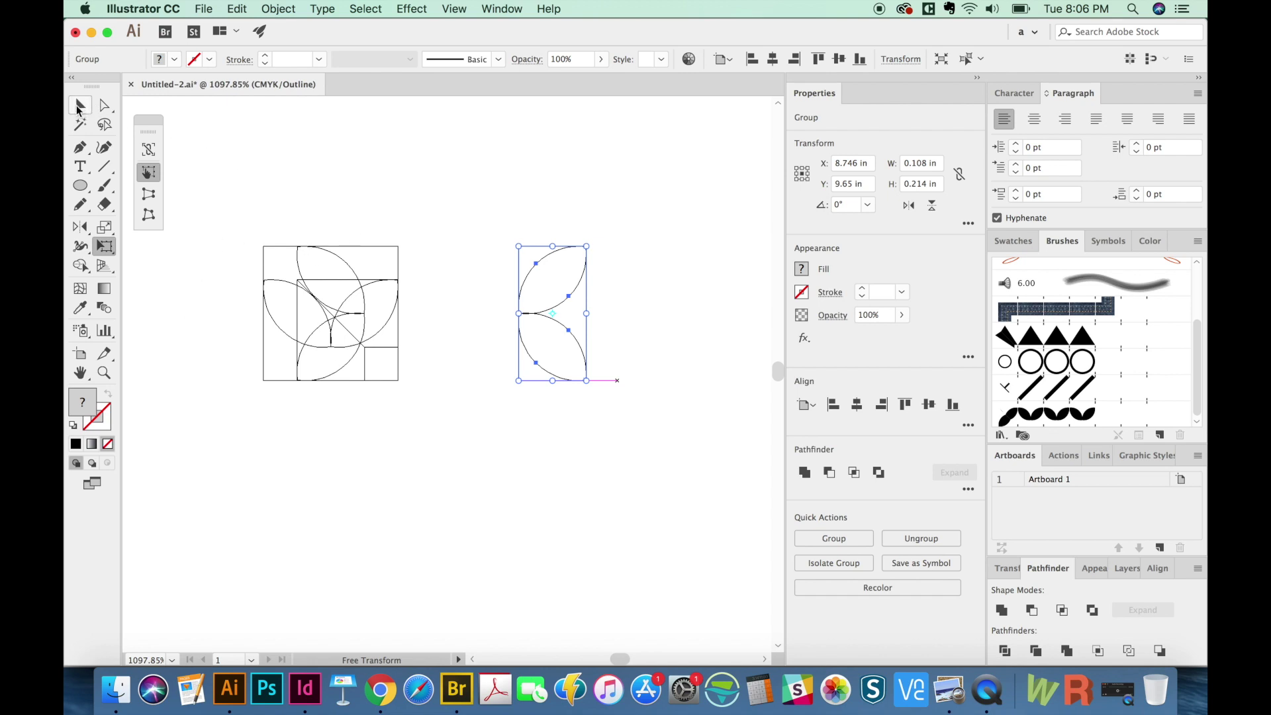
click(79, 107)
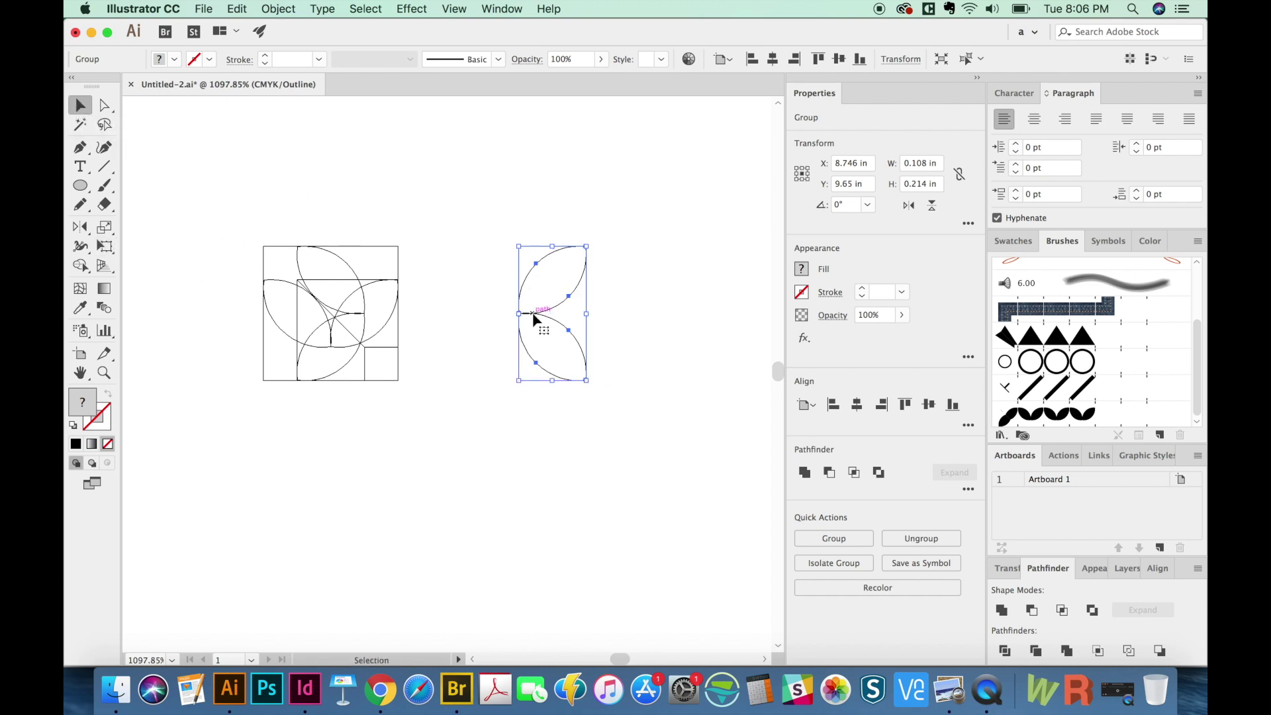
Replace the leaf brush's side tile with the rotated leaves, set Add space to fit, and apply the change to existing strokes.
mouse_move(535, 320)
mouse_down()
mouse_move(682, 444)
mouse_move(986, 383)
mouse_move(1037, 419)
mouse_move(1036, 438)
mouse_up()
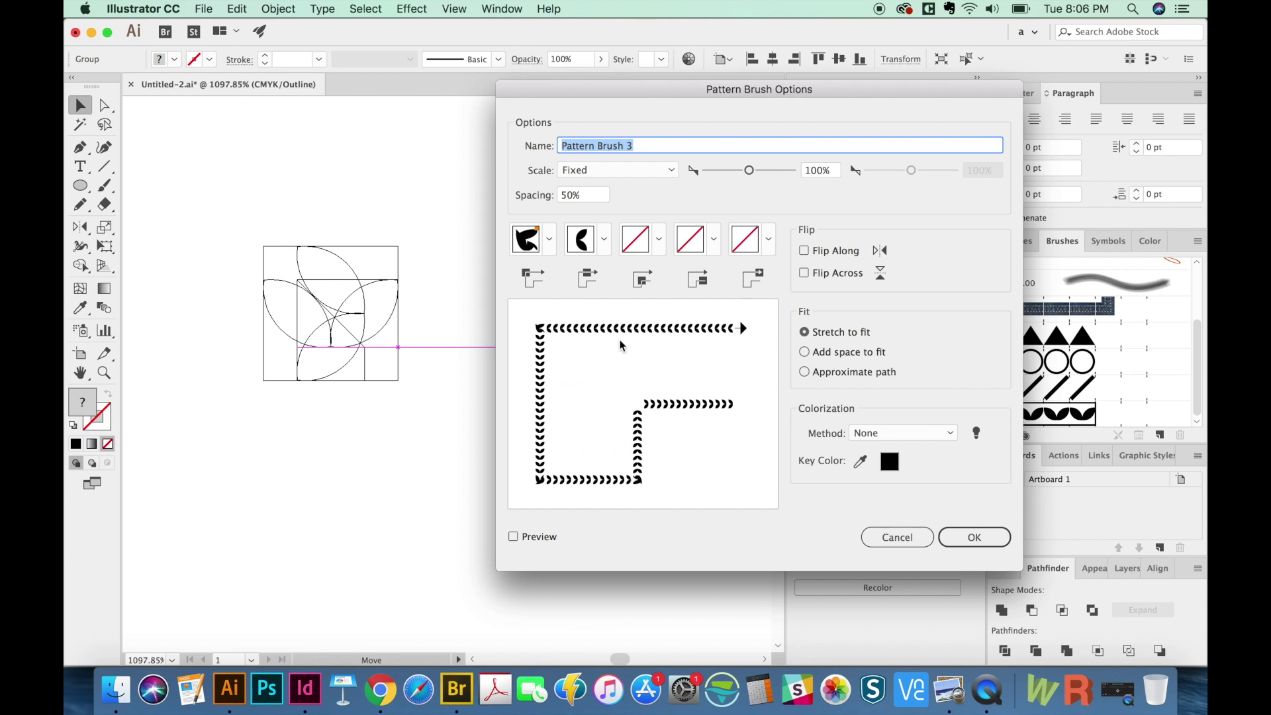
click(846, 355)
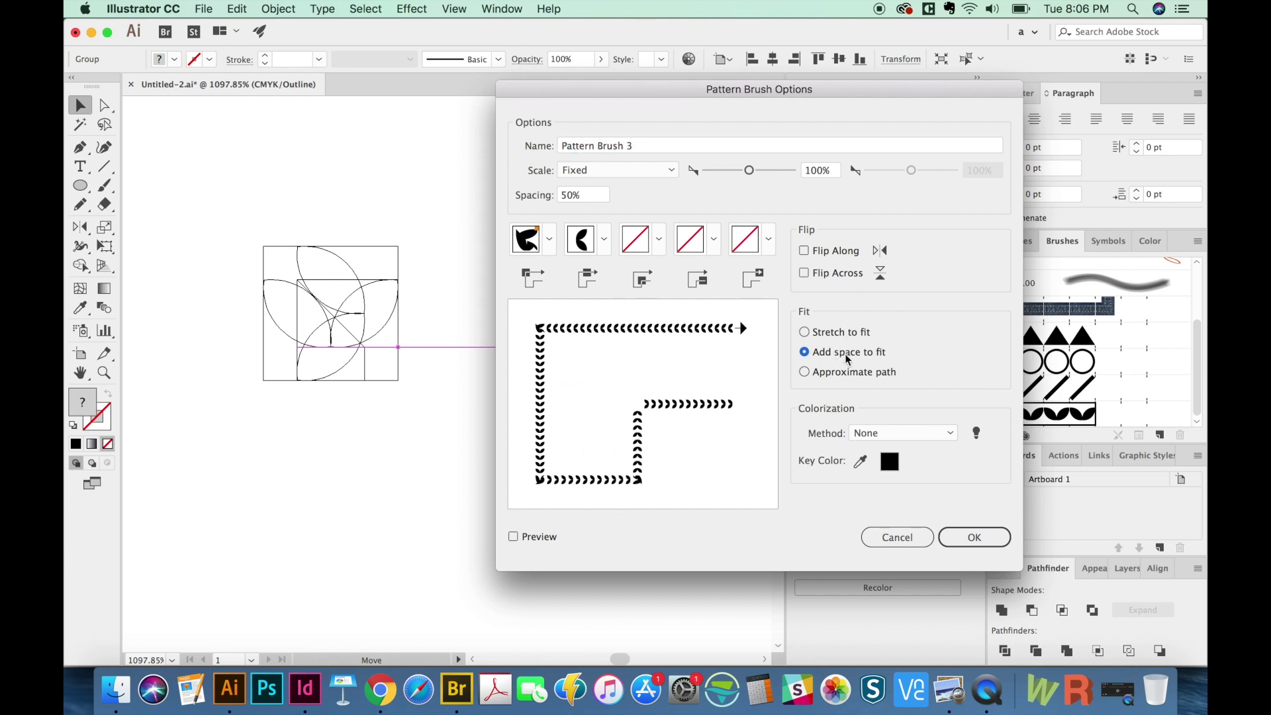
click(974, 537)
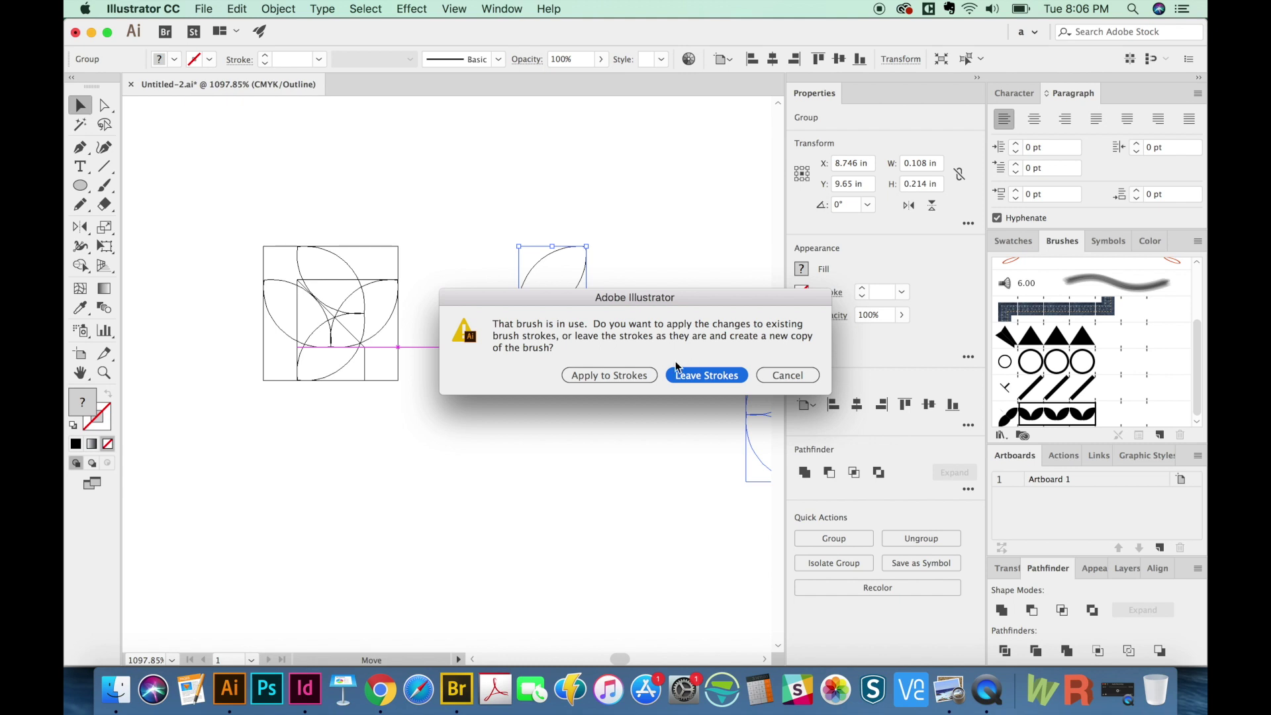
click(609, 375)
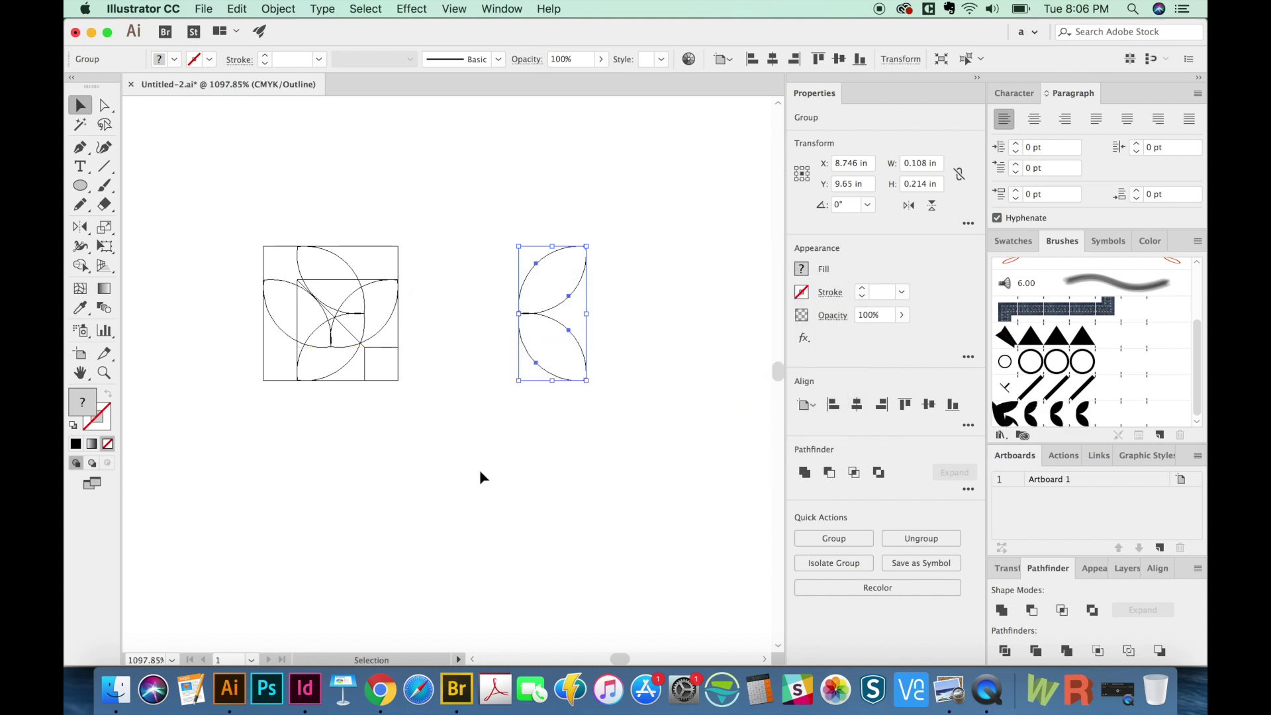
Return to the preview display and examine how the updated leaf brush runs around the outer ring.
key(super+minus)
key(super+minus)
key(super+minus)
key(super+minus)
key(super+y)
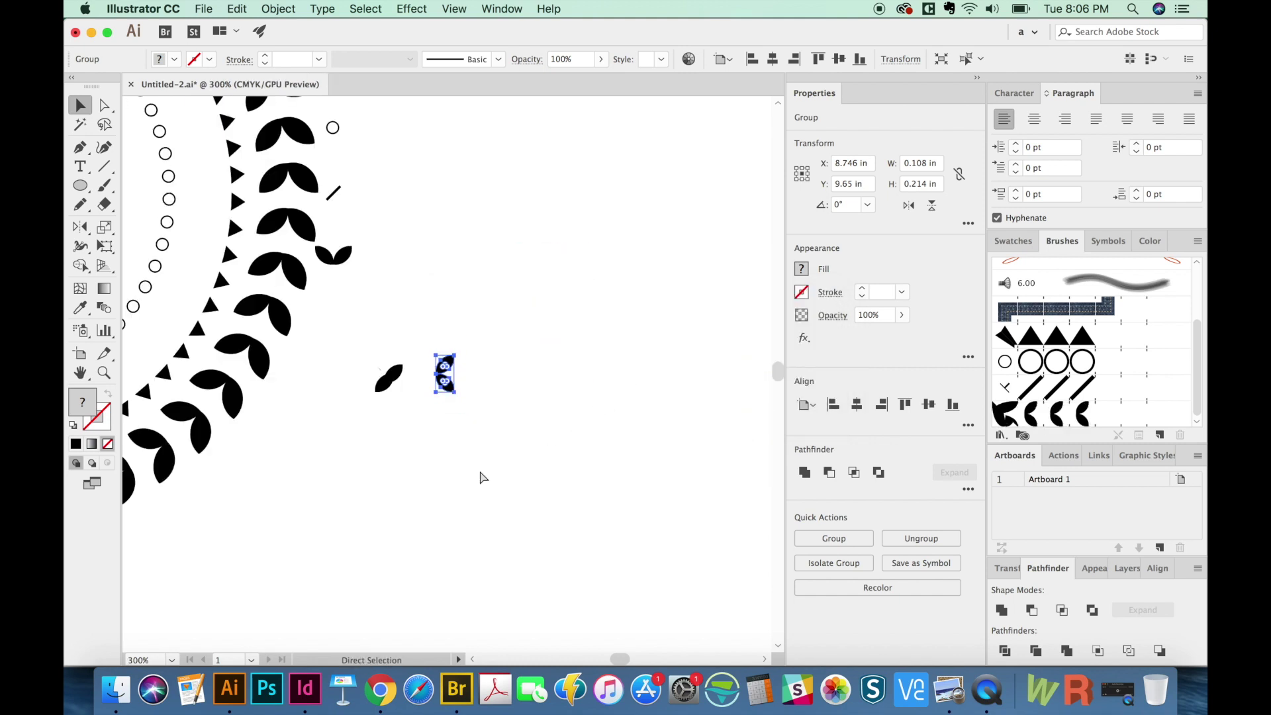
key(space)
drag(353, 380, 666, 449)
drag(627, 490, 655, 587)
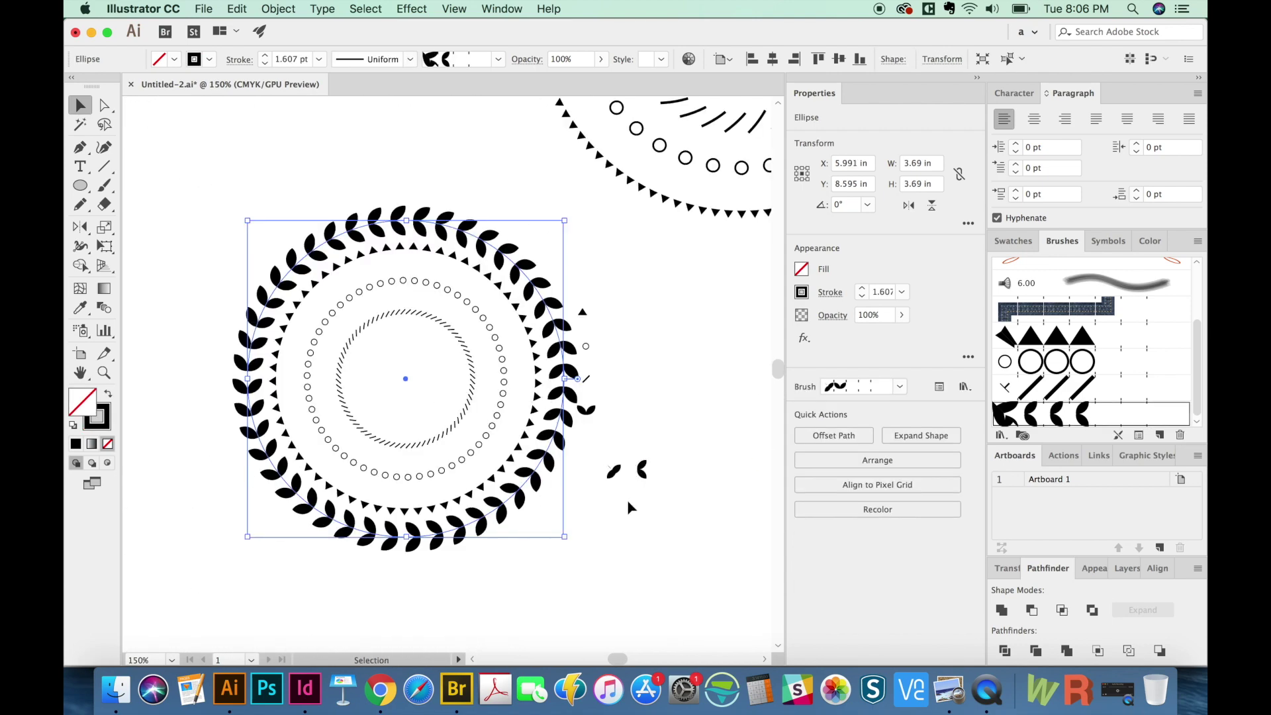
key(z)
click(574, 469)
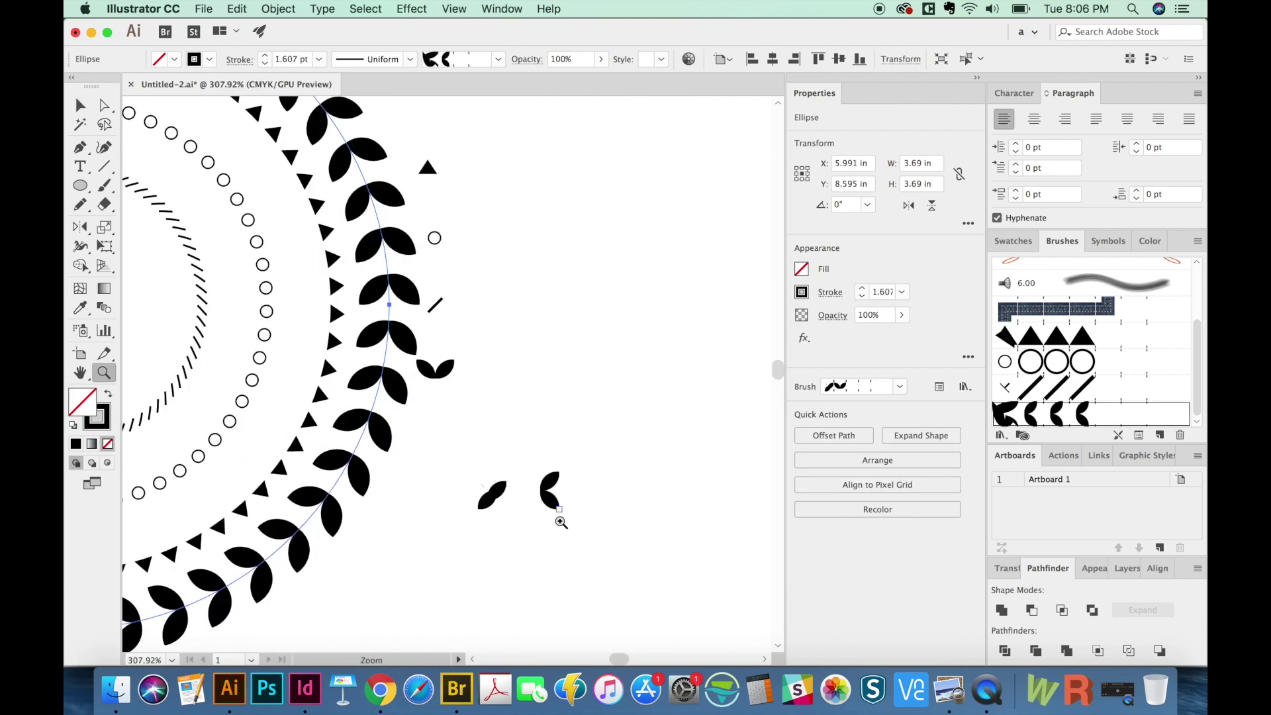
key(space)
drag(372, 488, 459, 480)
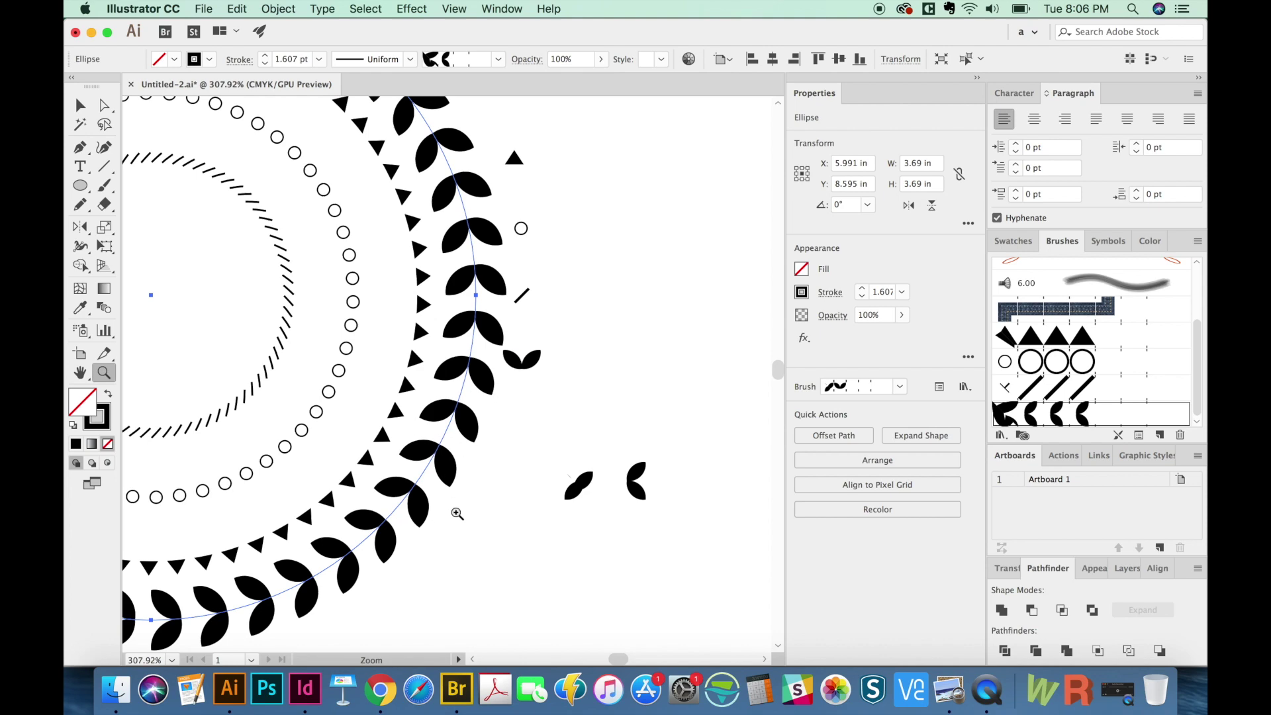
drag(412, 524, 584, 520)
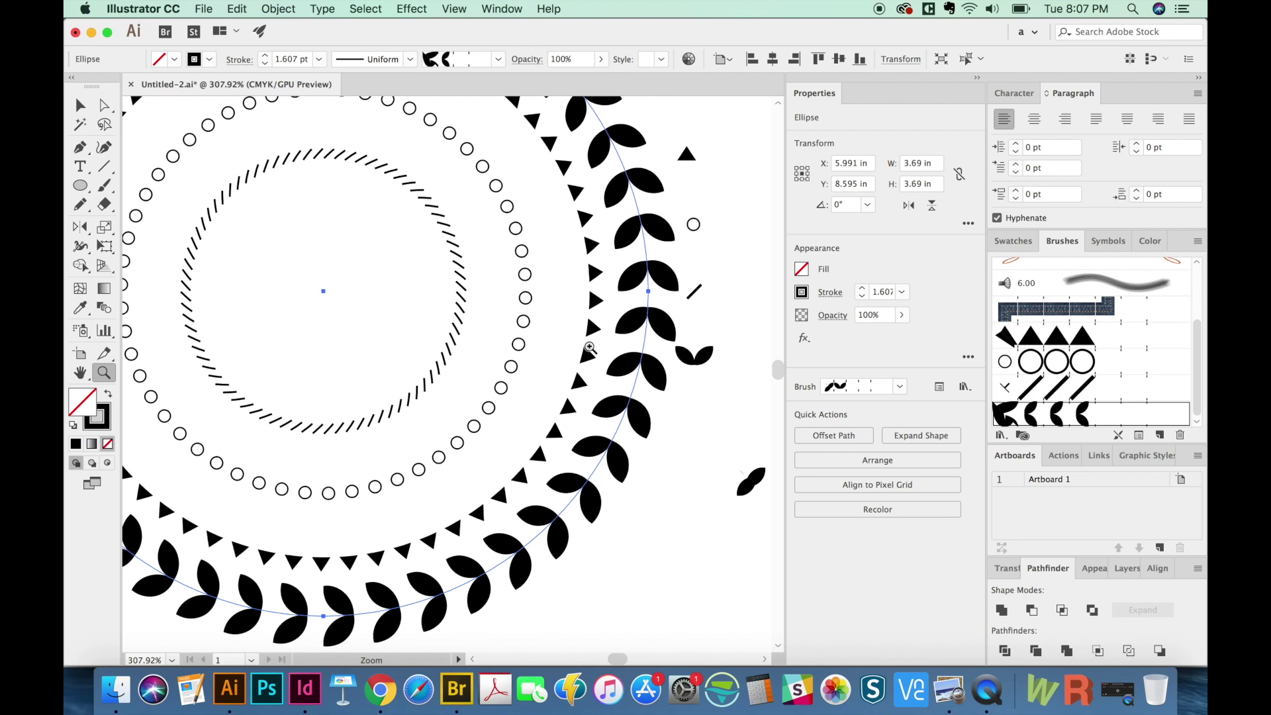
Try the inner rings' stroke weights on the outer leaf ring with the Eyedropper, ending with 1 pt sampled from the ring of circles.
key(i)
click(454, 344)
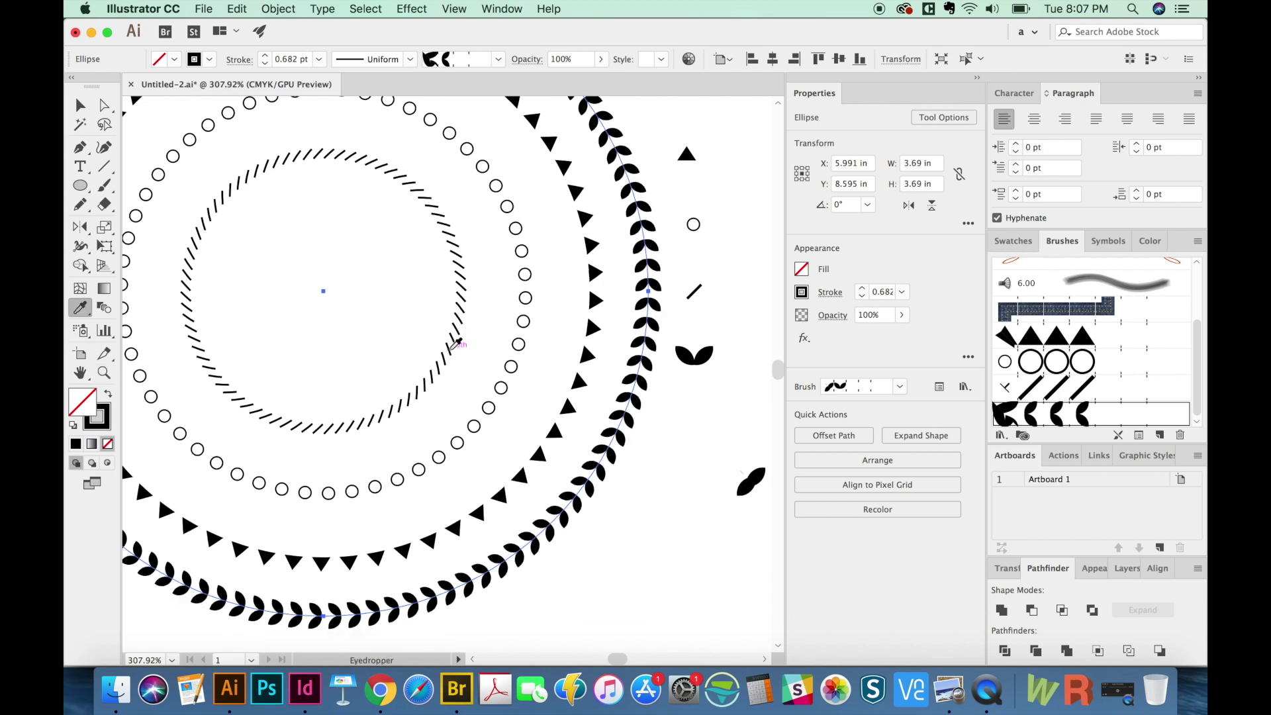
click(589, 330)
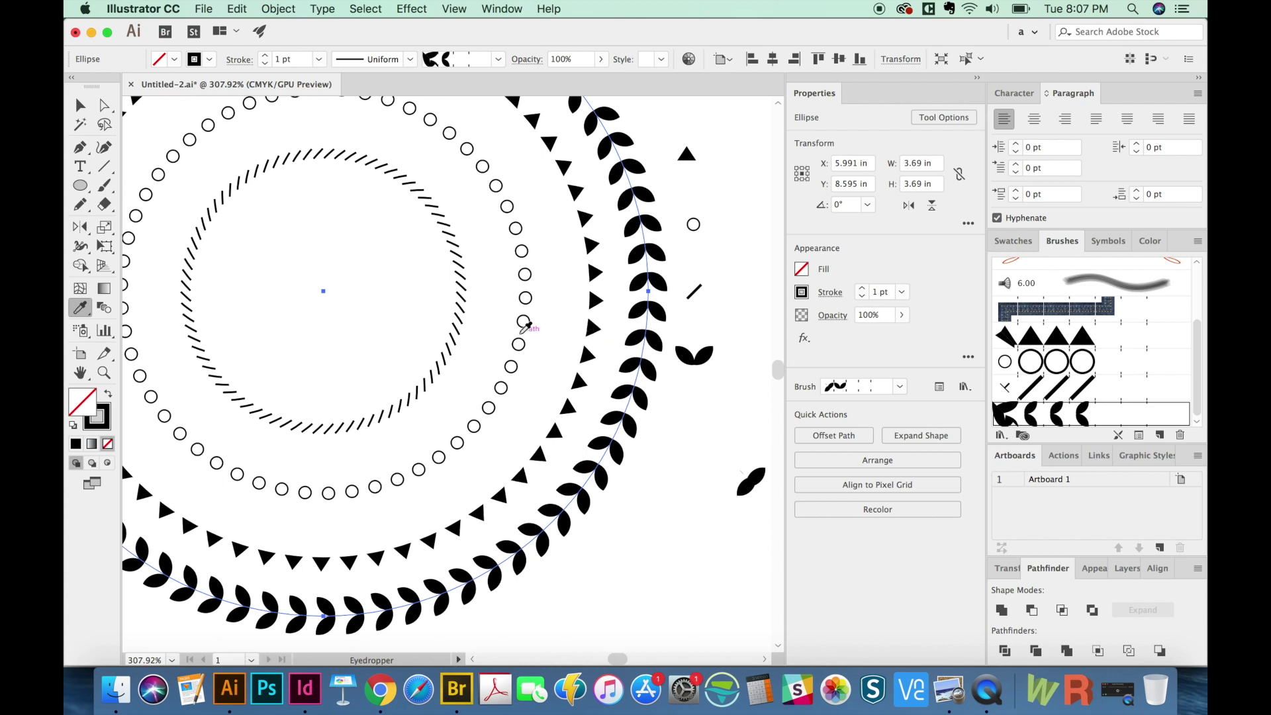
click(454, 339)
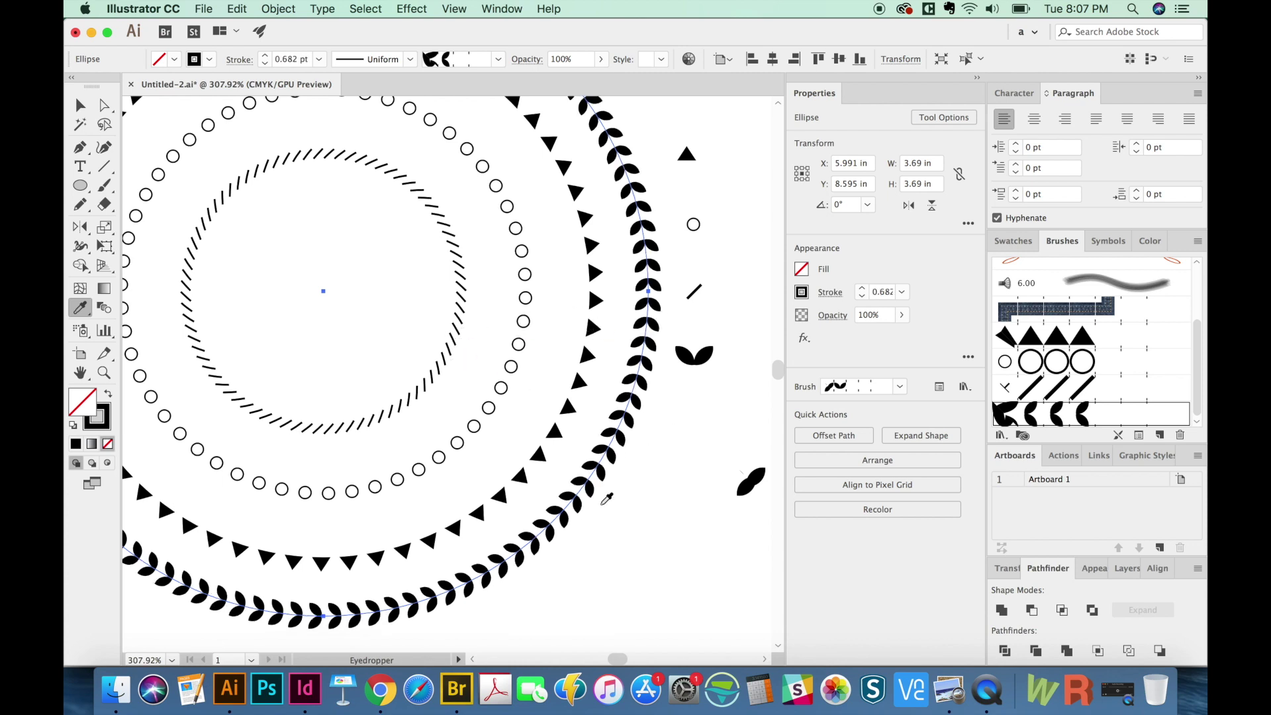
click(472, 425)
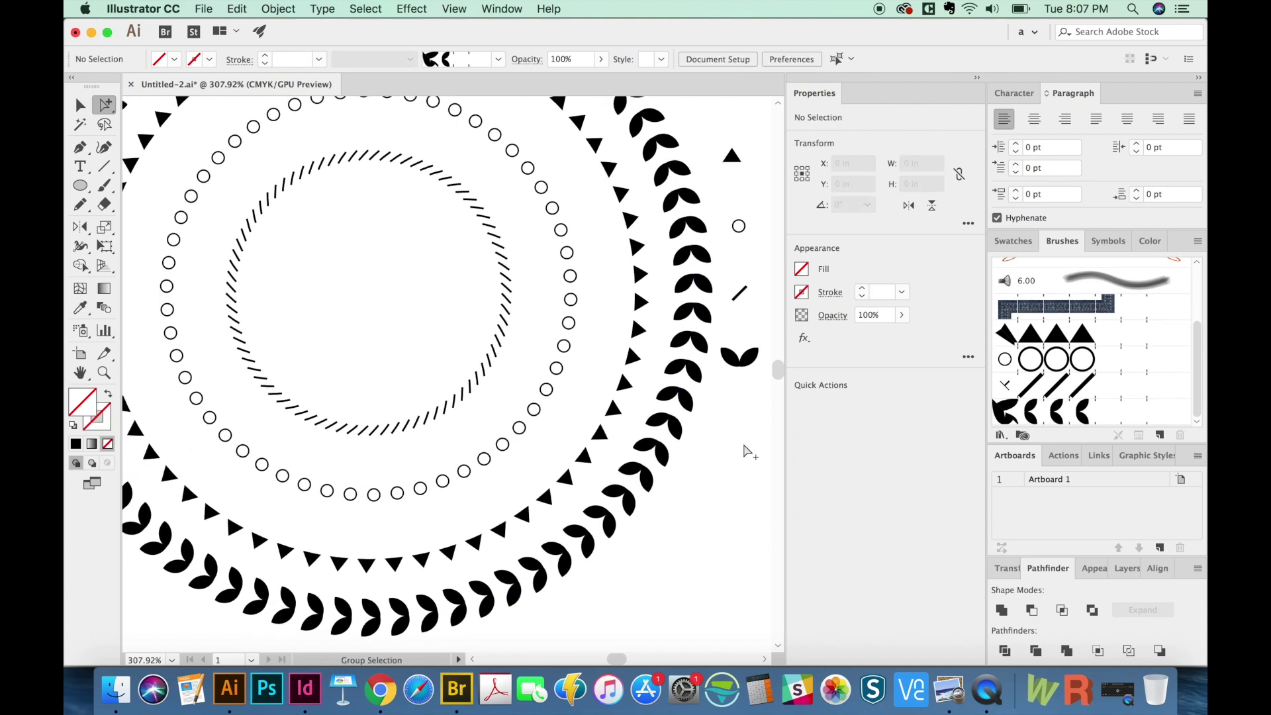
key(v)
Reduce the leaf pattern brush's spacing to 25% and apply the change to existing strokes.
click(650, 466)
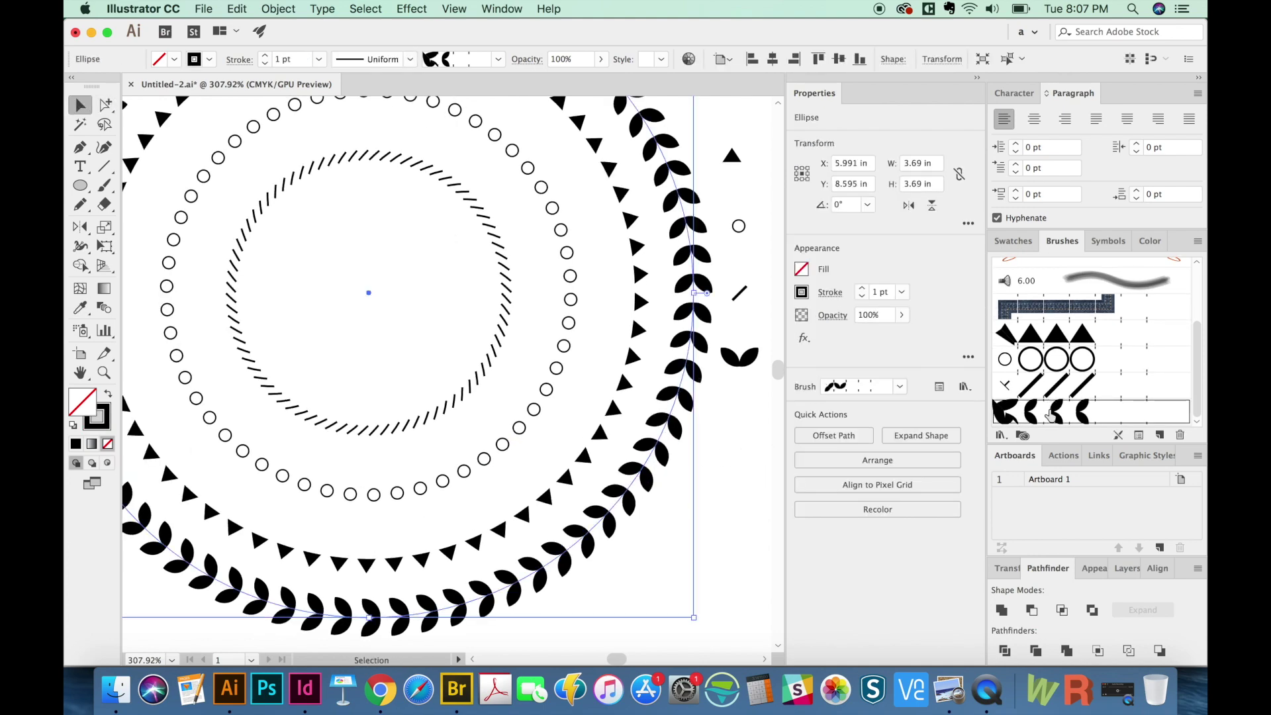
double_click(1054, 407)
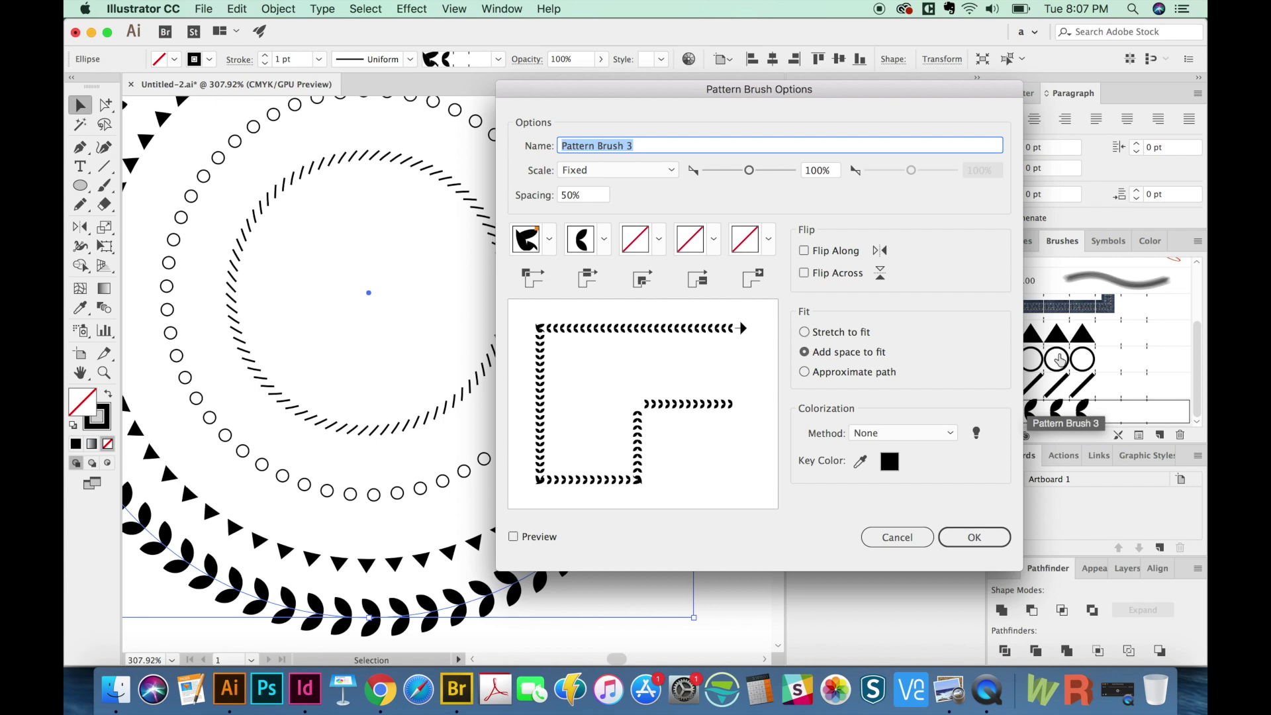
click(586, 194)
key(Down)
key(Down)
key(Down)
key(Down)
key(Down)
key(Down)
key(Down)
key(Down)
key(Down)
key(Down)
key(Down)
key(Down)
key(Down)
key(Down)
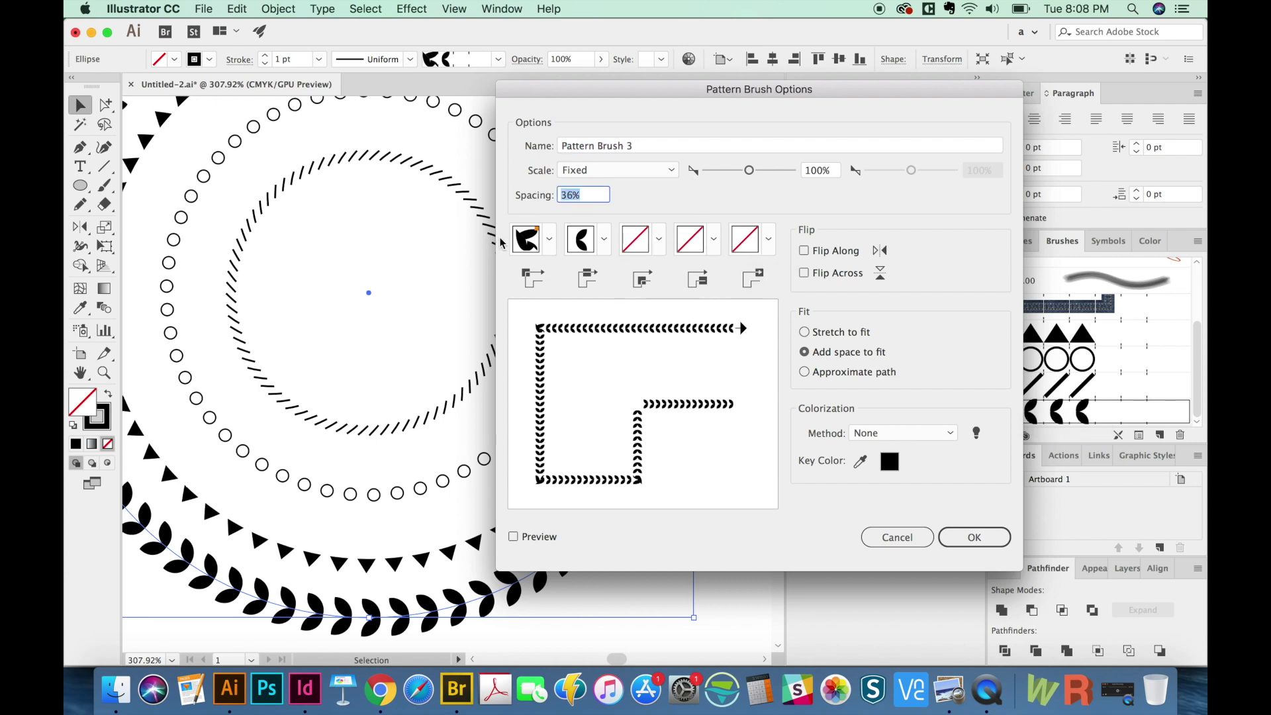
key(Return)
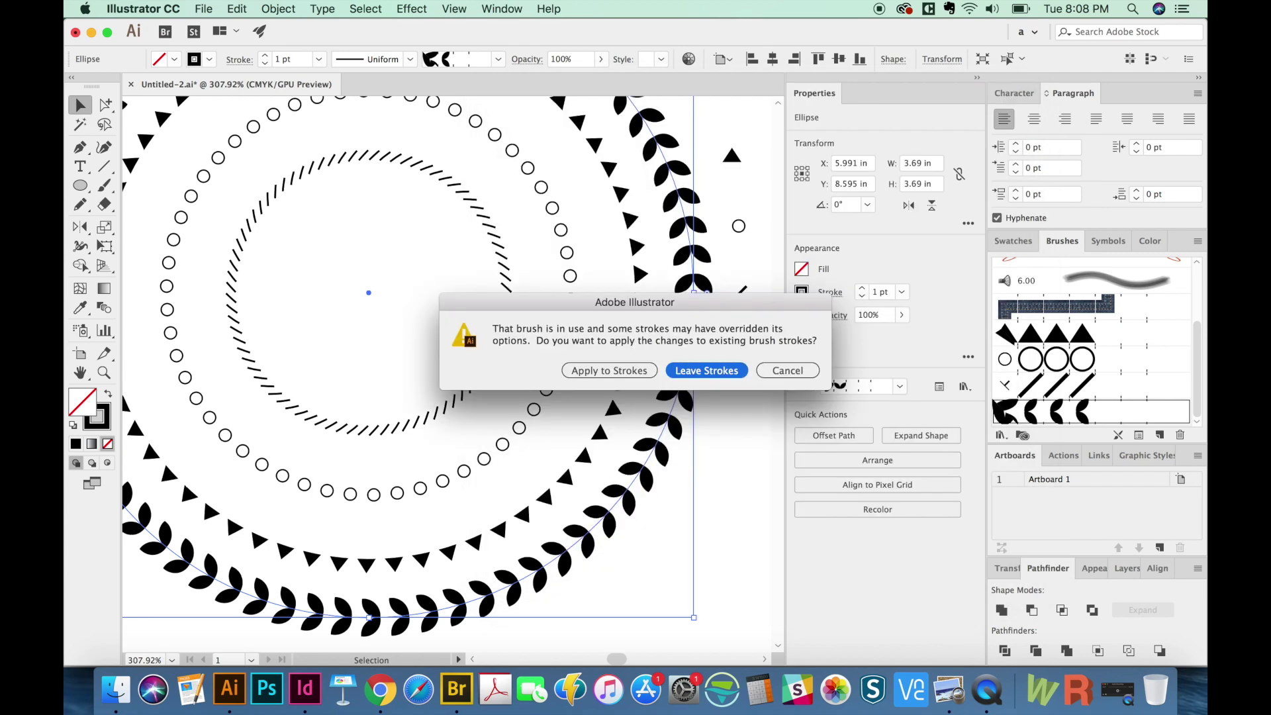
click(608, 371)
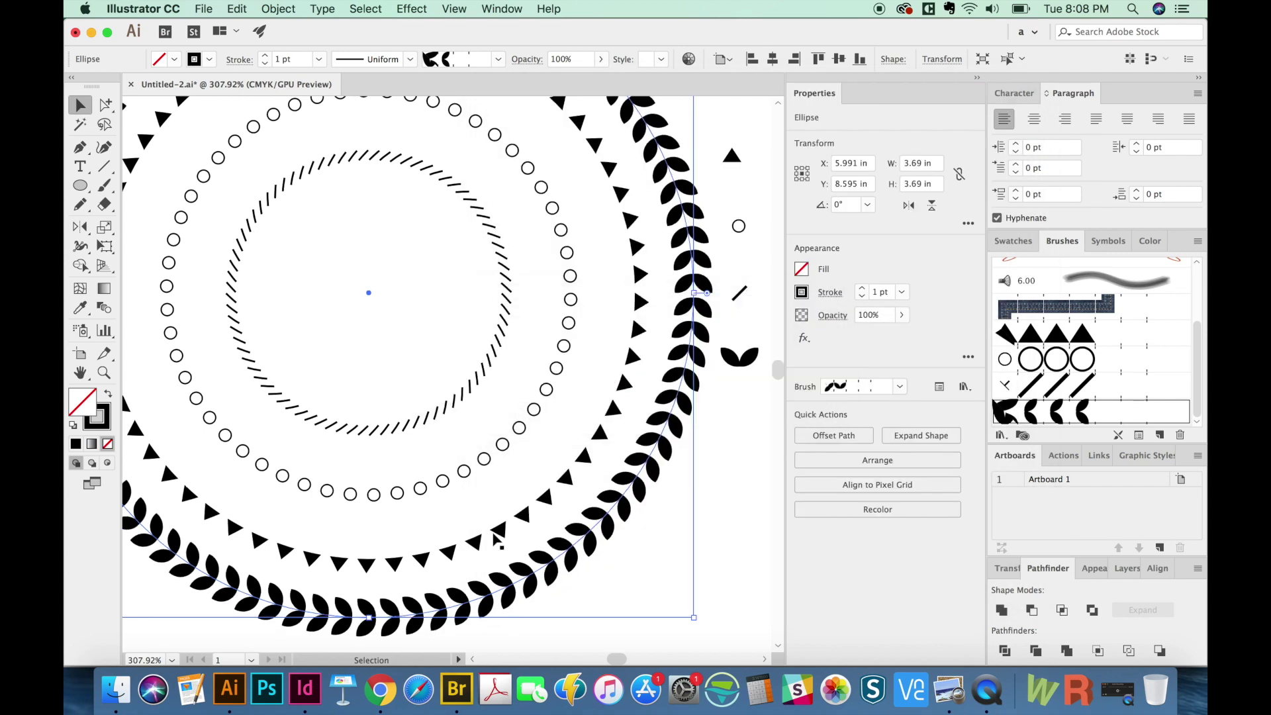
drag(346, 419, 431, 527)
drag(598, 284, 636, 245)
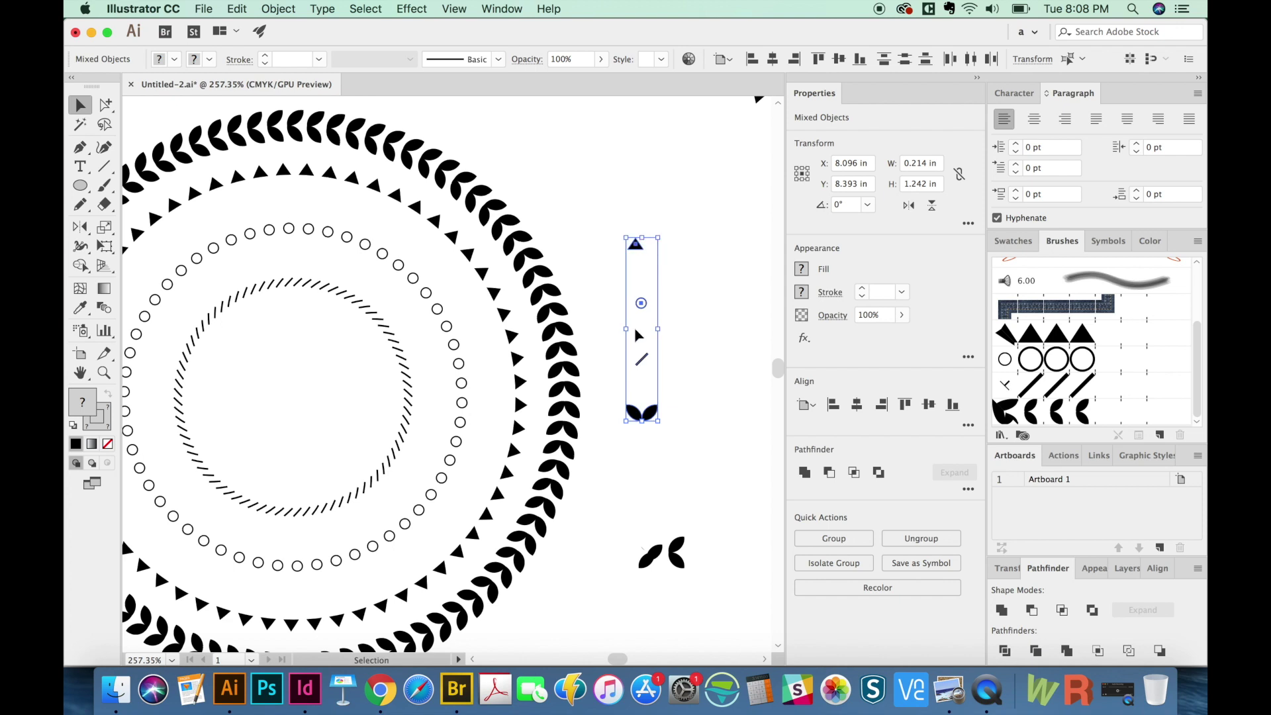
click(639, 336)
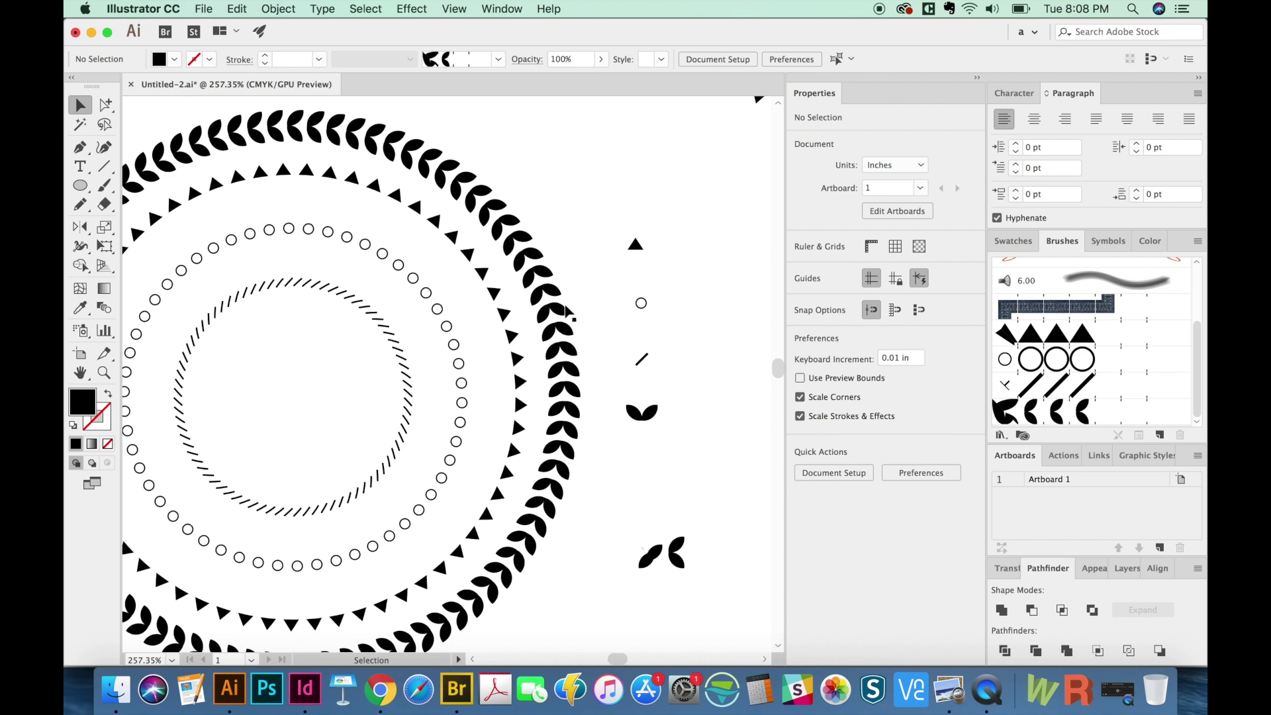
Replace the leaf pattern brush's side tile with the small circle base shape, and apply the change to existing strokes.
click(640, 302)
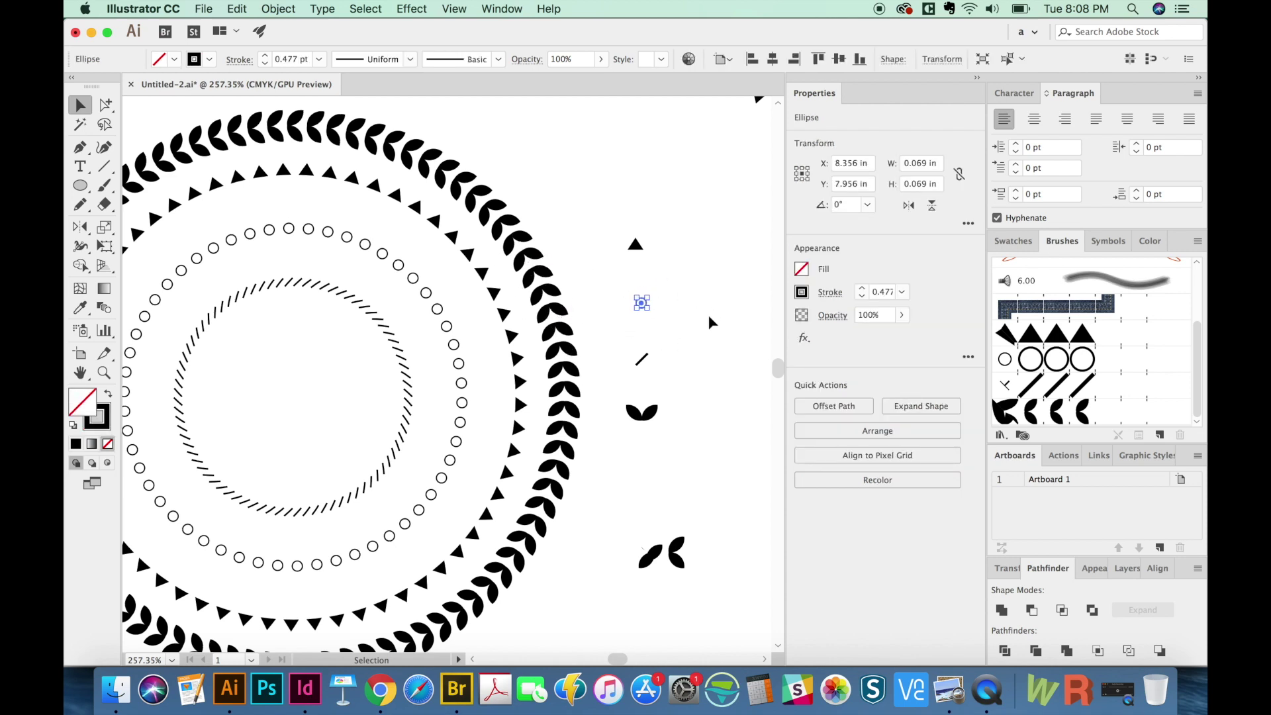
key(super+space)
super+click(637, 378)
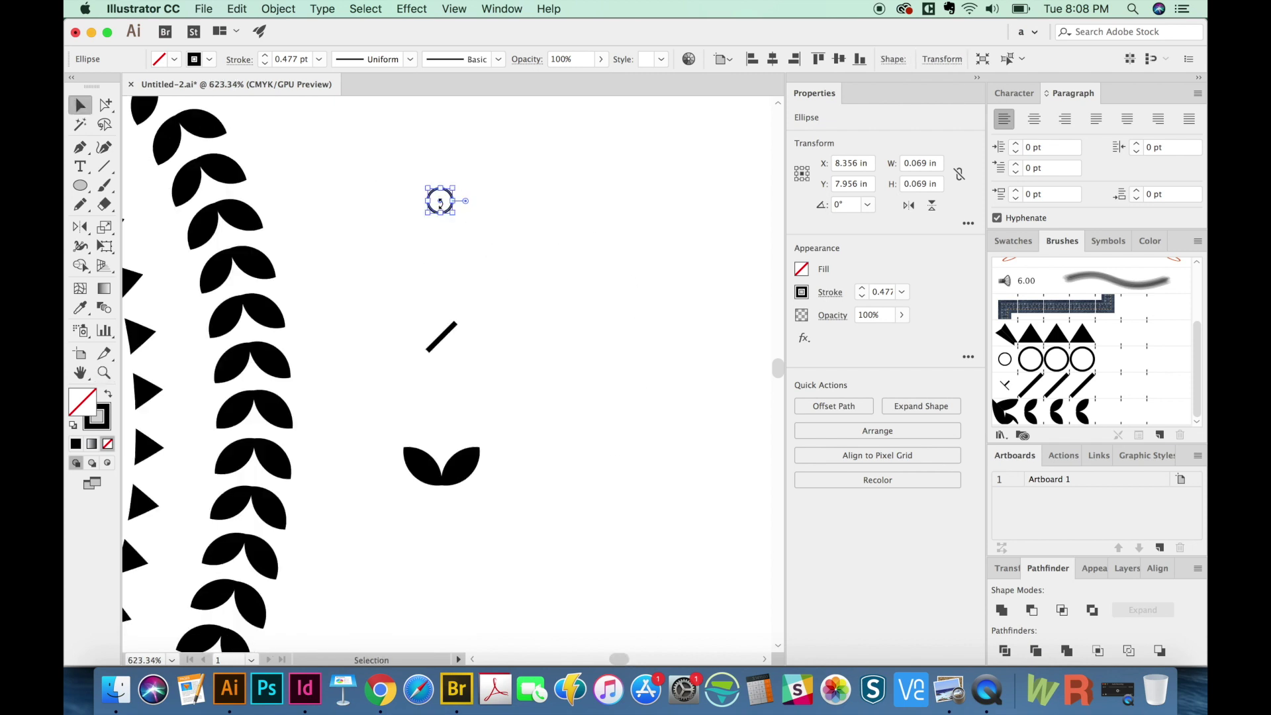
key(a)
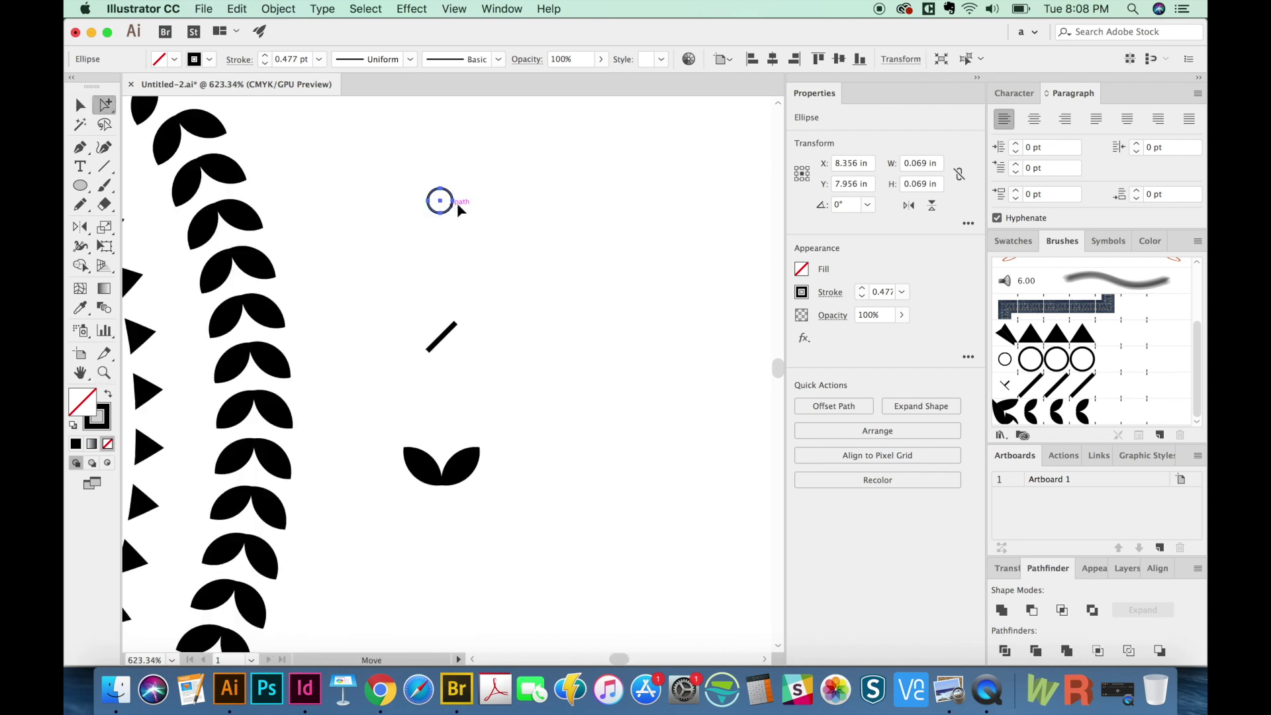
mouse_move(457, 208)
mouse_down()
mouse_move(766, 193)
mouse_move(1048, 397)
mouse_move(1053, 417)
mouse_up()
click(968, 537)
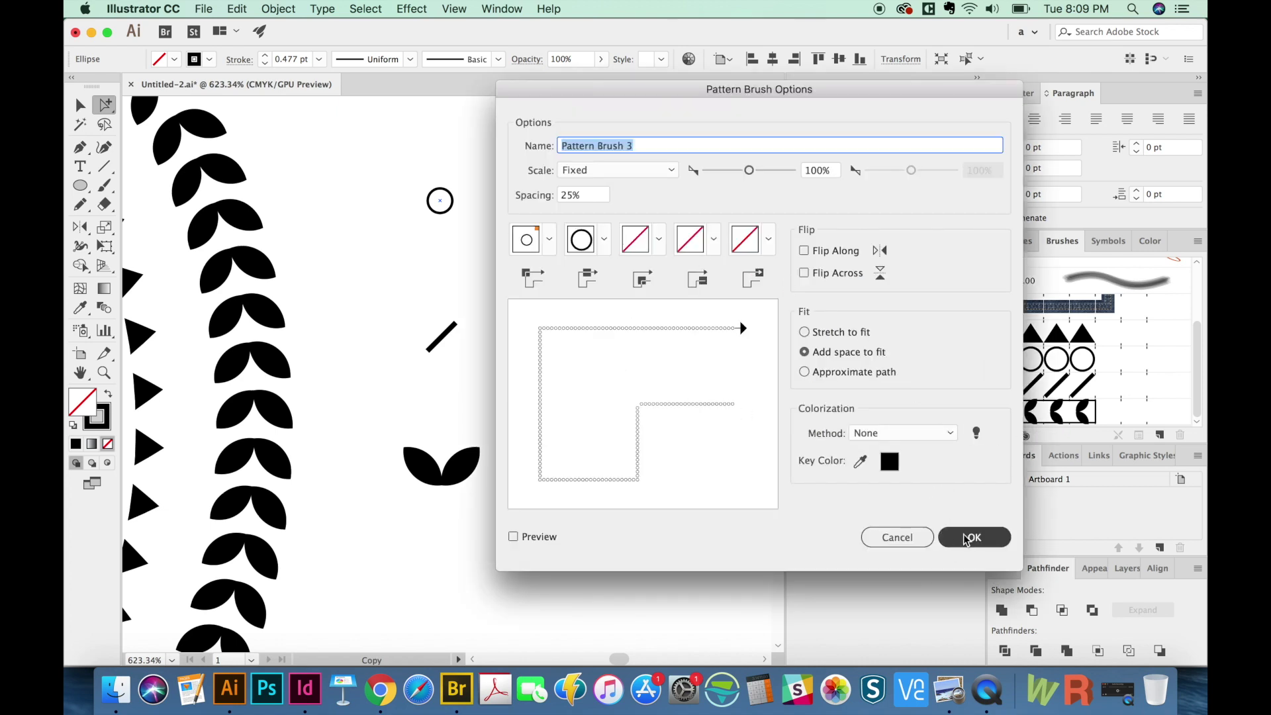
click(642, 374)
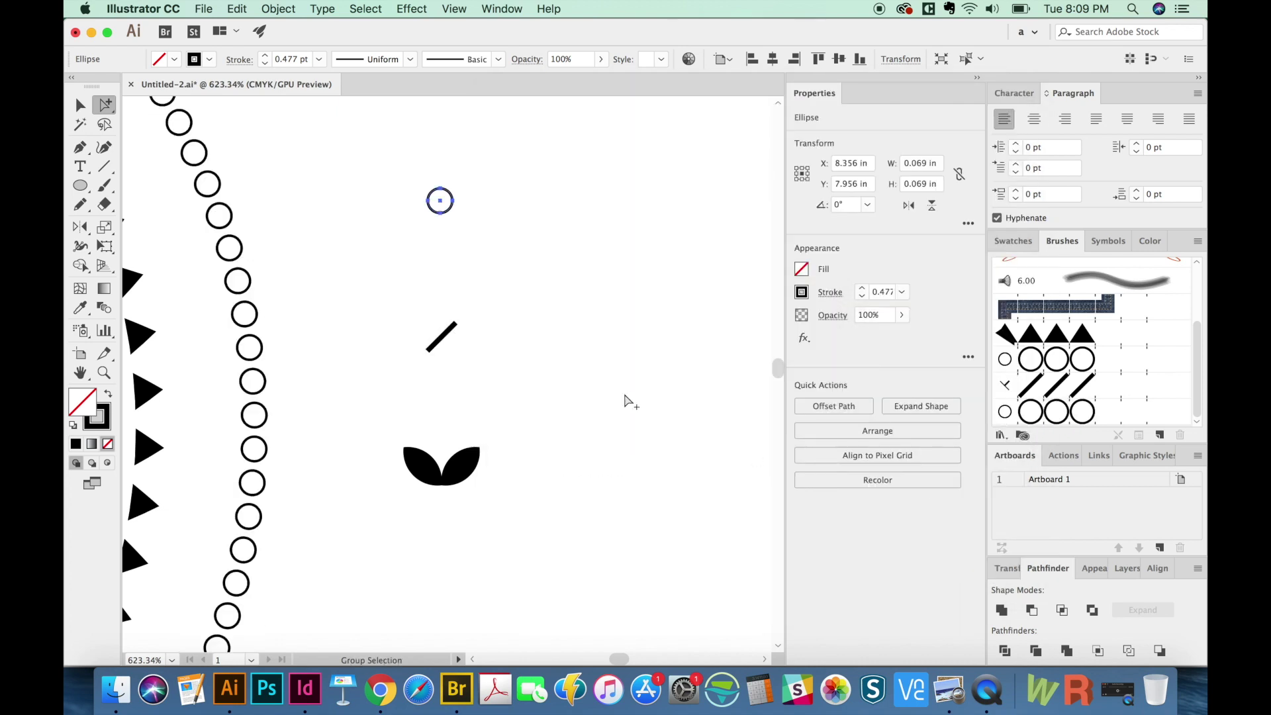
Examine how the circle tiles run around the outer ring, and select all four concentric rings.
key(super+minus)
key(super+minus)
key(super+minus)
key(super+minus)
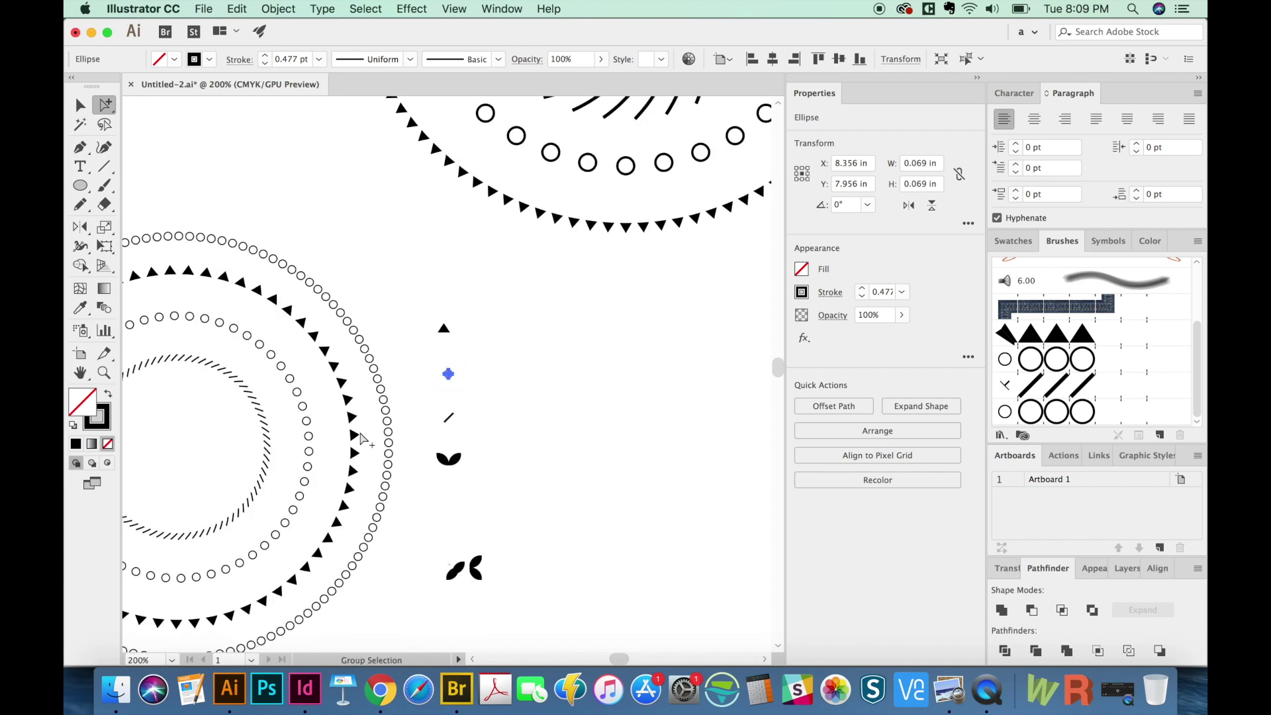
drag(308, 391, 466, 368)
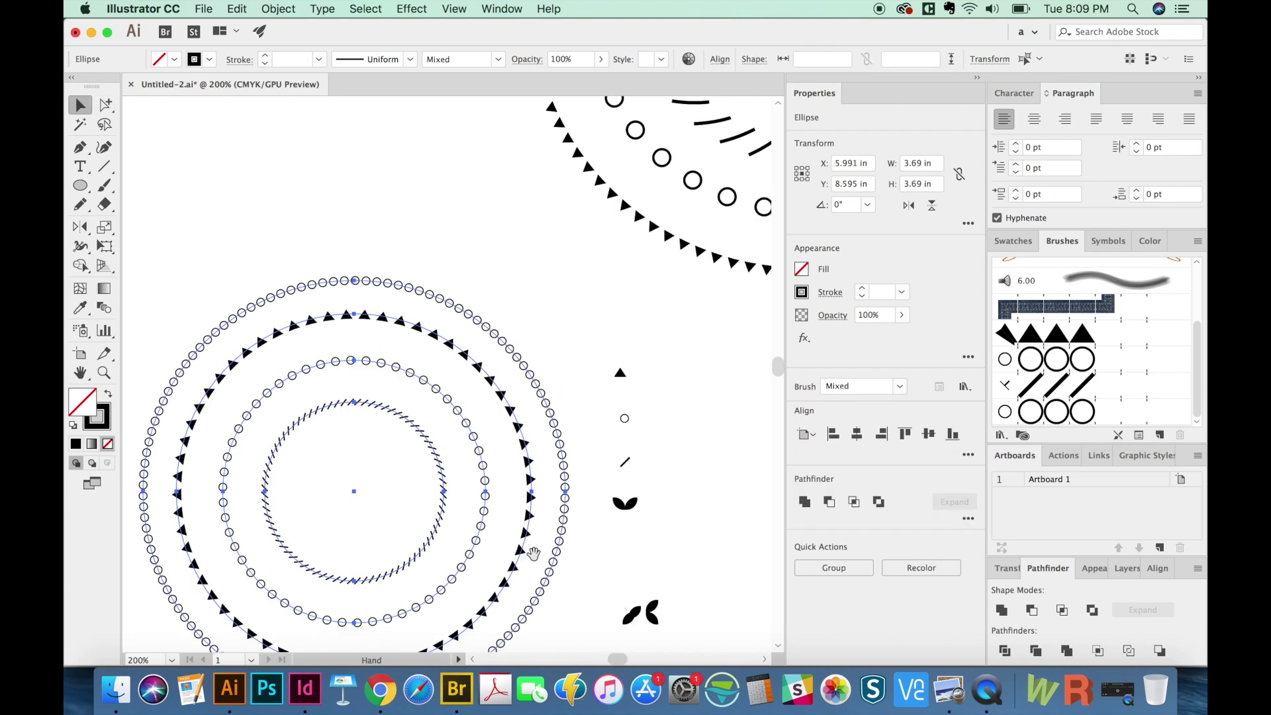
drag(530, 550, 457, 492)
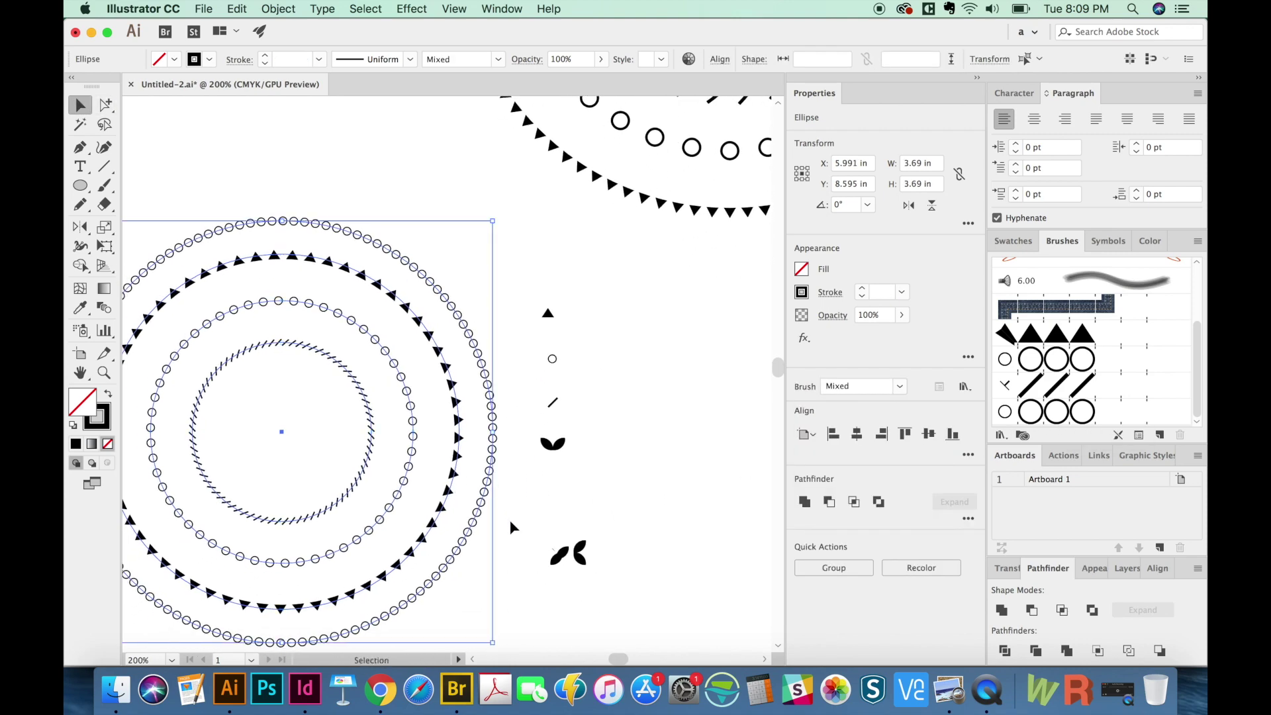
Paint five freehand curves, starting with a swirl, in the empty area beside the base shapes with the Paintbrush and the circle pattern brush.
key(space)
drag(565, 338, 510, 330)
drag(557, 442, 522, 424)
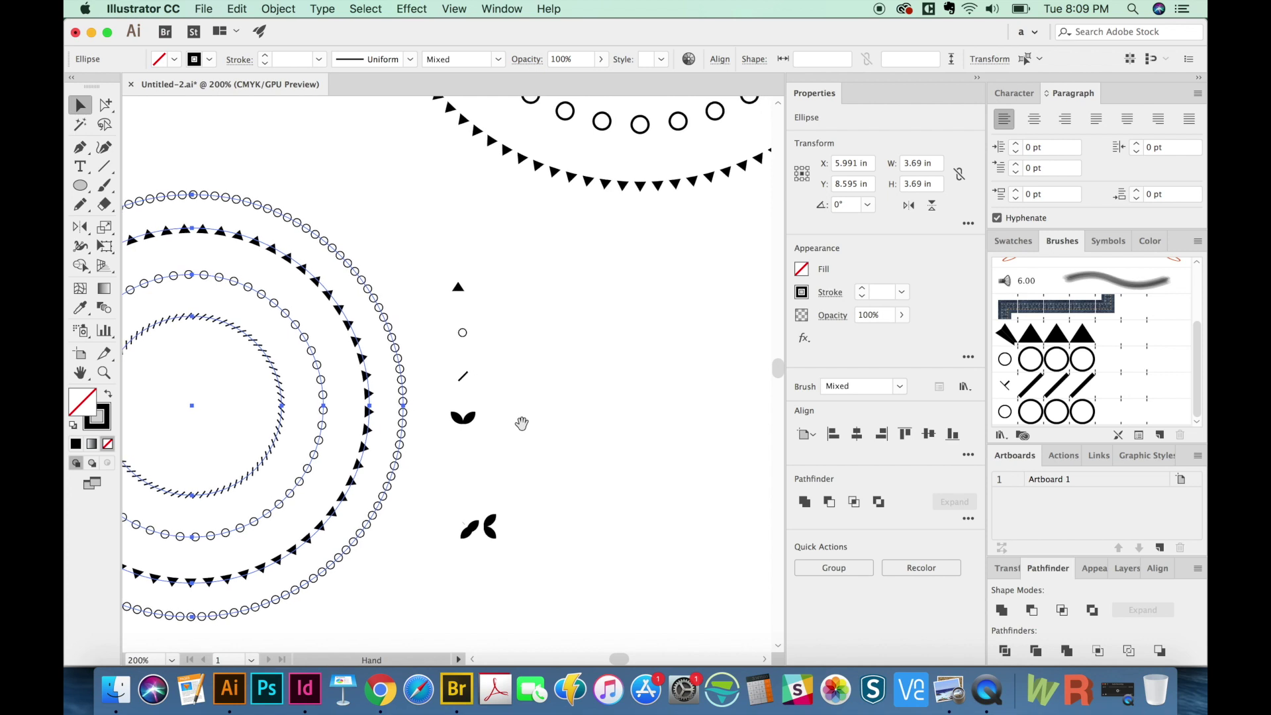
key(space)
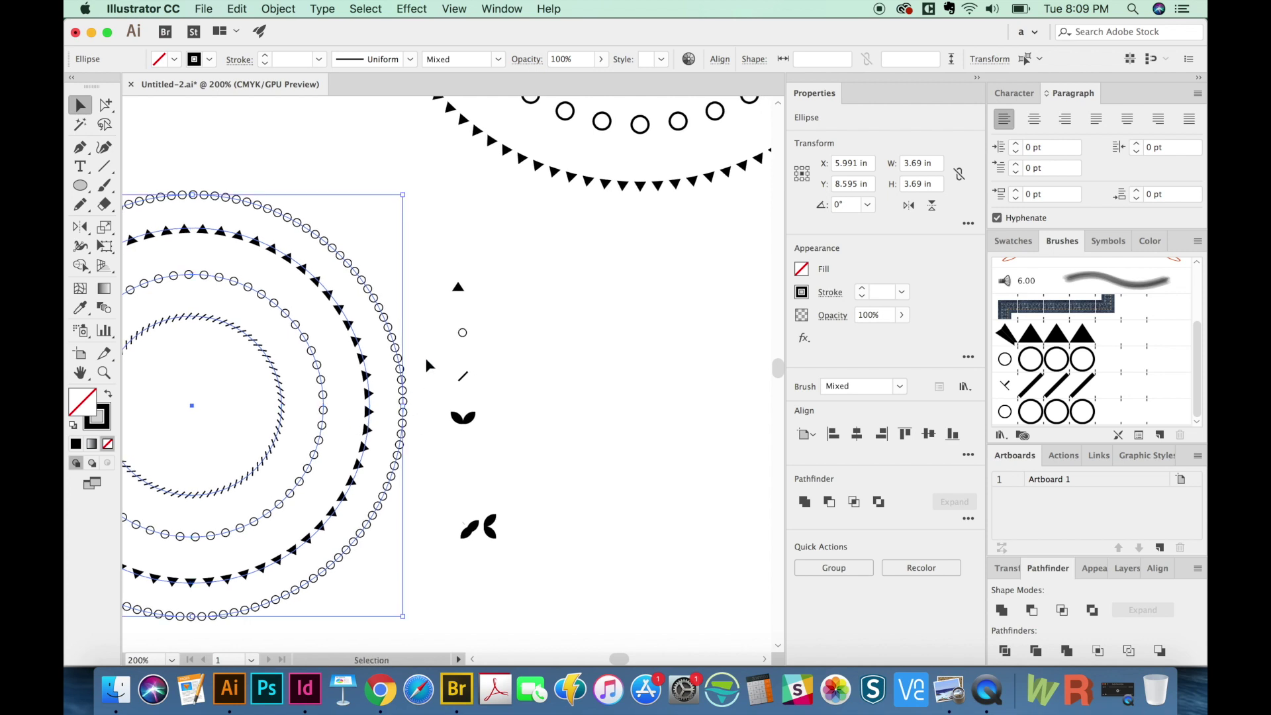
key(b)
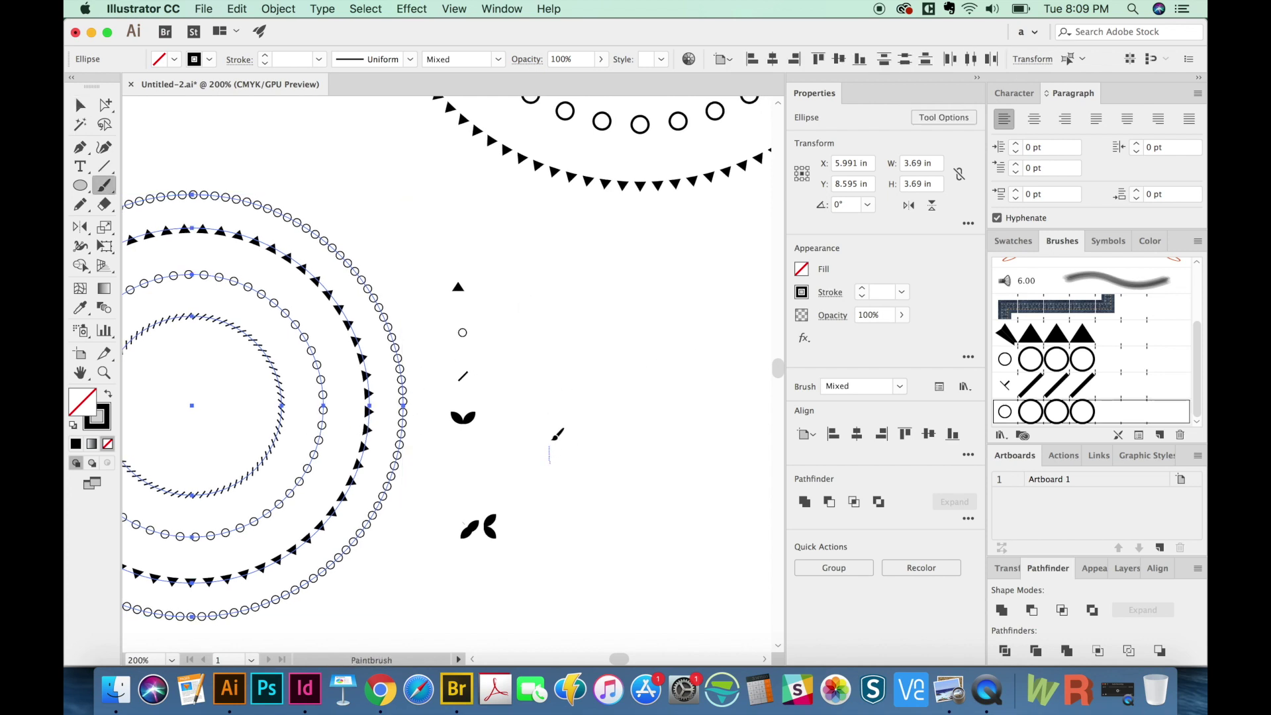
mouse_move(553, 439)
mouse_down()
mouse_move(749, 392)
mouse_move(684, 293)
mouse_move(644, 349)
mouse_up()
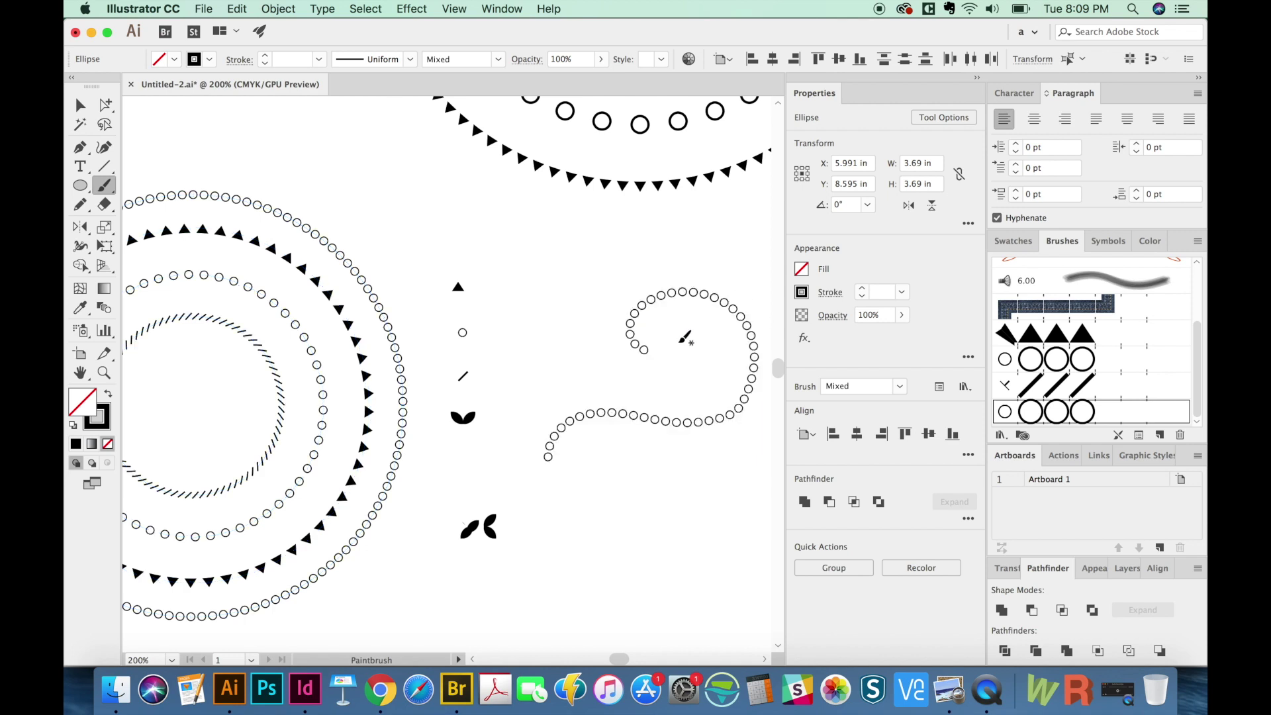
key(space)
drag(632, 543, 513, 495)
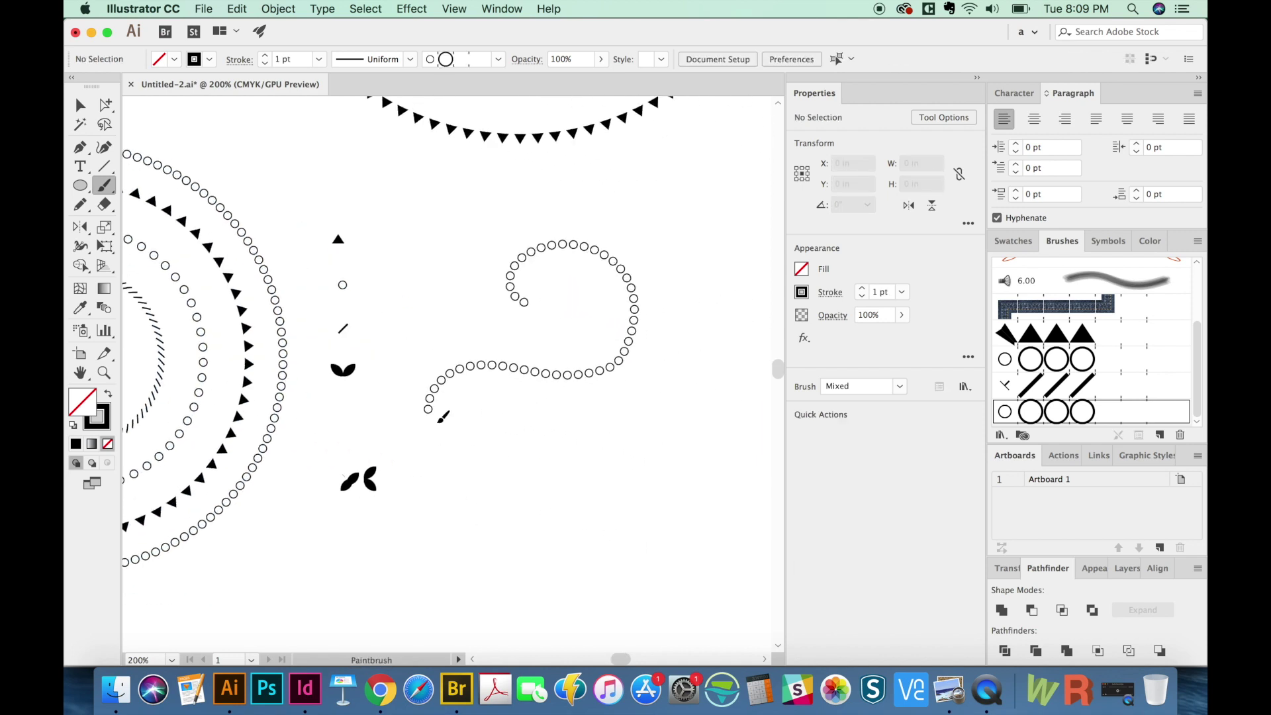
mouse_move(437, 421)
mouse_down()
mouse_move(477, 392)
mouse_move(567, 411)
mouse_up()
drag(714, 340, 672, 324)
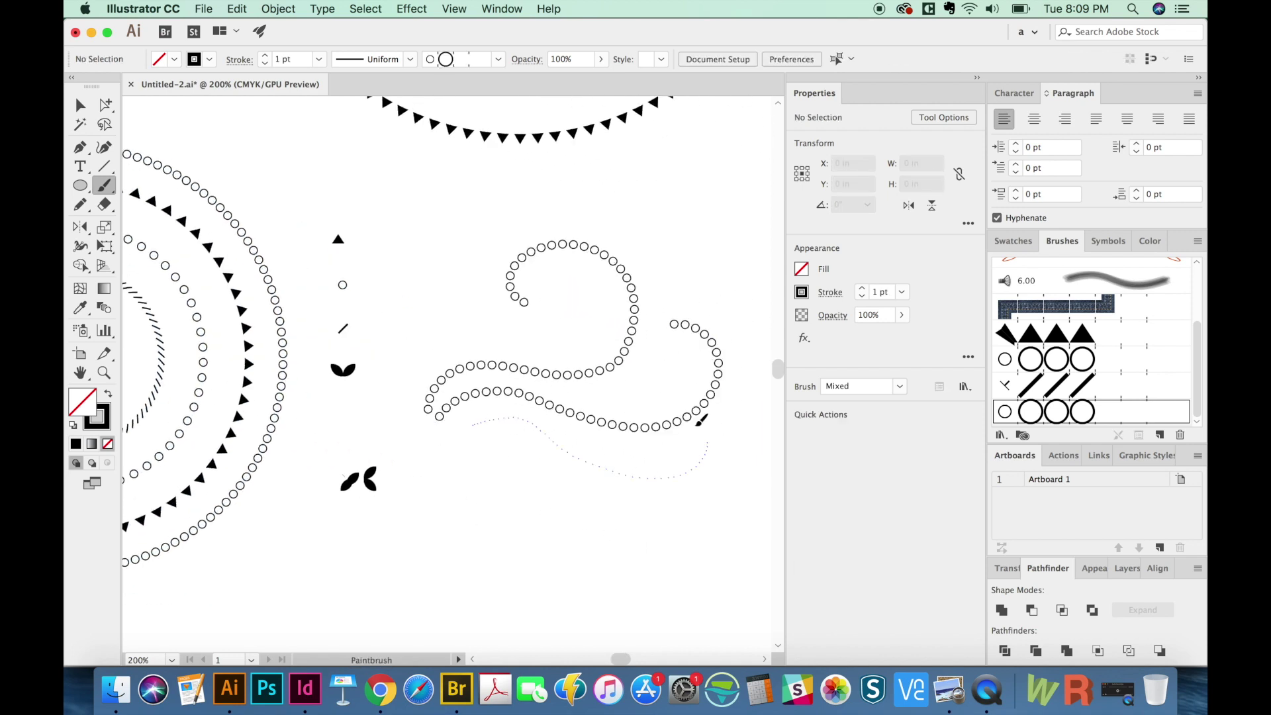
drag(701, 419, 701, 421)
drag(472, 447, 509, 548)
drag(514, 459, 585, 532)
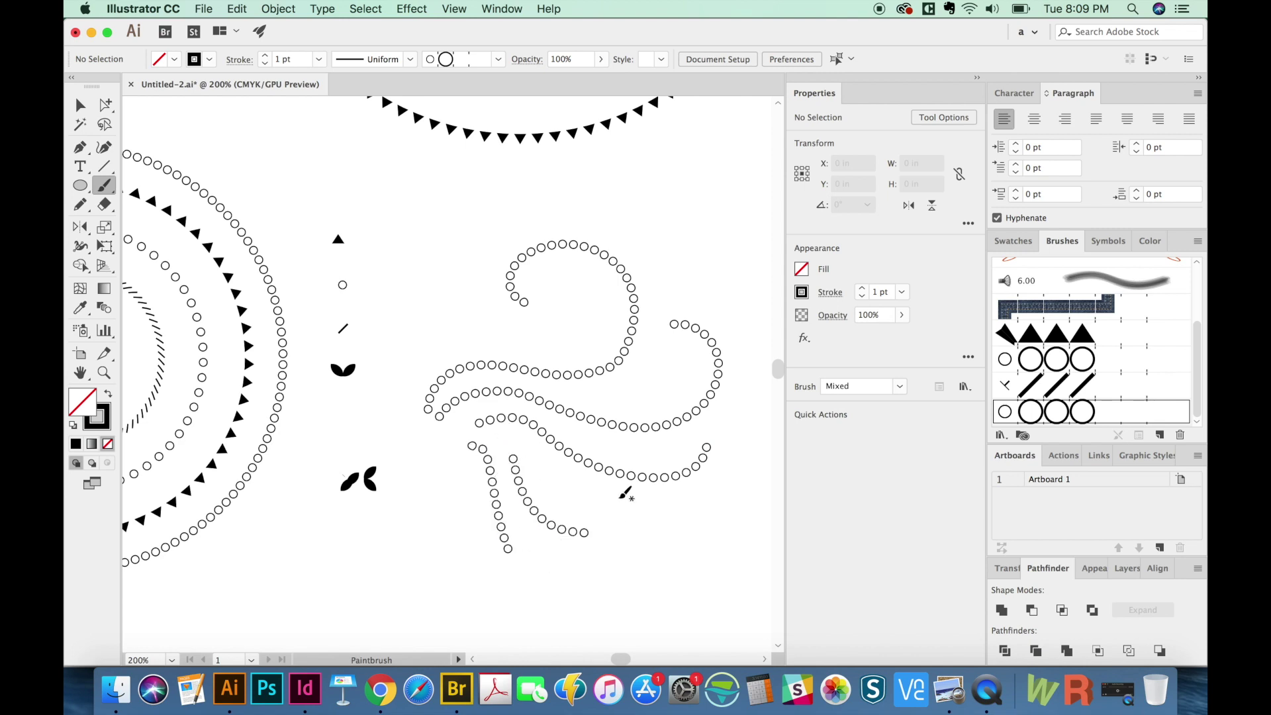
Paint several overlapping wavy freehand strokes below and beside the circle strokes with the slash pattern brush.
drag(652, 573, 615, 510)
click(1037, 390)
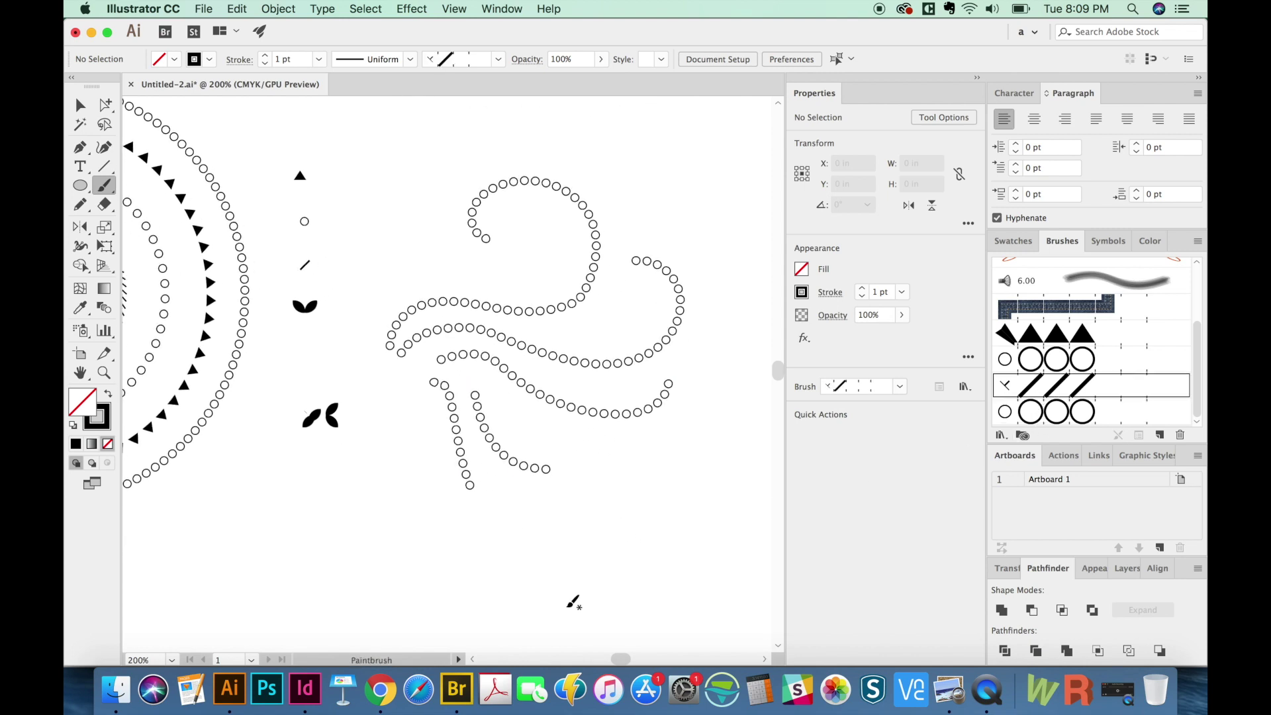
drag(484, 590, 526, 537)
drag(651, 503, 652, 504)
drag(501, 593, 555, 574)
mouse_move(514, 593)
mouse_down()
mouse_move(542, 608)
mouse_move(571, 584)
mouse_up()
drag(527, 597, 622, 615)
mouse_move(581, 582)
mouse_down()
mouse_move(665, 589)
mouse_move(700, 560)
mouse_up()
mouse_move(600, 587)
mouse_down()
mouse_move(668, 599)
mouse_move(724, 521)
mouse_move(708, 470)
mouse_up()
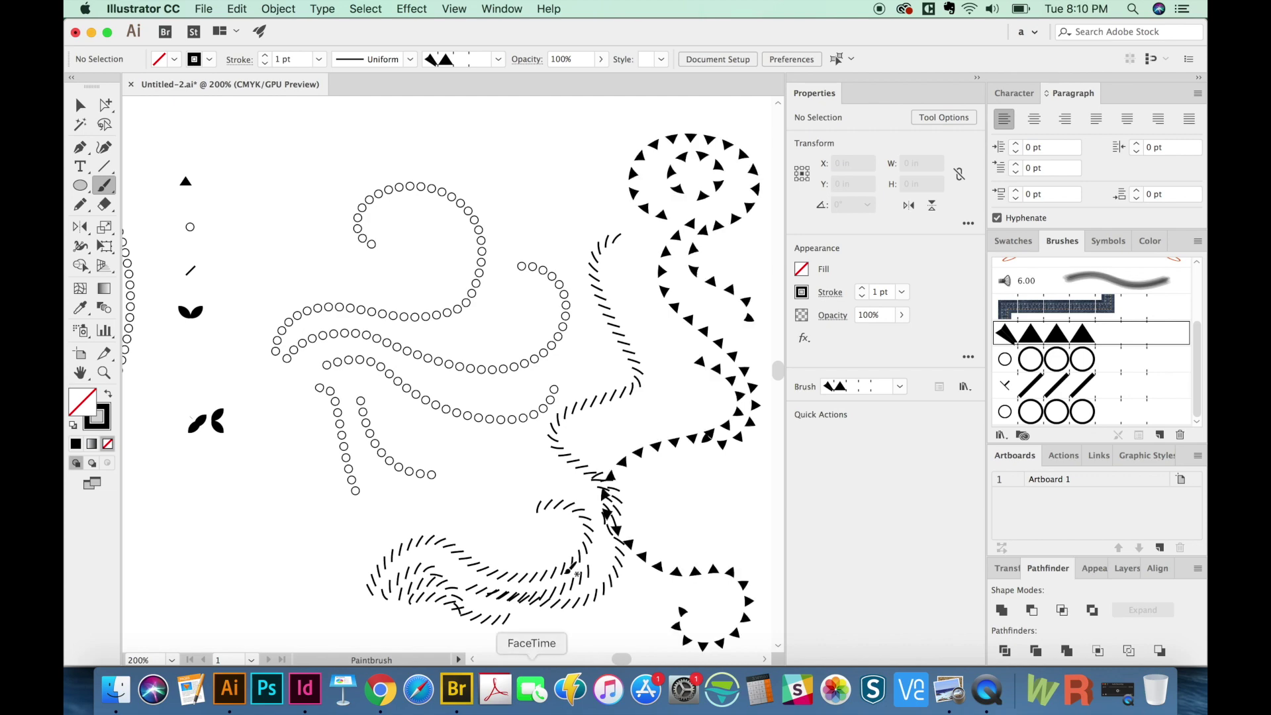
Paint winding and spiral freehand strokes beside the slash strokes with the triangle pattern brush.
mouse_move(634, 318)
mouse_down()
mouse_move(640, 345)
mouse_move(562, 457)
mouse_move(545, 457)
mouse_move(518, 333)
mouse_move(480, 355)
mouse_up()
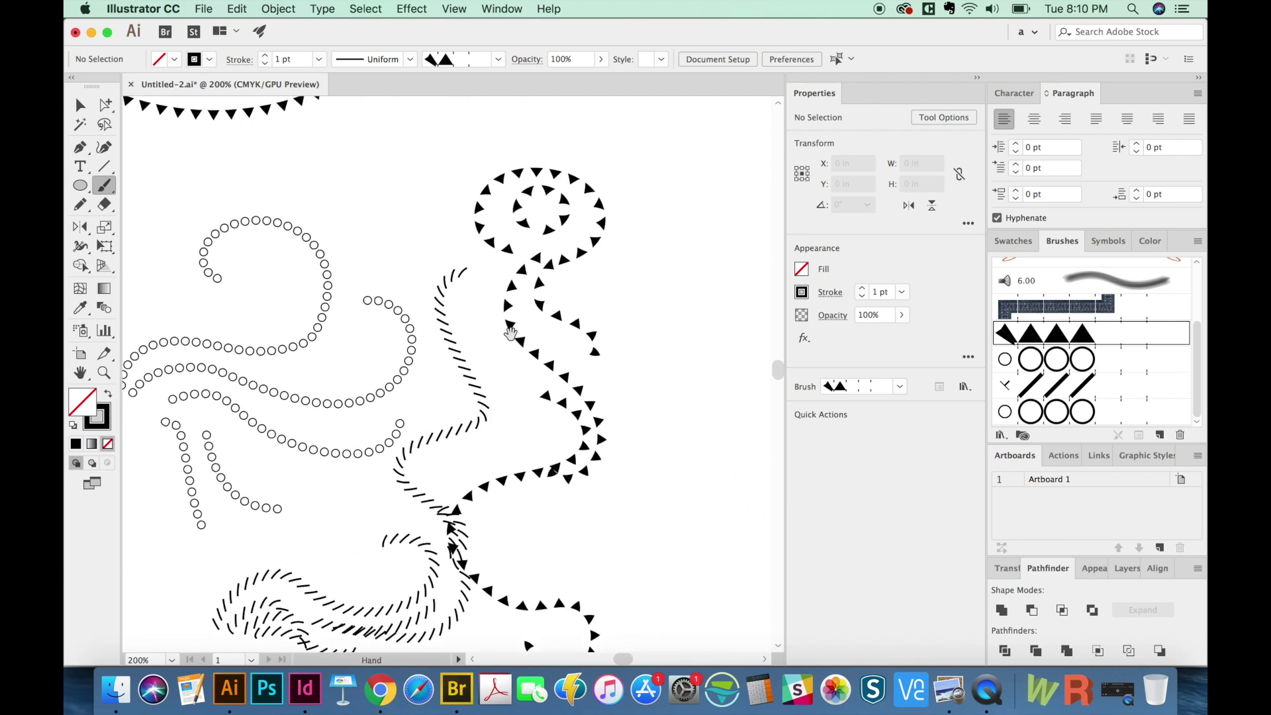
mouse_move(529, 404)
mouse_down()
mouse_move(554, 343)
mouse_move(629, 313)
mouse_up()
key(super+minus)
key(super+minus)
mouse_move(559, 447)
mouse_down()
mouse_move(676, 560)
mouse_move(647, 539)
mouse_up()
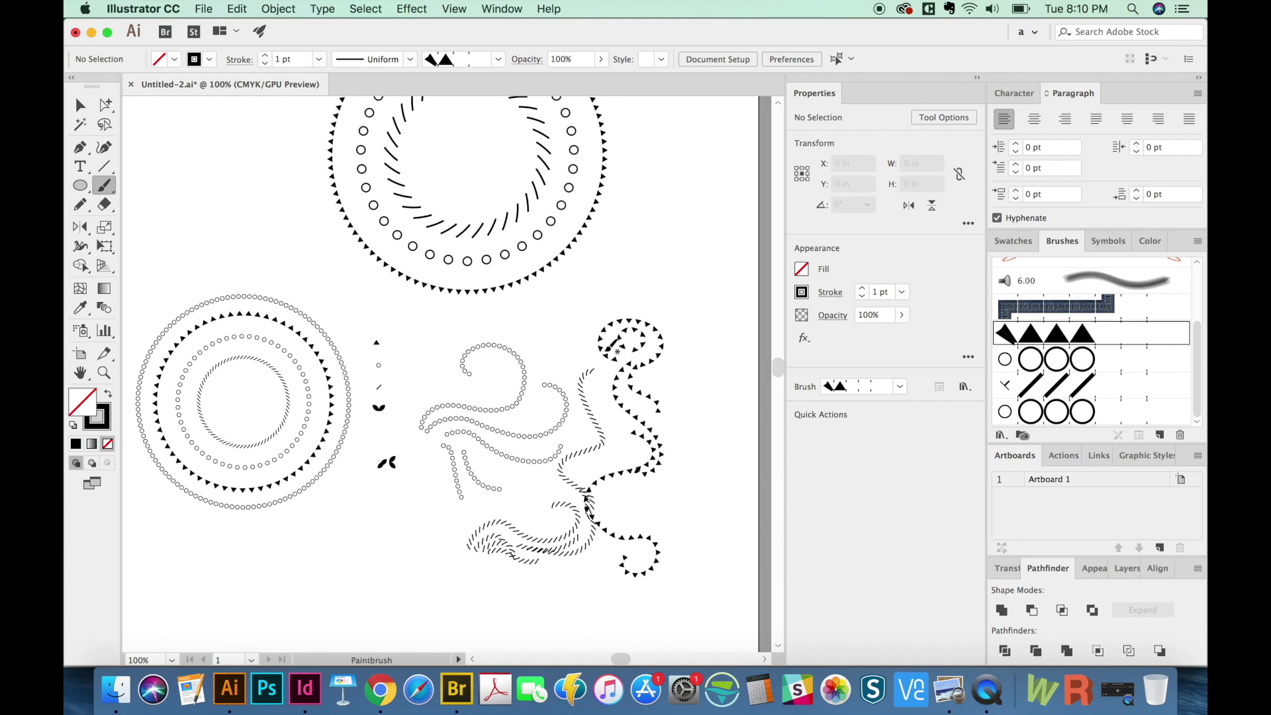